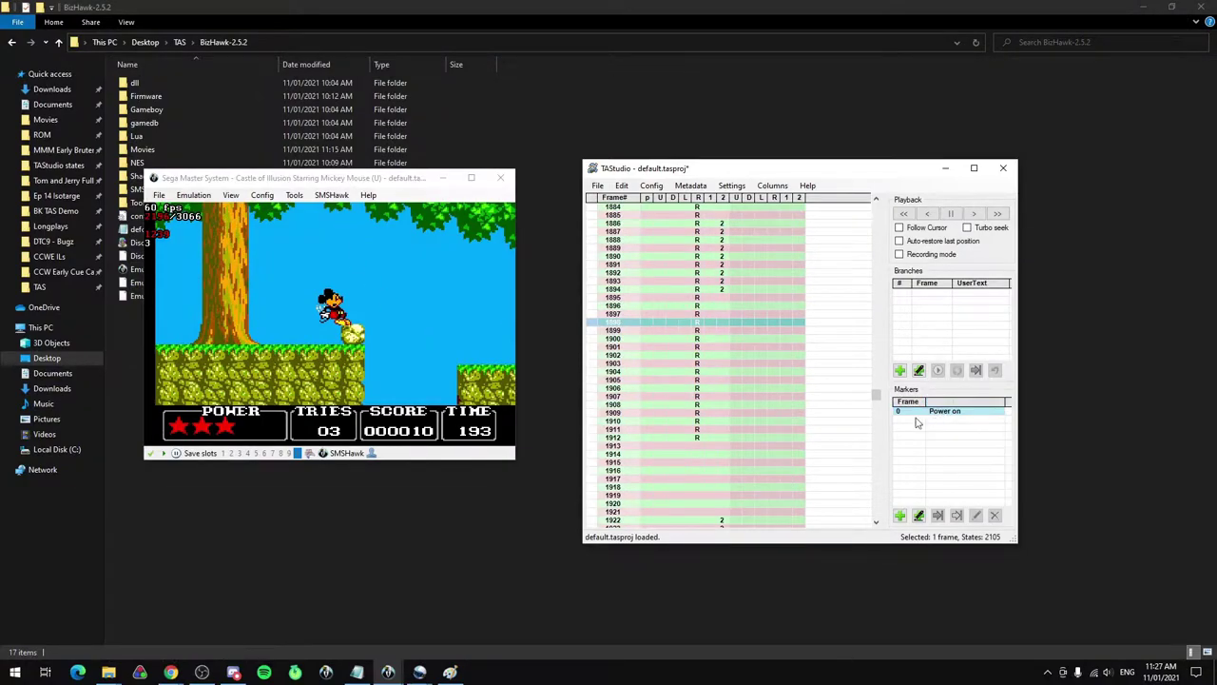
Enlarge the emulator's game window to 4x
click(230, 195)
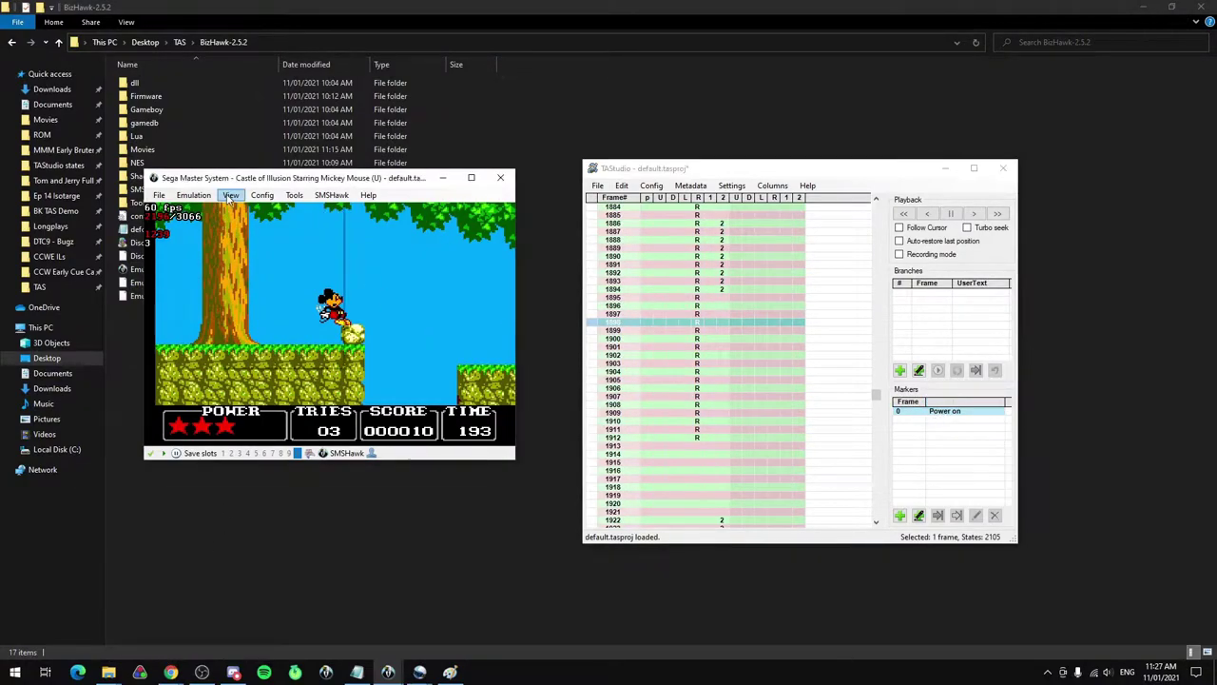
click(230, 195)
mouse_move(285, 208)
click(392, 240)
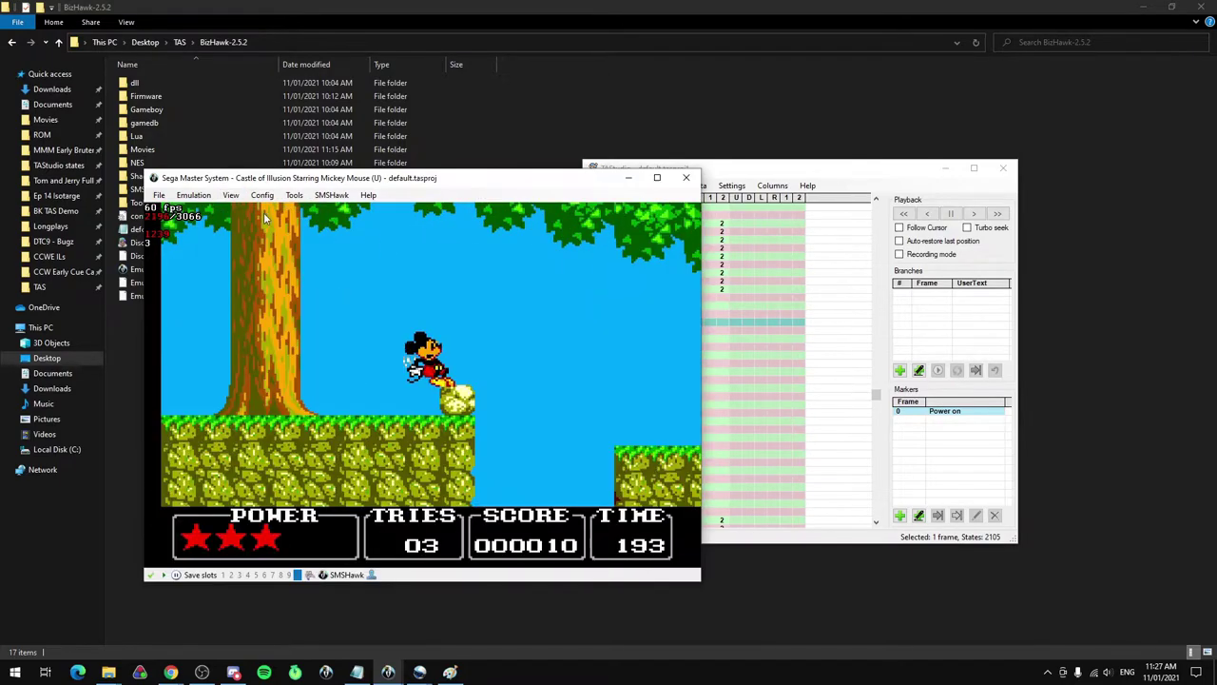
click(230, 195)
mouse_move(350, 211)
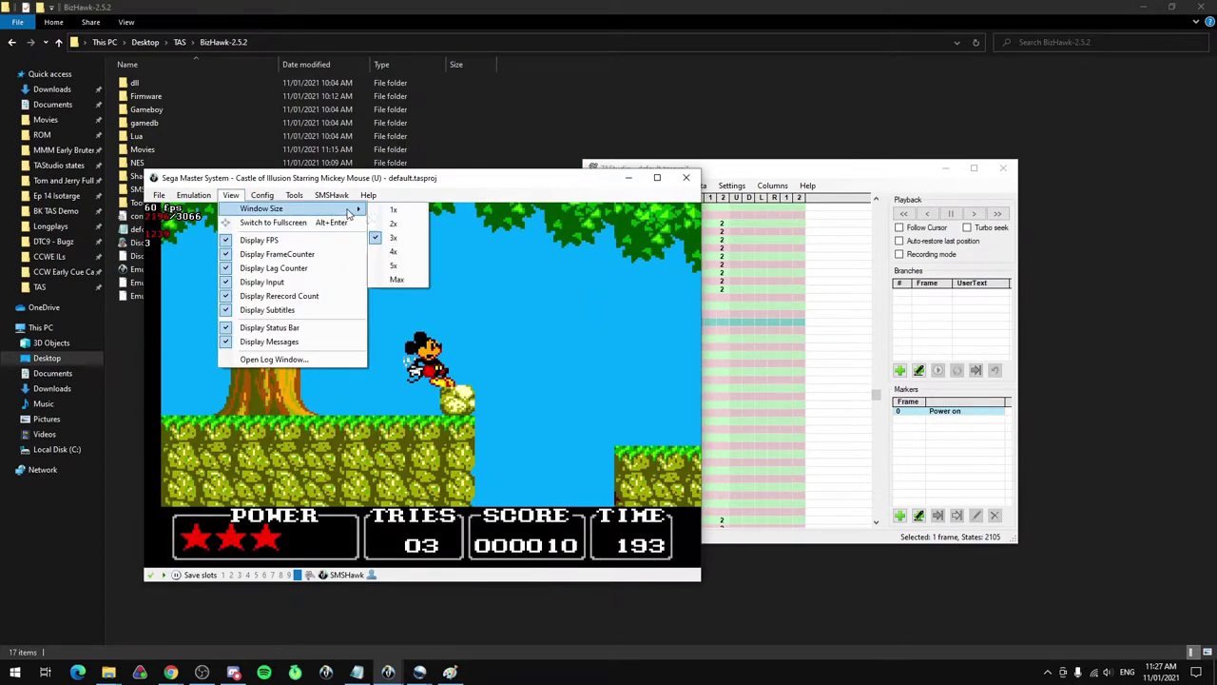
click(420, 253)
Arrange the game window and TAStudio side by side, and extend TAStudio to about the game window's height
drag(467, 133, 330, 75)
drag(800, 173, 1000, 80)
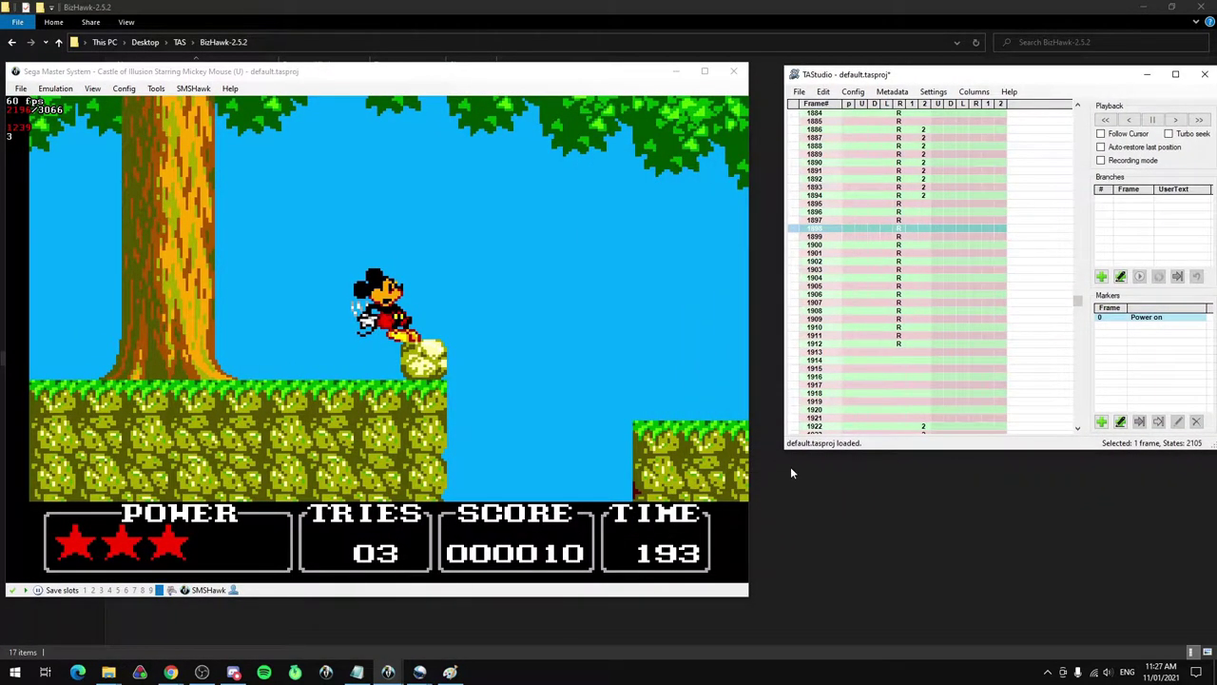
drag(781, 450, 756, 595)
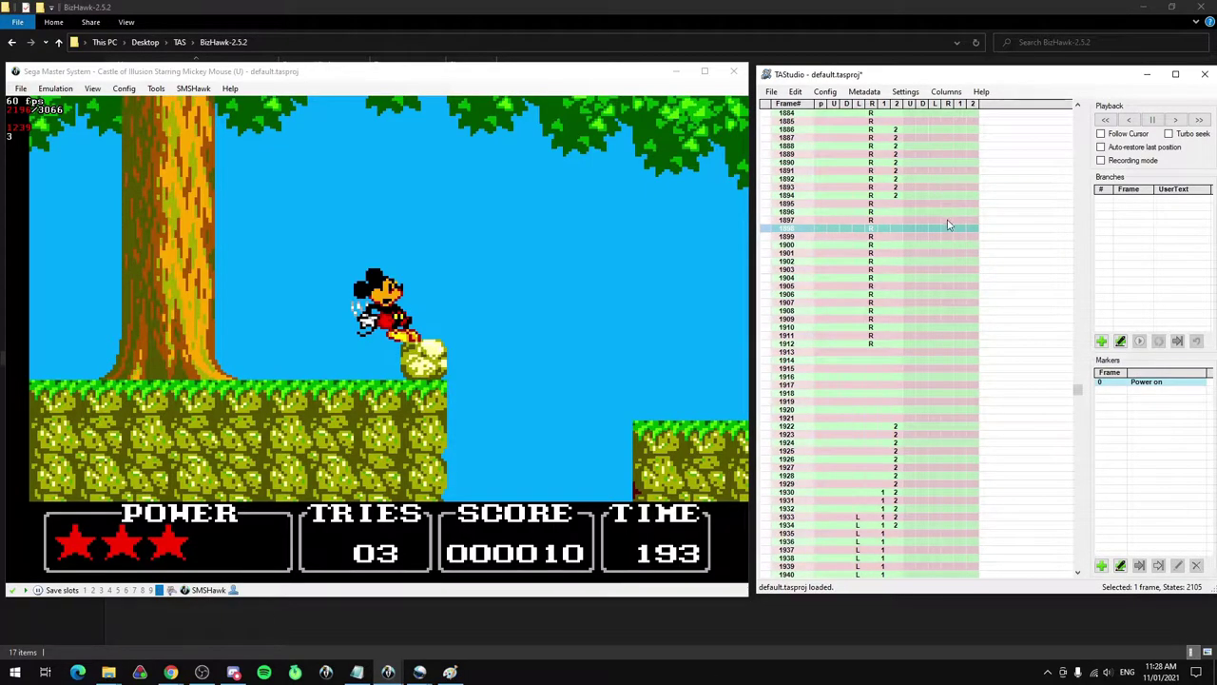
Truncate the movie at frame 664, discarding all later input
double_click(1109, 137)
drag(1078, 426, 1090, 320)
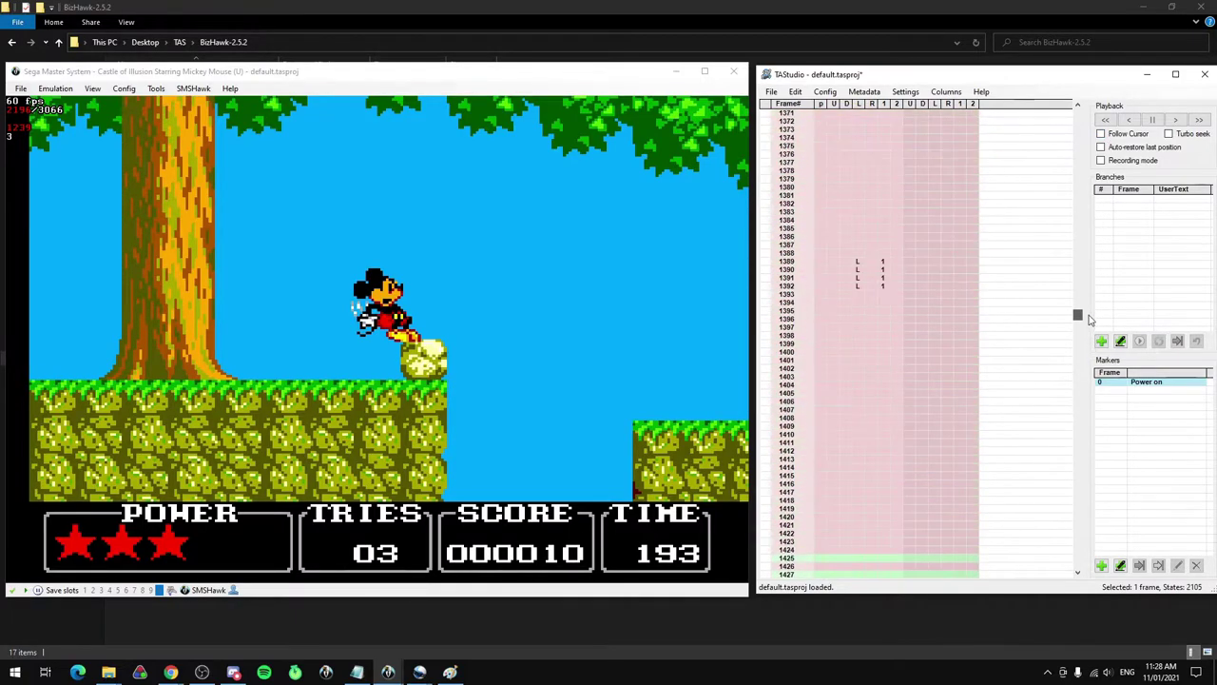
scroll(889, 285, up, 10)
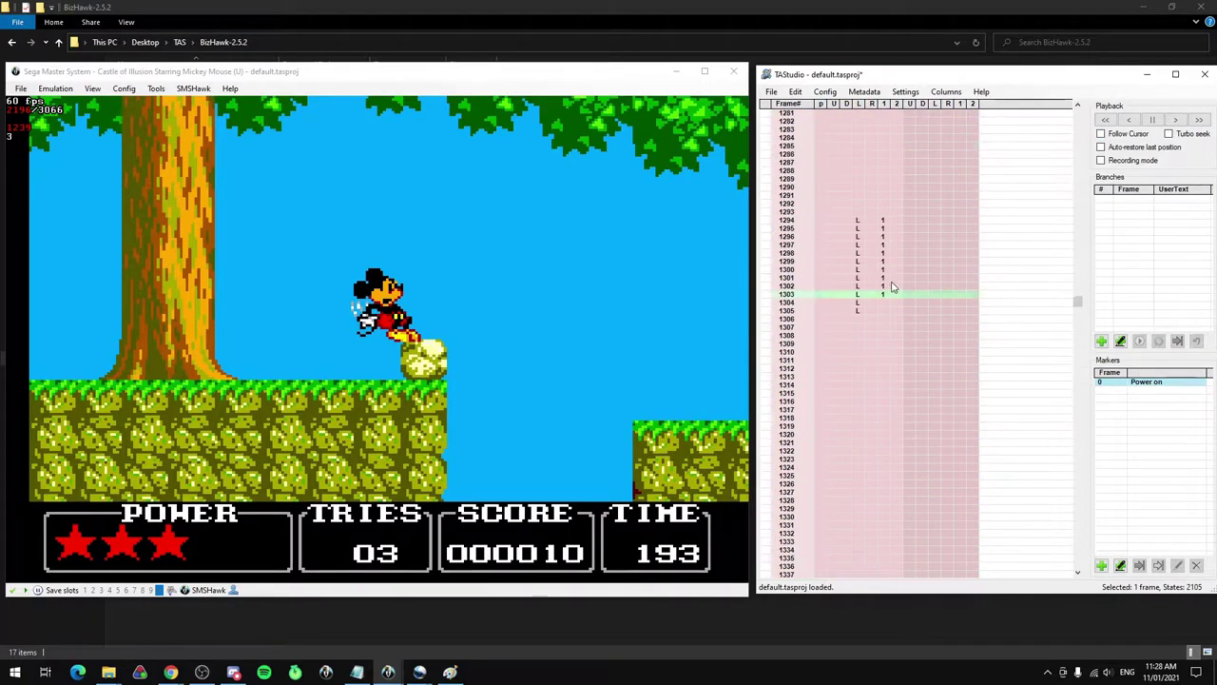
scroll(1082, 193, up, 20)
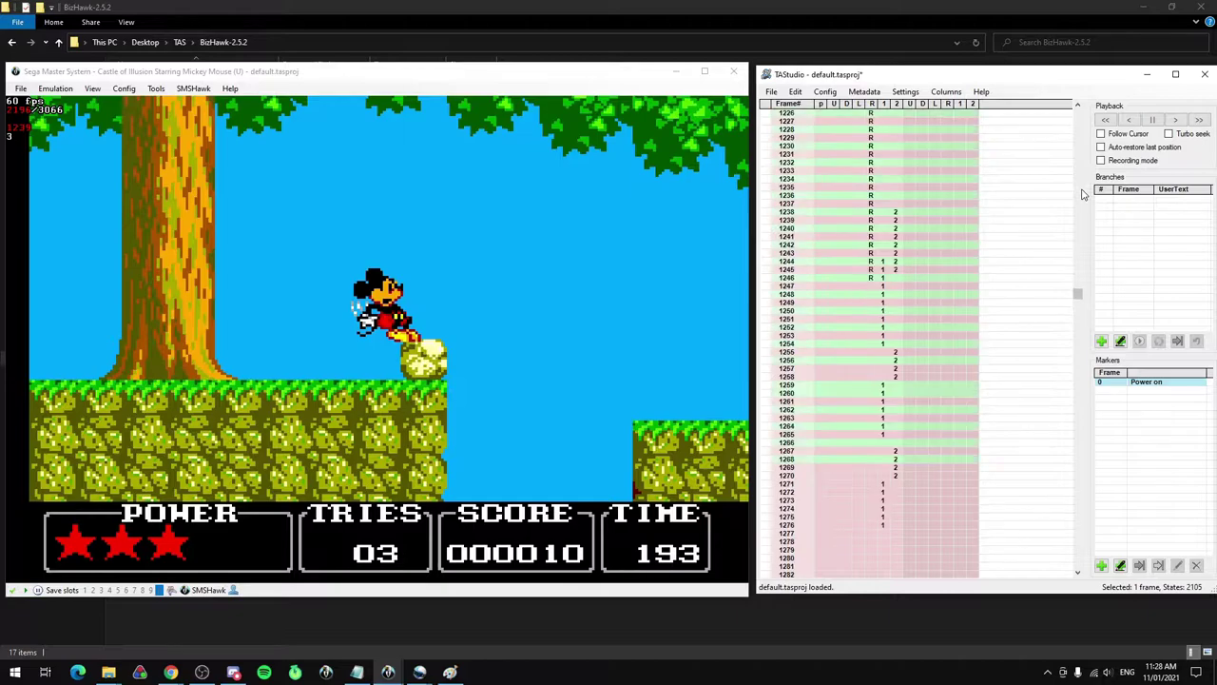
scroll(1083, 193, up, 20)
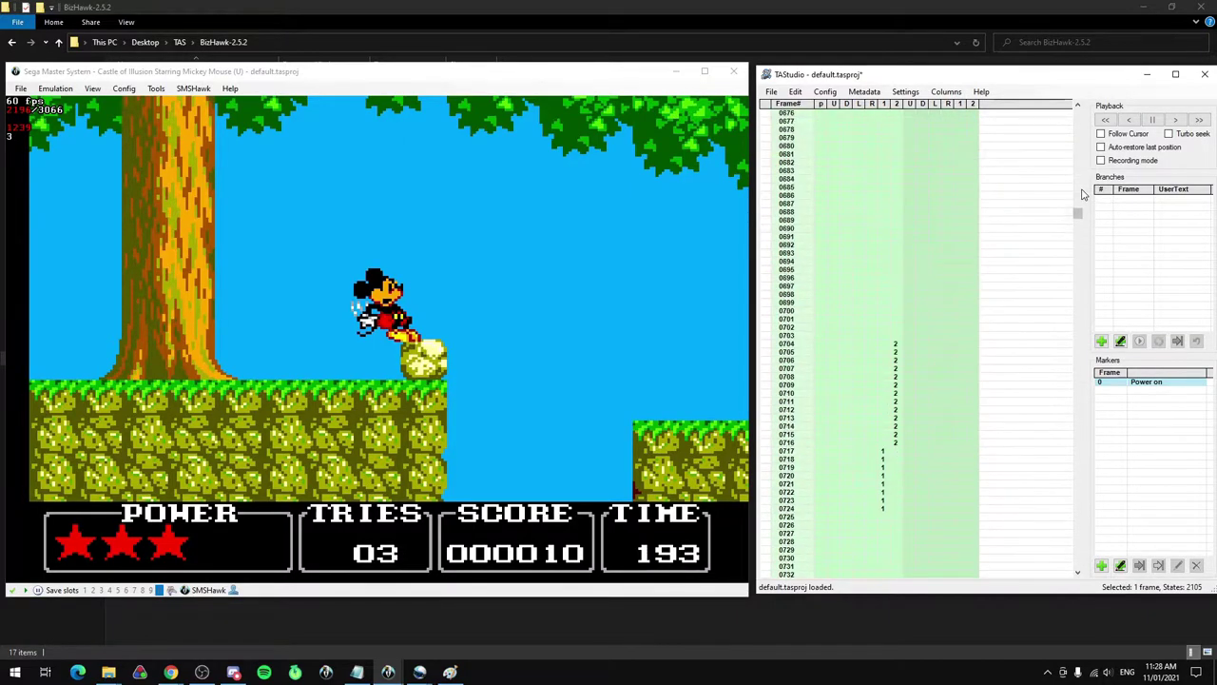
click(768, 270)
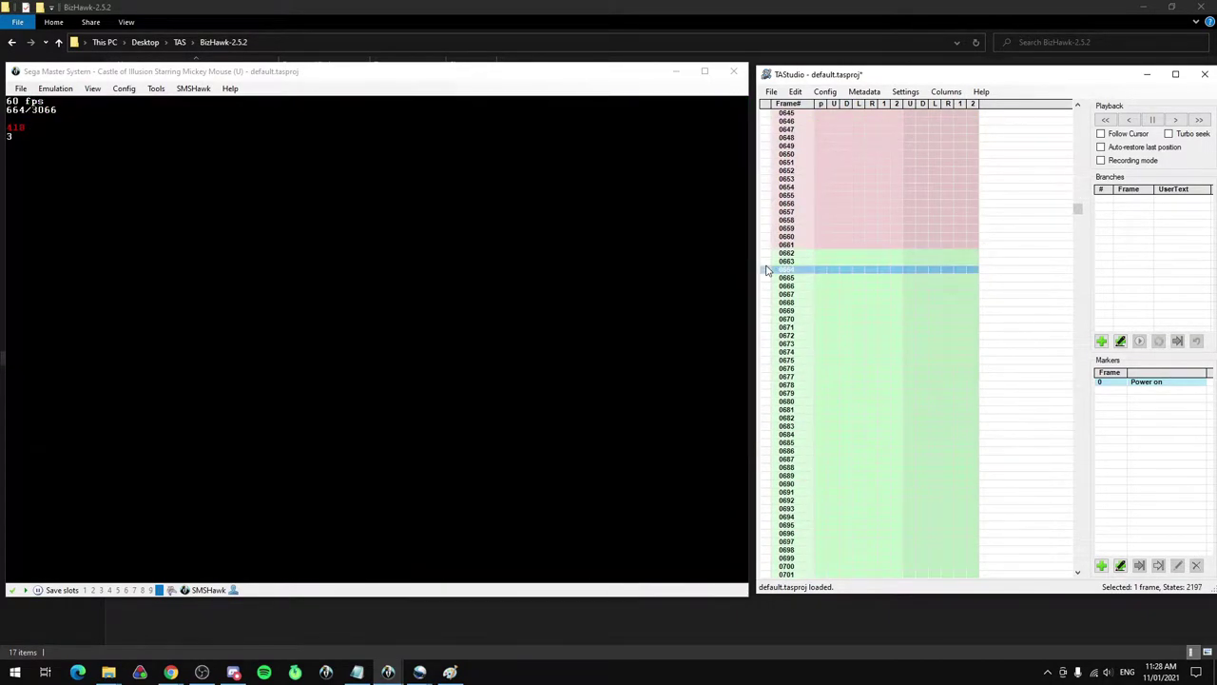
right_click(778, 273)
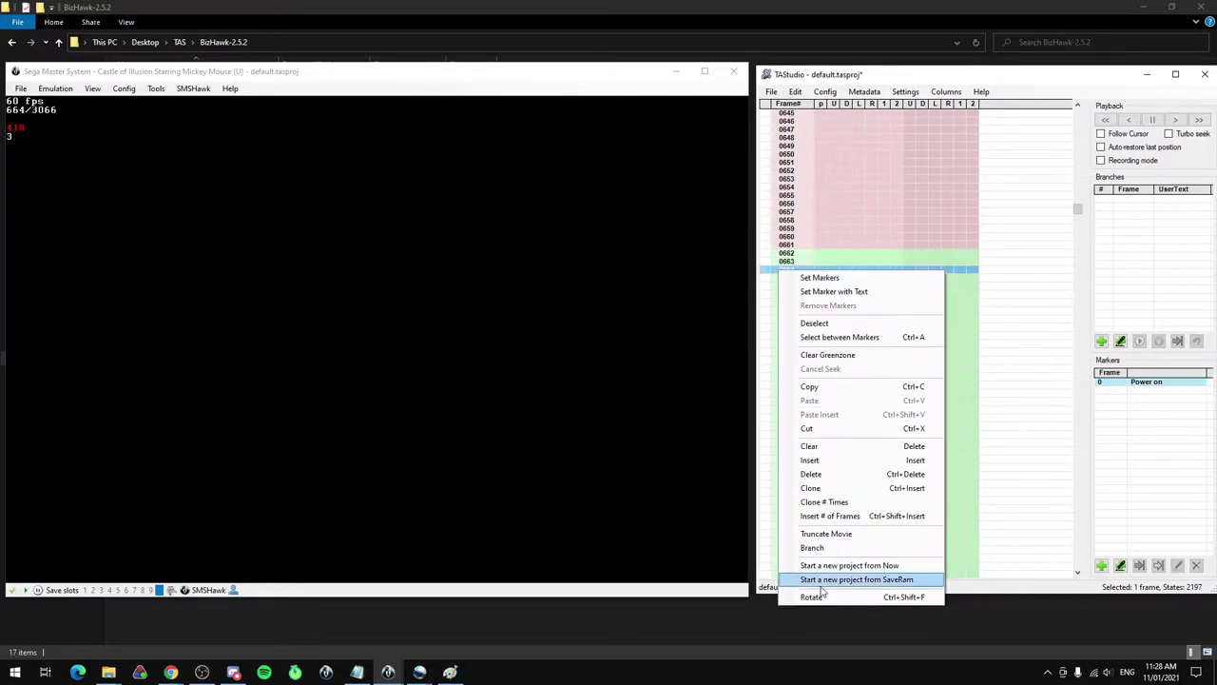
click(827, 533)
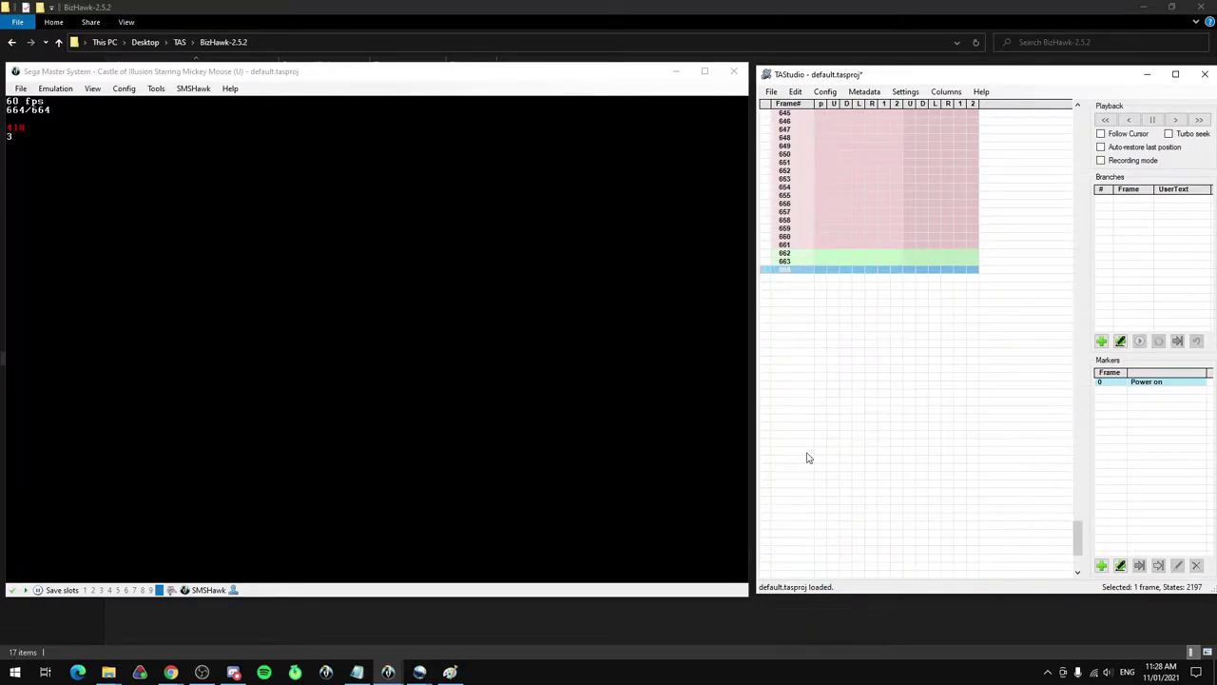
Advance from frame 662 into the copyright screen, and rewind to the Sega logo at frame 550
click(768, 253)
key(f)
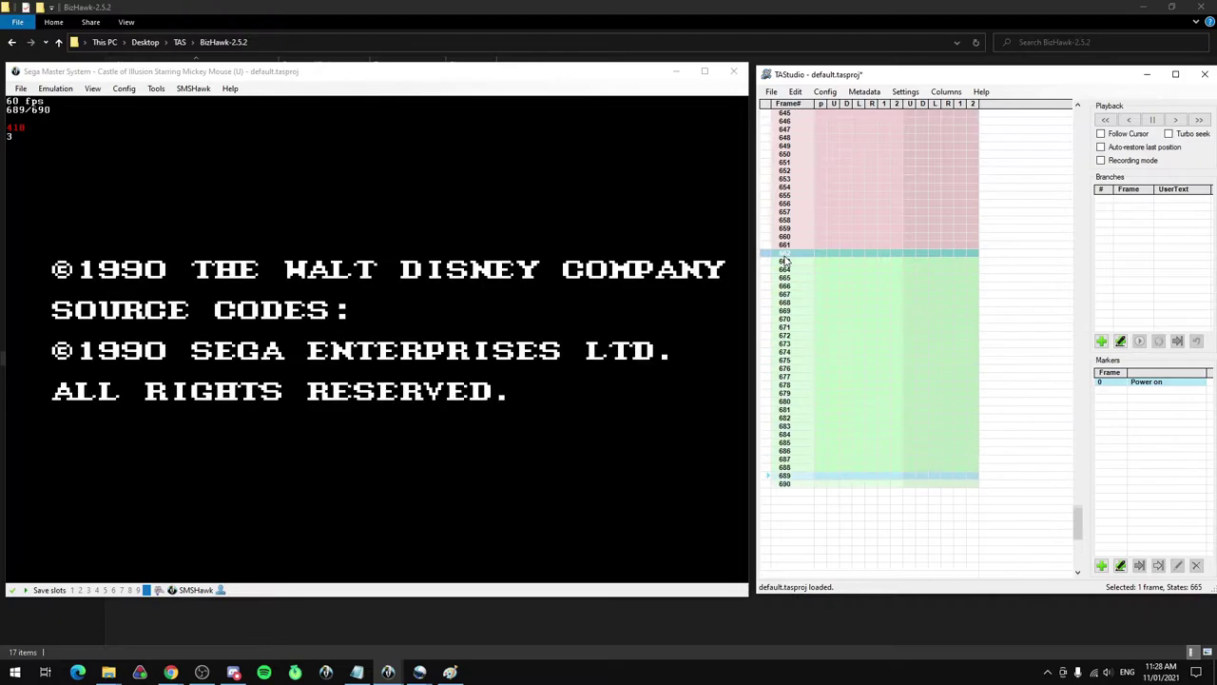
scroll(786, 259, up, 1)
scroll(785, 255, up, 10)
click(766, 223)
scroll(766, 224, up, 7)
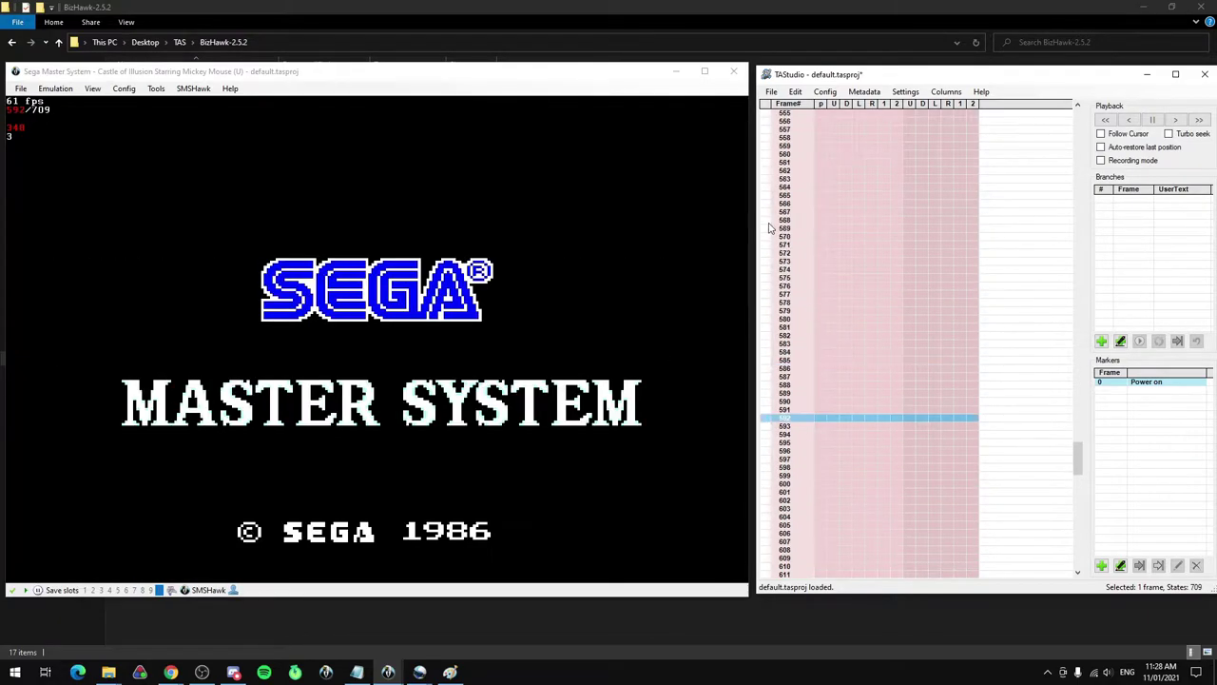
click(763, 223)
middle_click(769, 228)
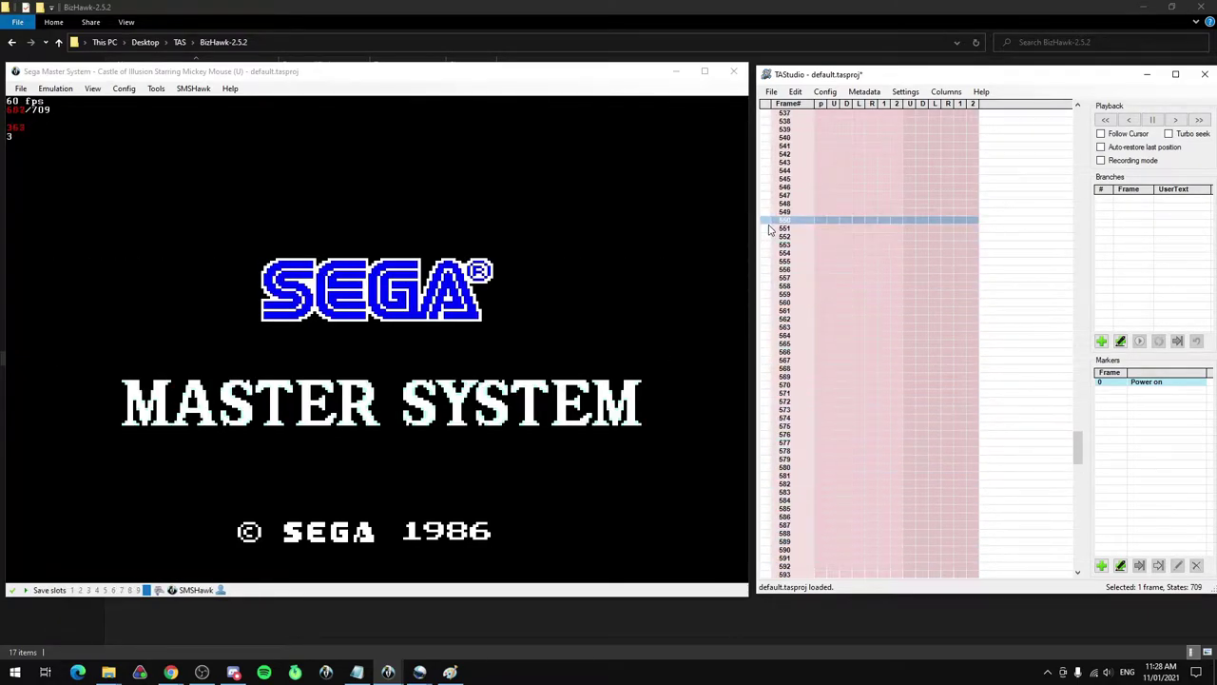
Play the movie forward through the whole copyright screen until it has faded to black, at about frame 1243
middle_click(889, 290)
scroll(920, 330, down, 19)
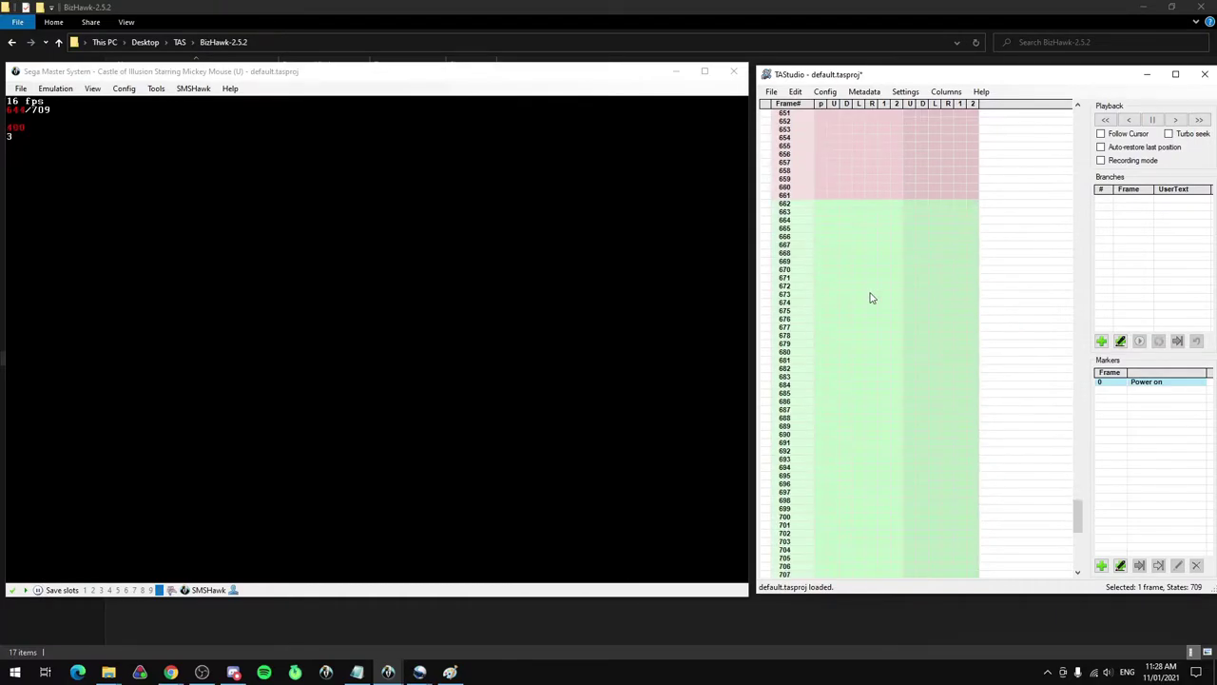
scroll(870, 298, down, 3)
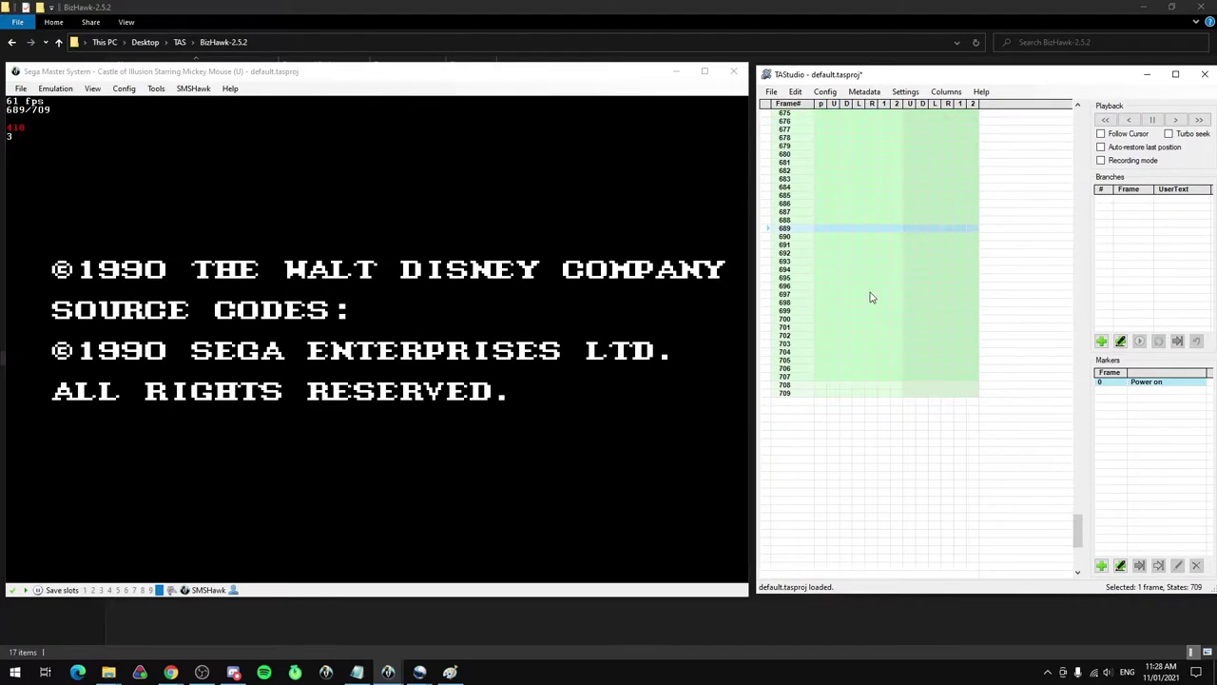
scroll(870, 298, down, 6)
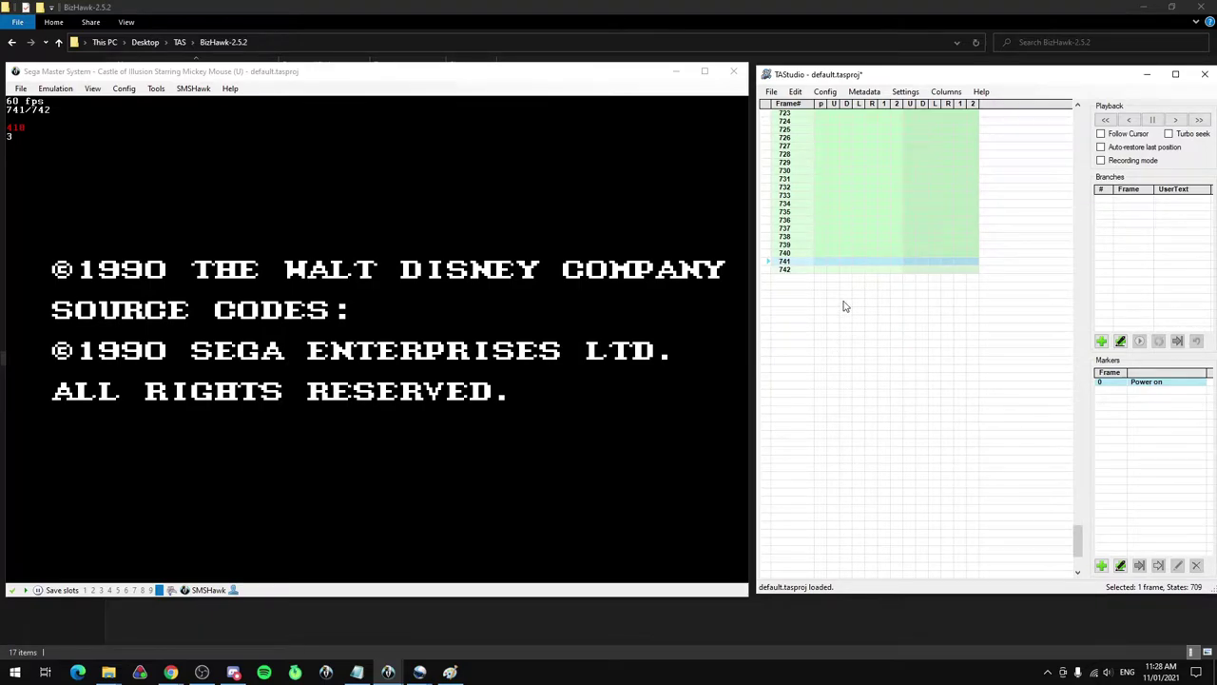
click(780, 236)
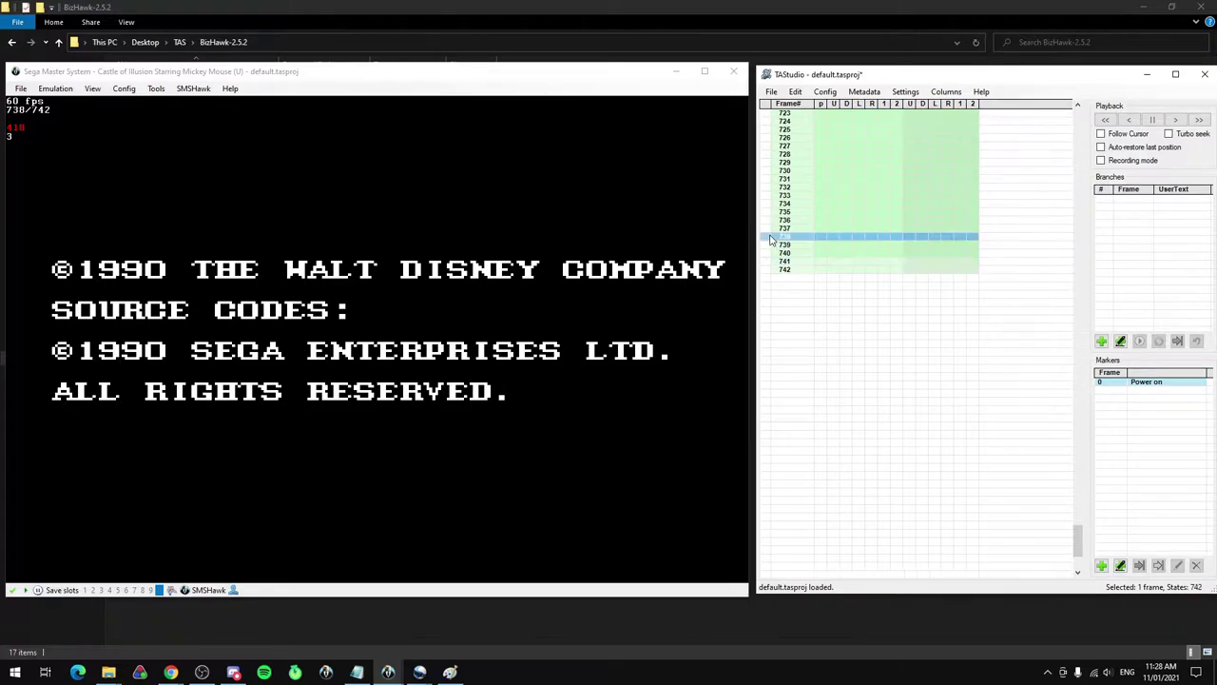
key(f)
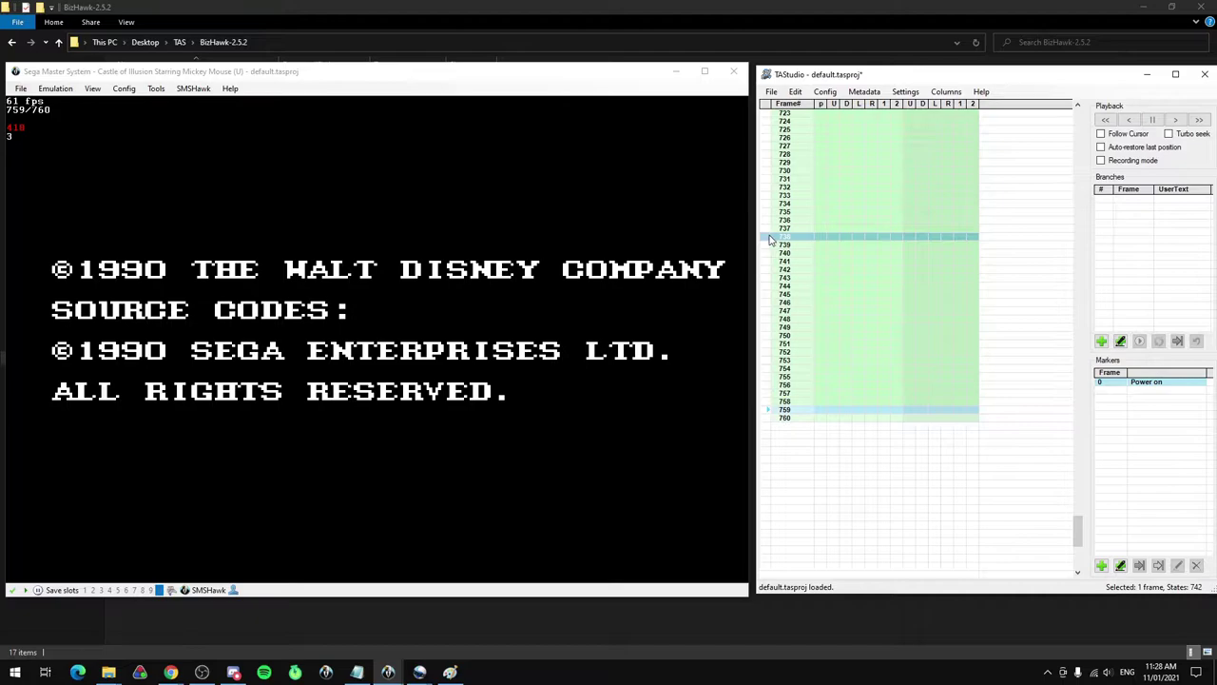
click(762, 264)
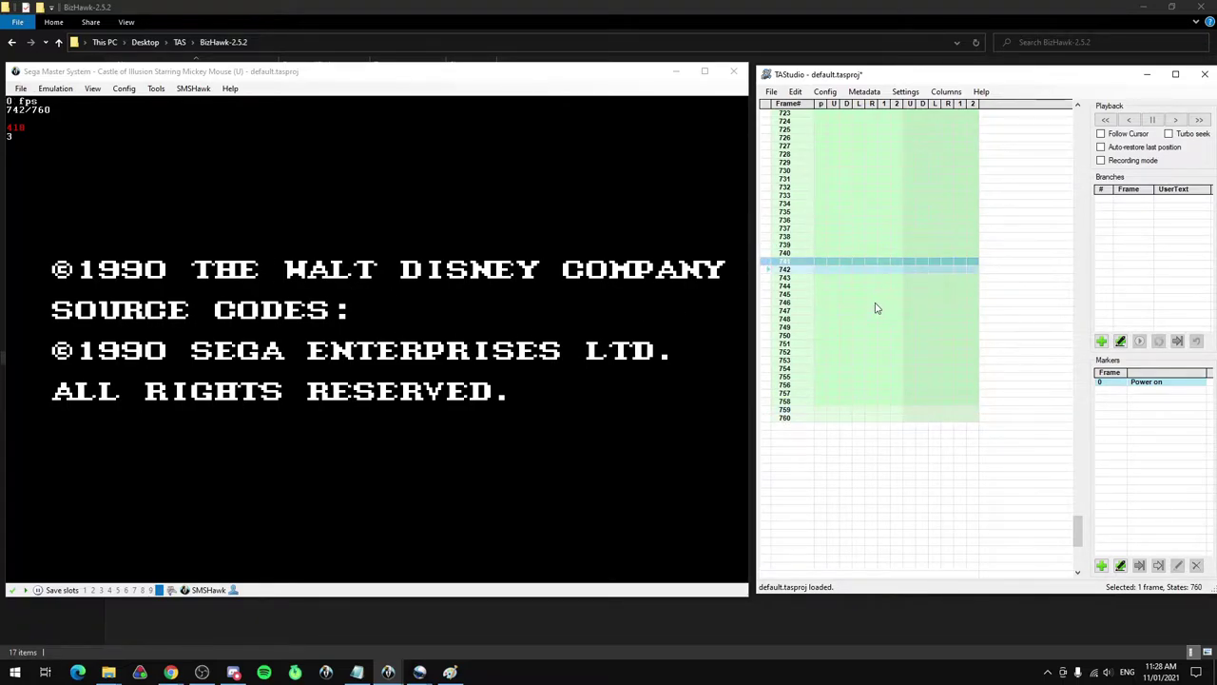
key(Pause)
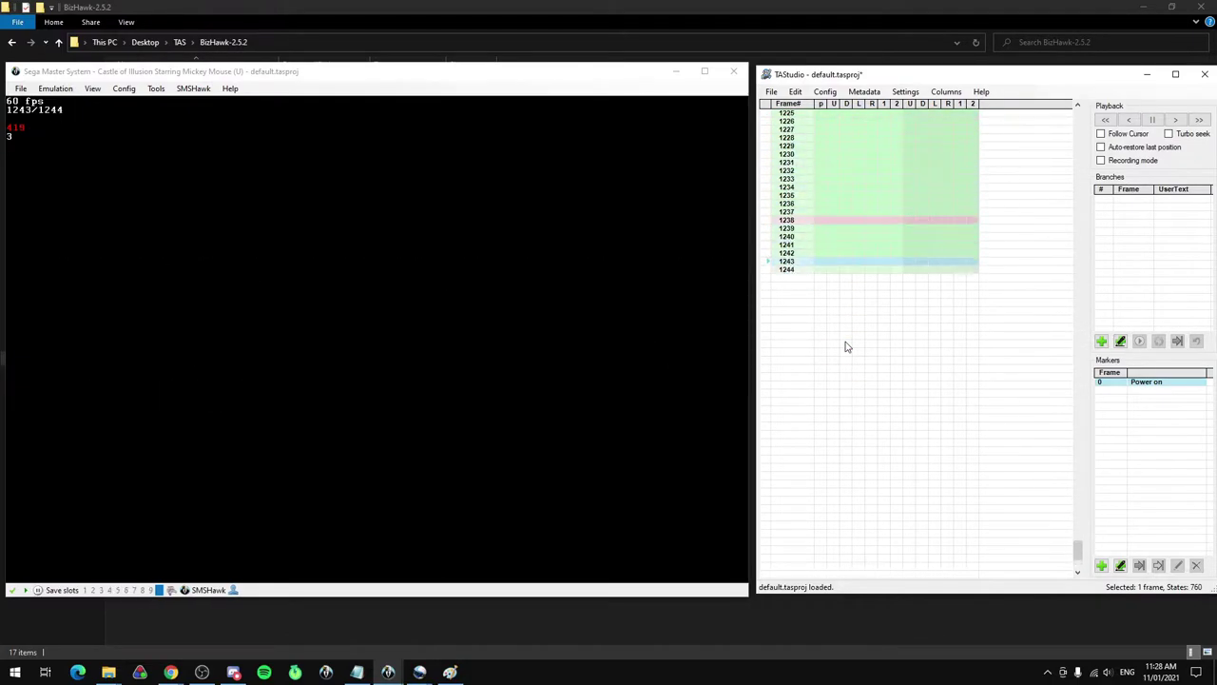
Check frames 1220 to 1228 to locate the first black frame after the copyright screen
click(769, 295)
click(761, 246)
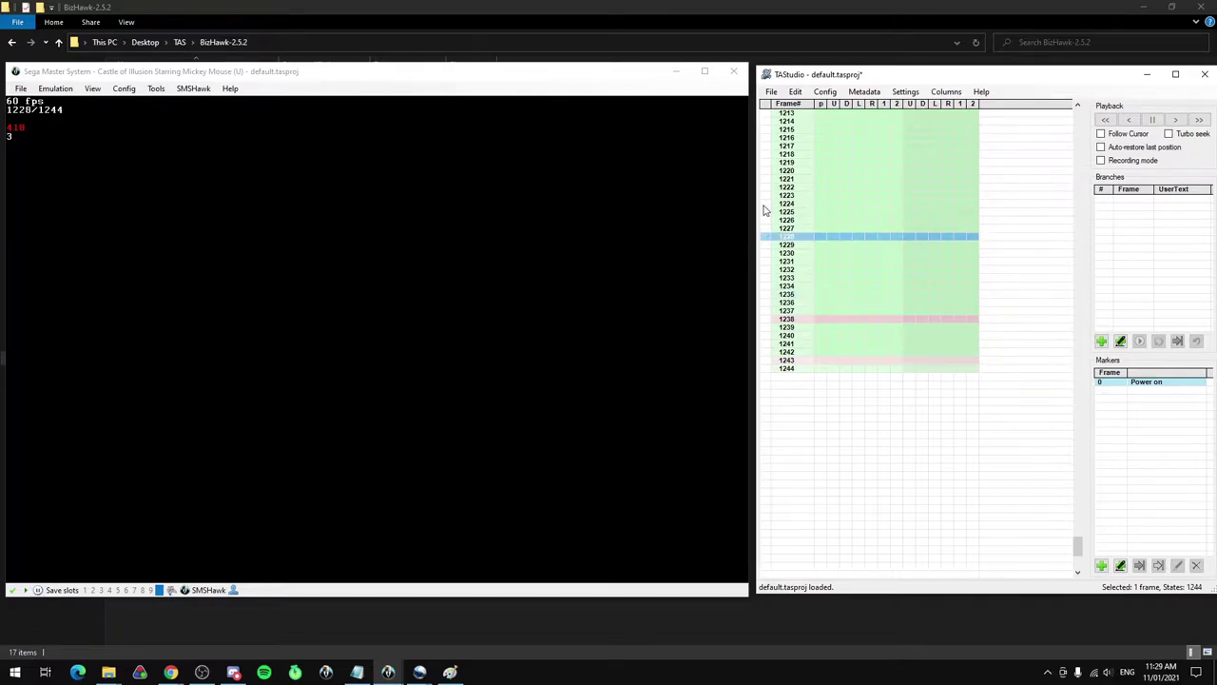
click(766, 210)
click(765, 172)
key(f)
key(f)
key(f)
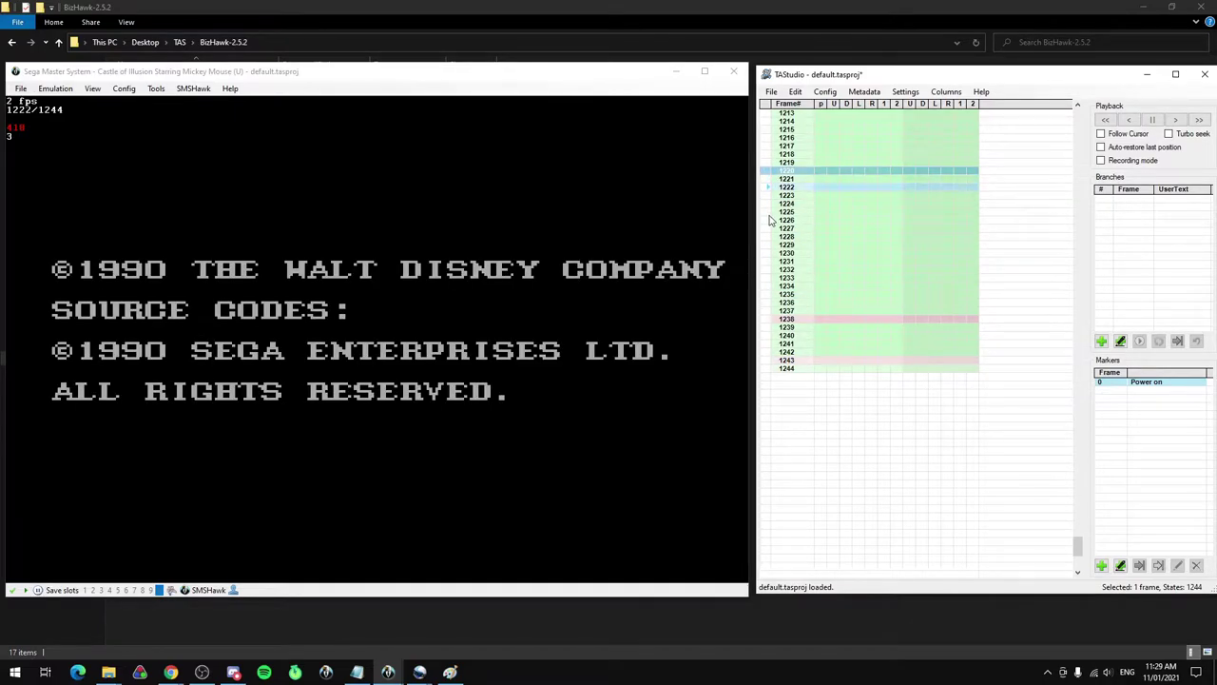
click(762, 196)
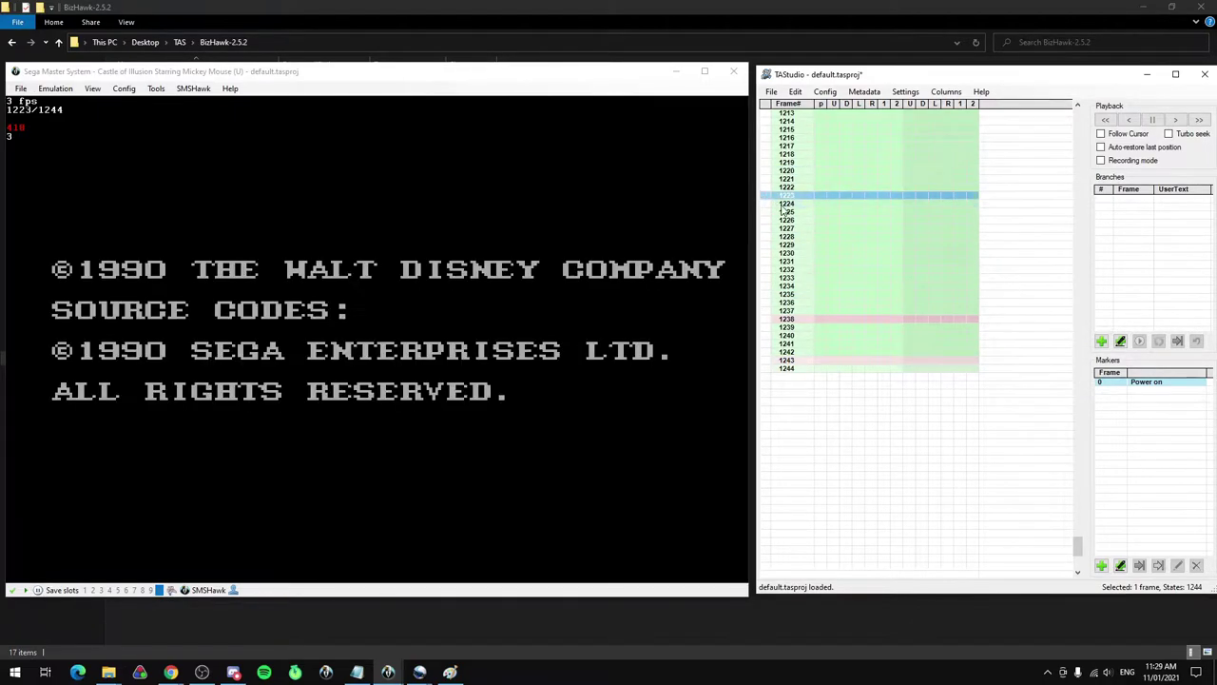
click(765, 204)
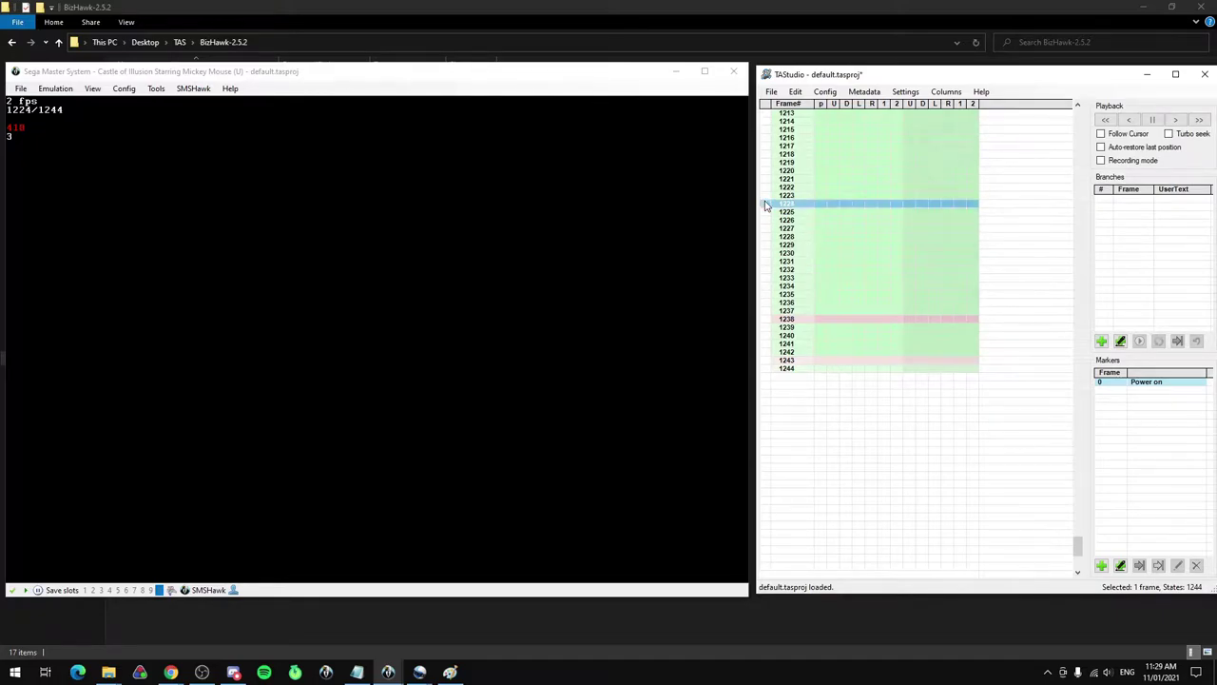
Mark frame 1224 with a player 2 Up input and check the transition from frame 1223
click(908, 205)
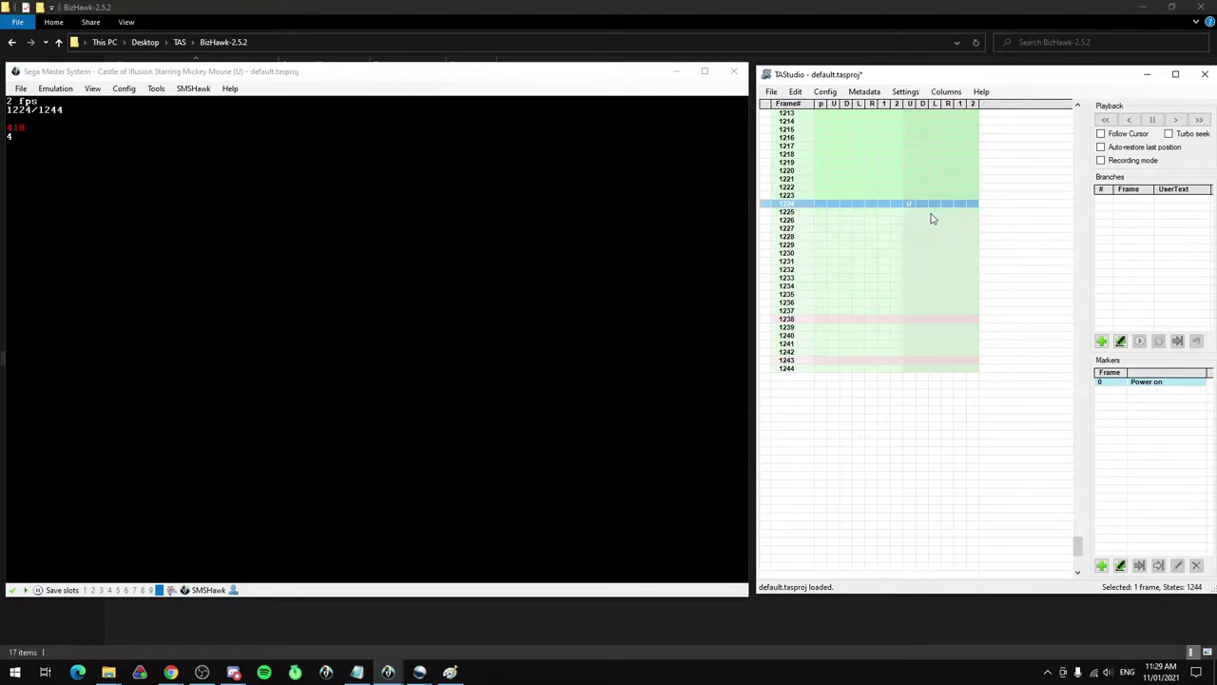
click(769, 196)
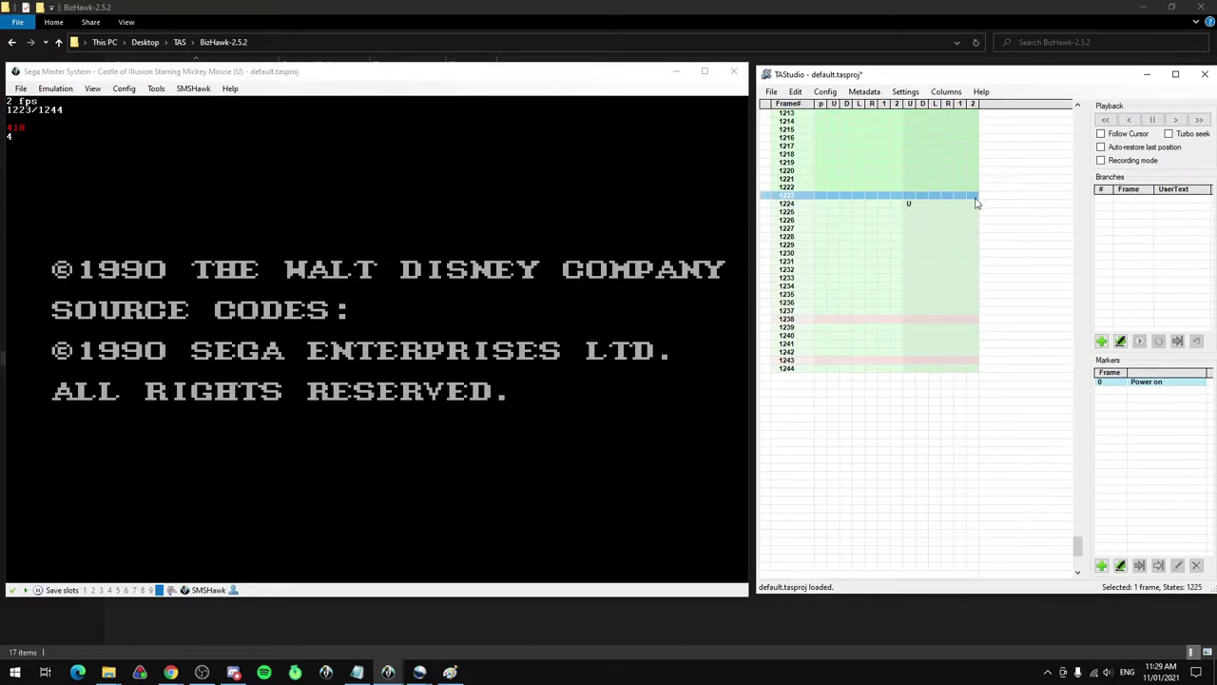
key(f)
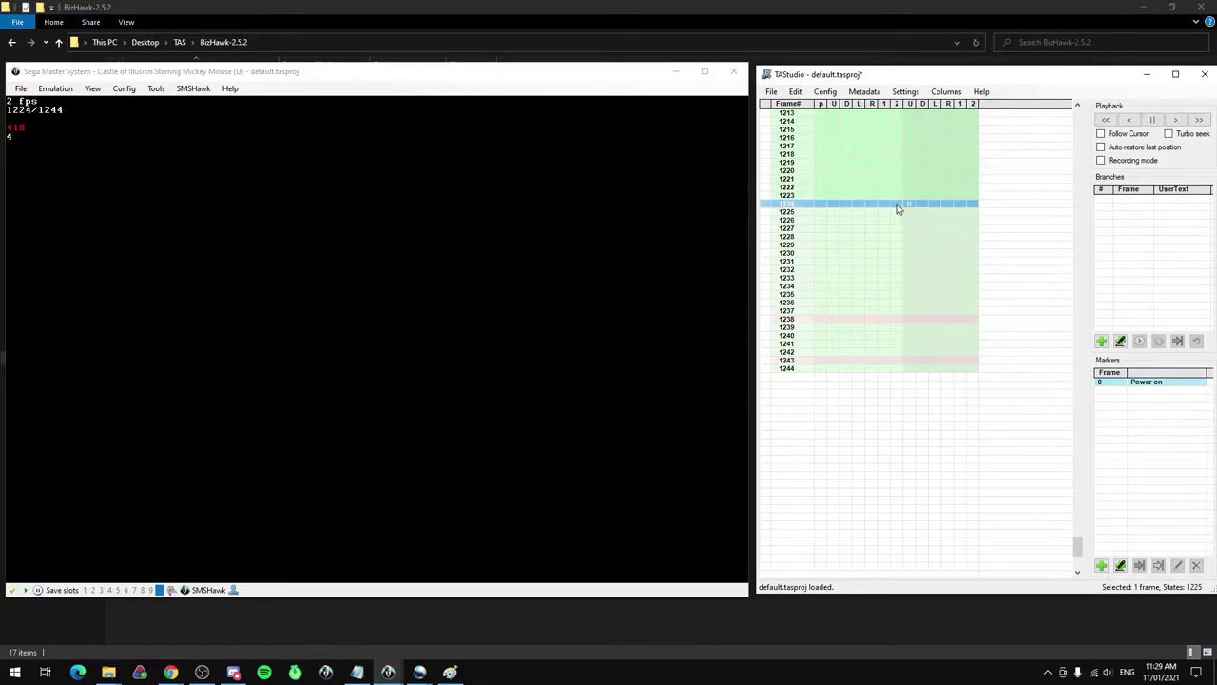
Rewind into the copyright screen and add a player 1 button 1 input at frame 1180
key(shift+r)
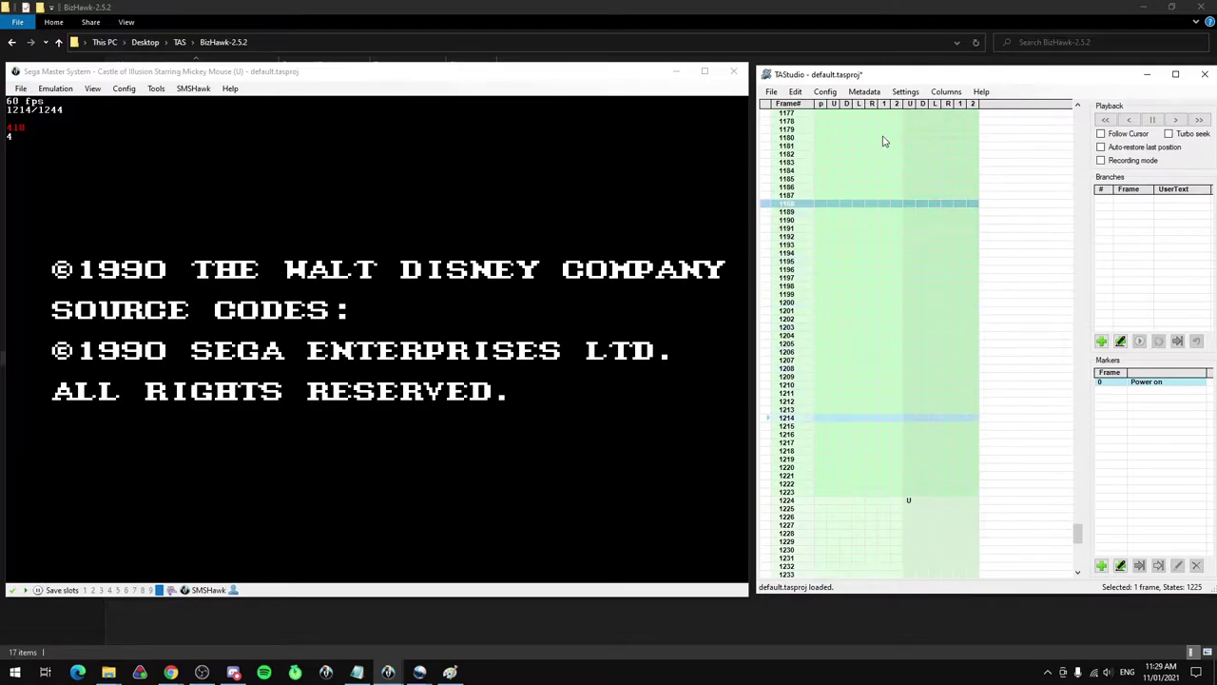
click(884, 137)
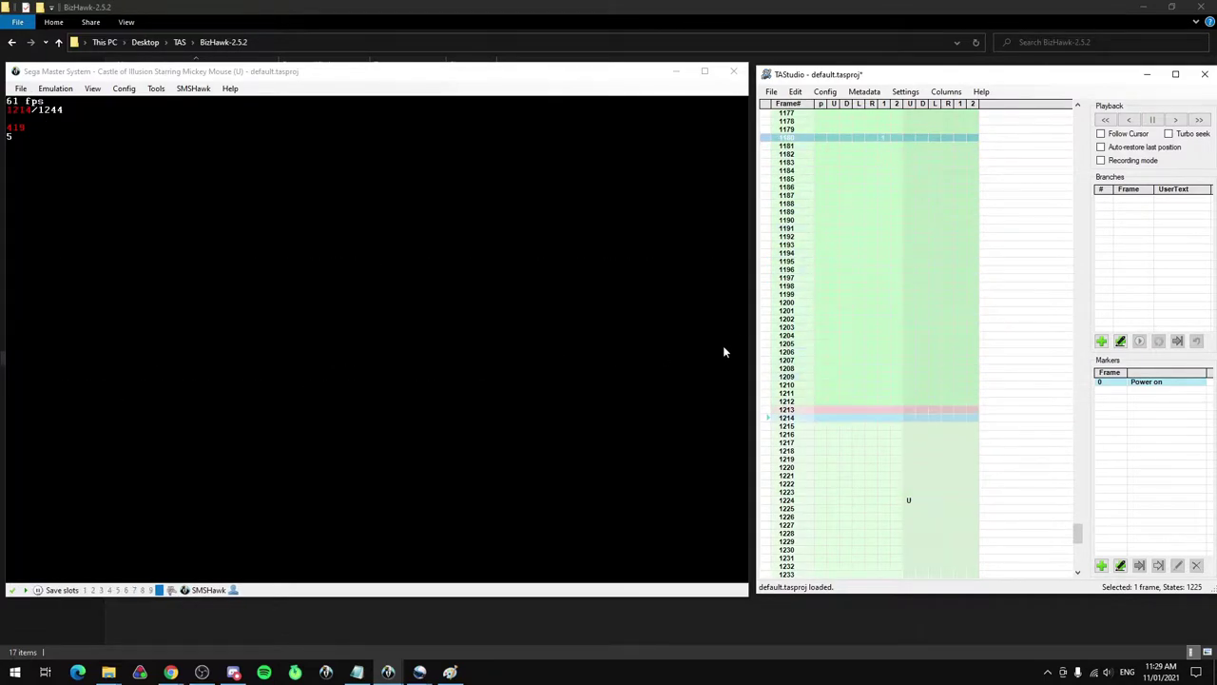
Locate the new first black frame, mark frame 1199 with a player 2 Up input, and clear the Up mark at frame 1224
click(766, 345)
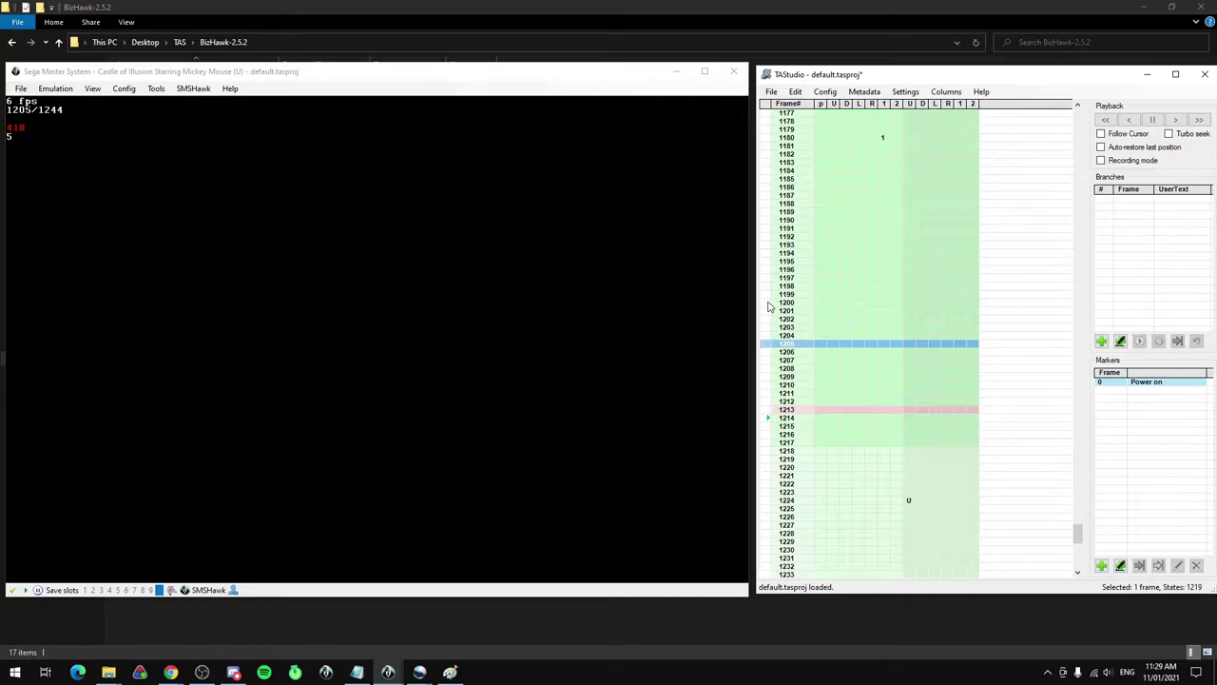
click(767, 302)
click(765, 245)
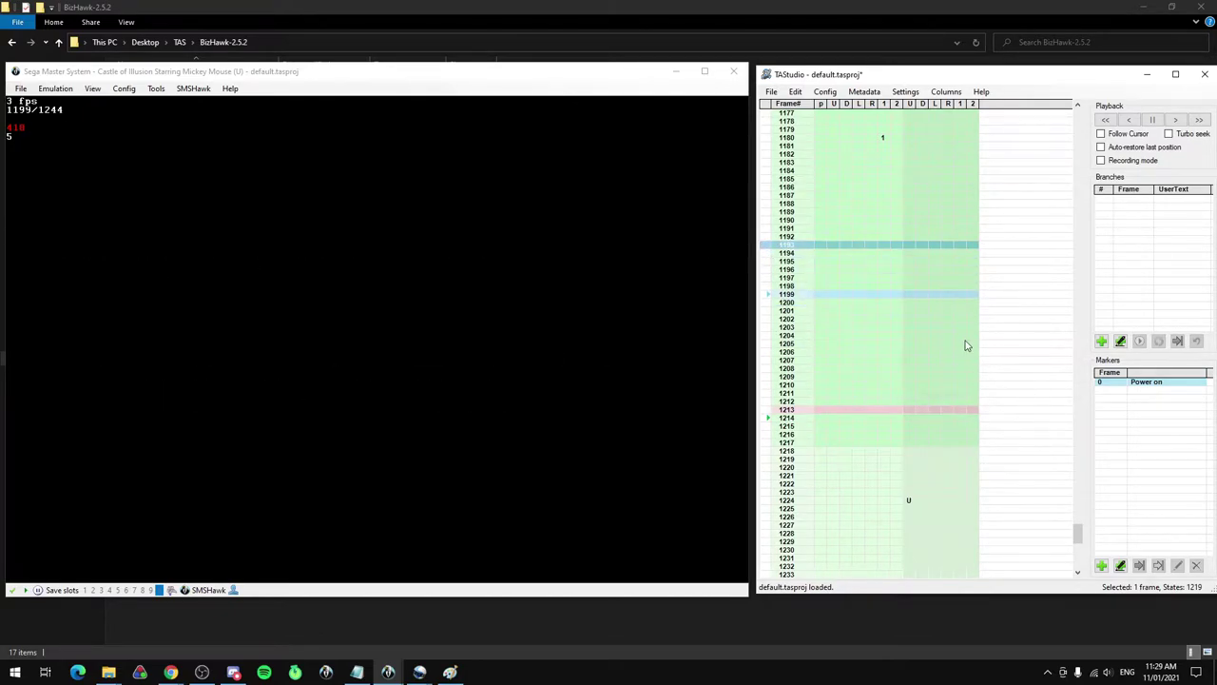
click(908, 296)
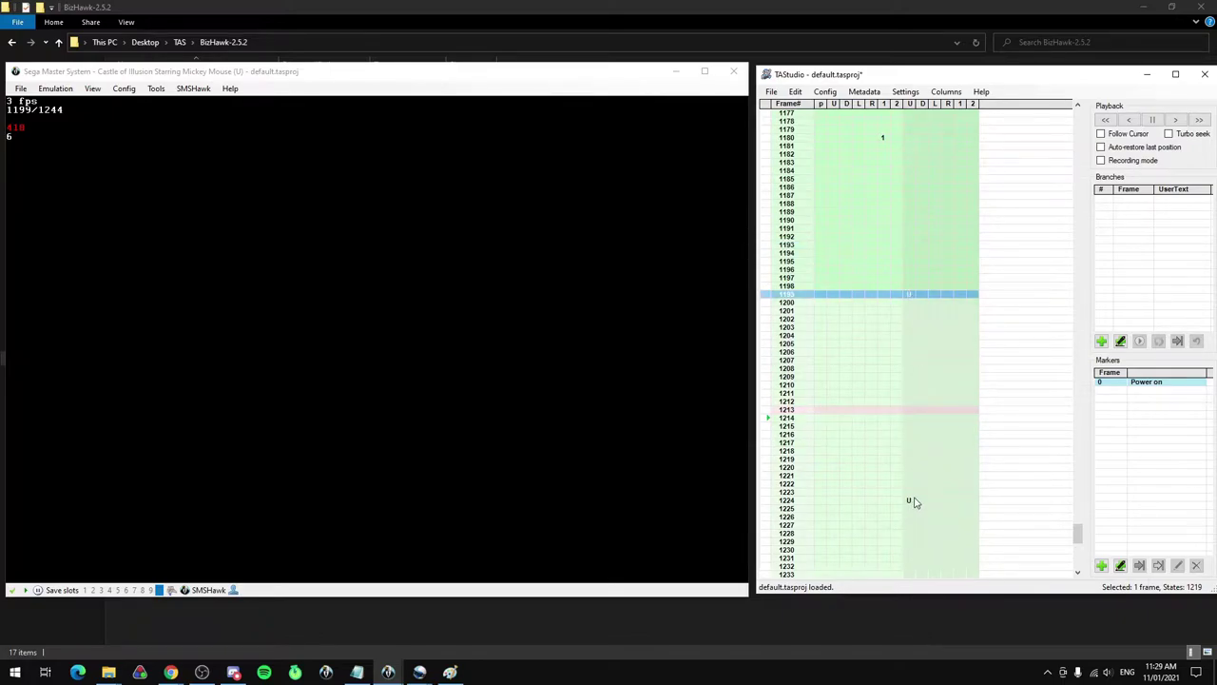
click(912, 501)
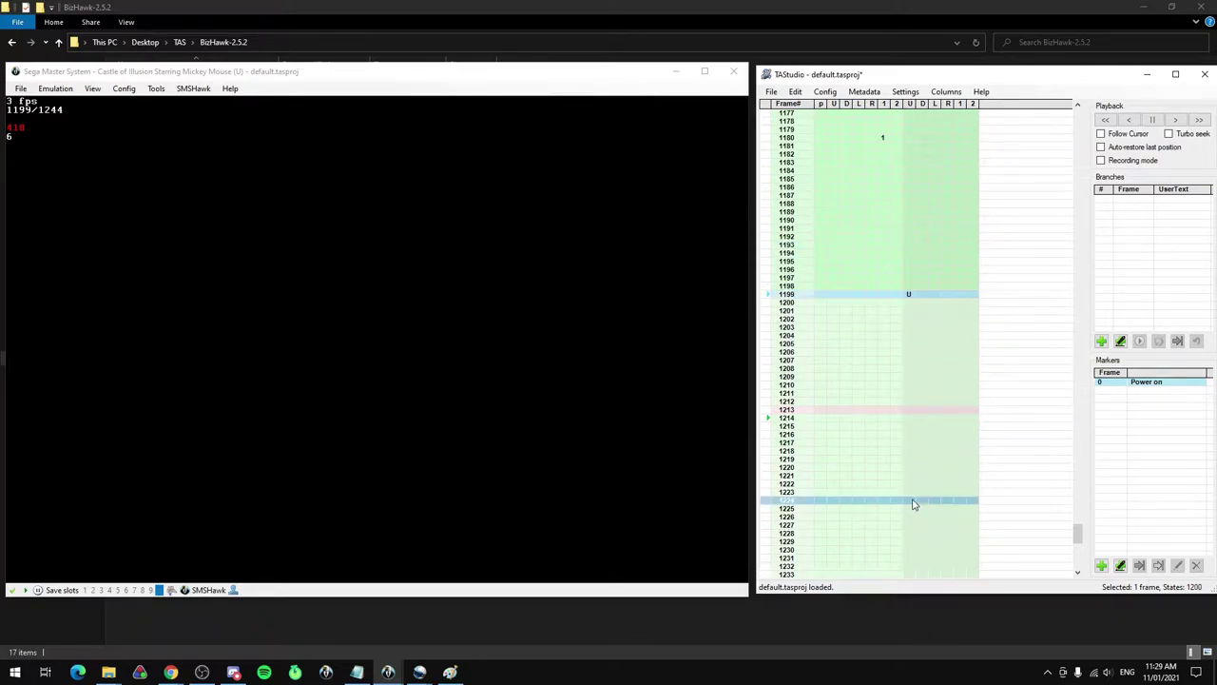
Clear the player 2 Up mark at frame 1199 and the player 1 button 1 input at frame 1180
click(914, 296)
key(f)
click(883, 139)
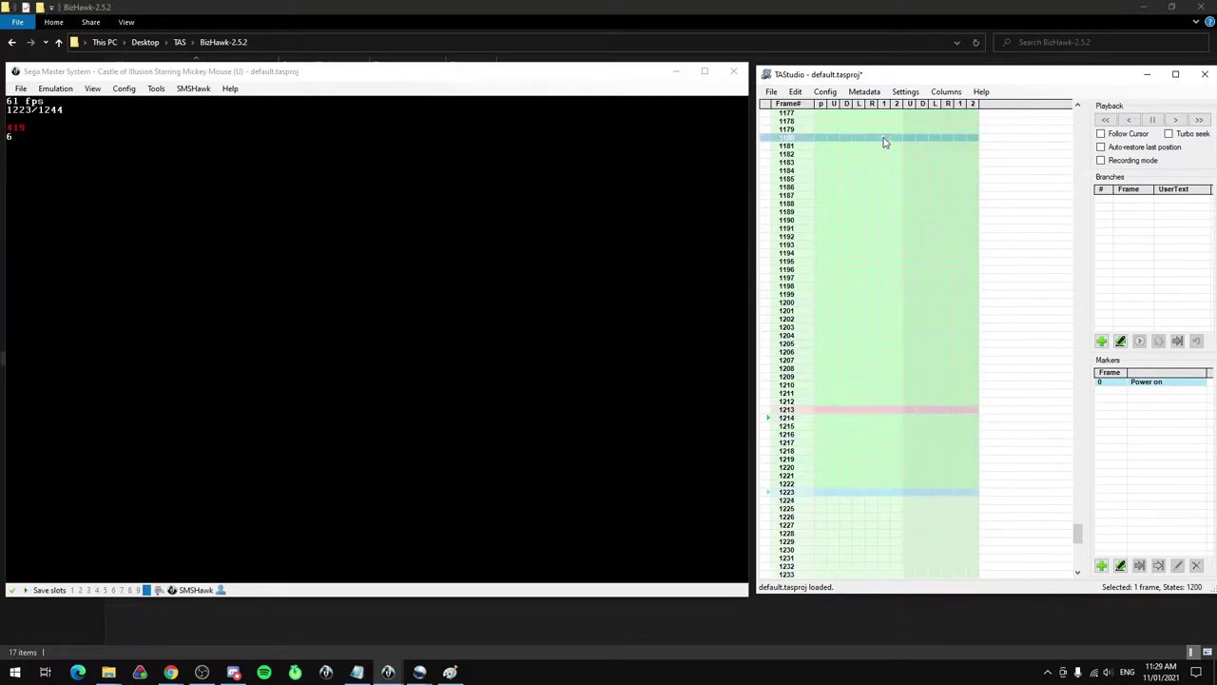
Test a player 1 button 1 input during the copyright screen at frames 1070, 1046 and 1022, one at a time
scroll(880, 152, up, 5)
scroll(880, 155, up, 20)
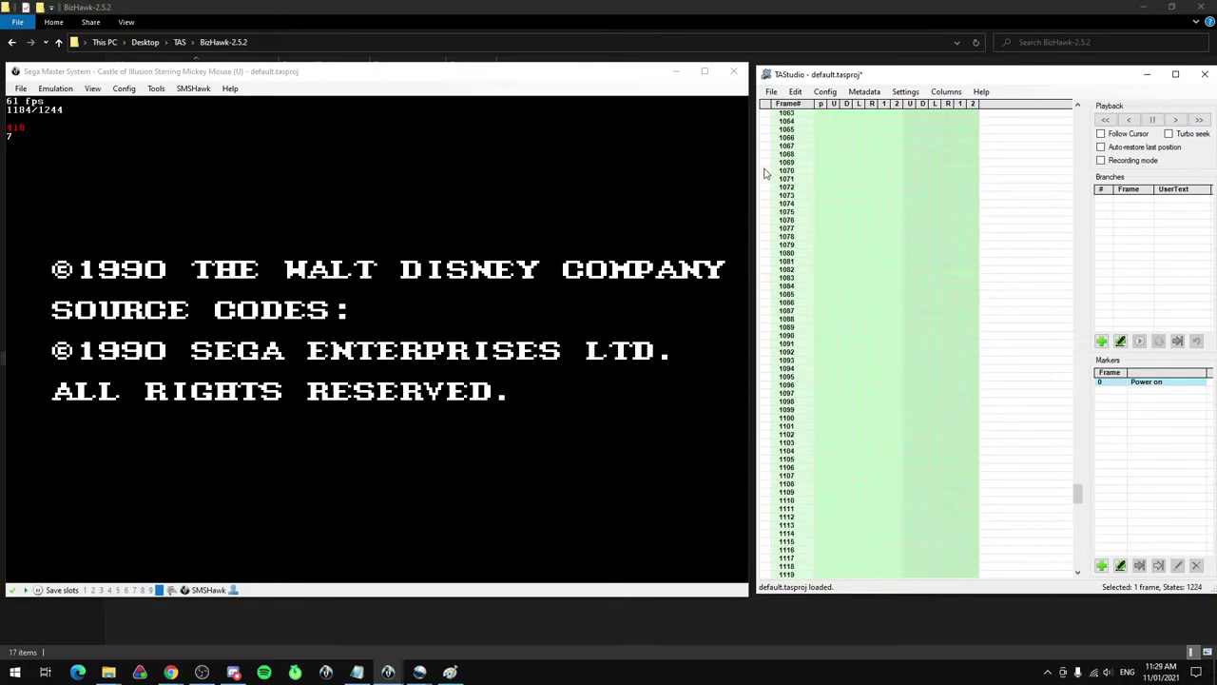
click(867, 172)
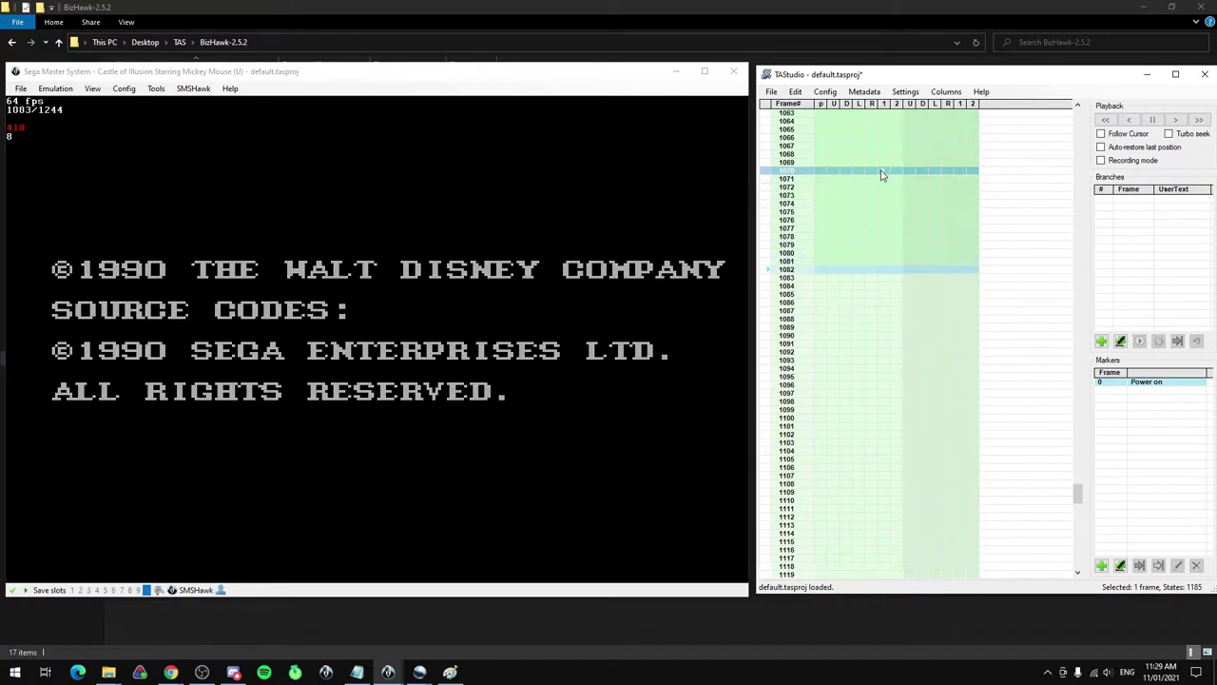
click(883, 172)
scroll(883, 174, up, 4)
click(882, 172)
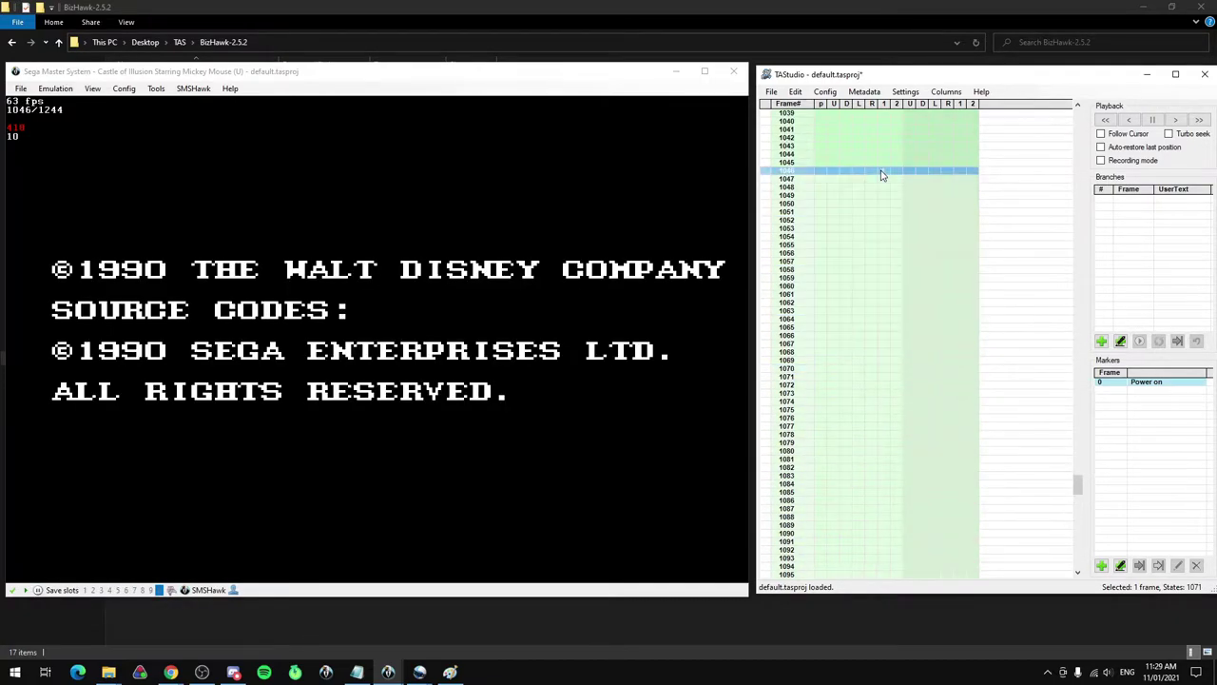
scroll(881, 174, up, 3)
click(882, 173)
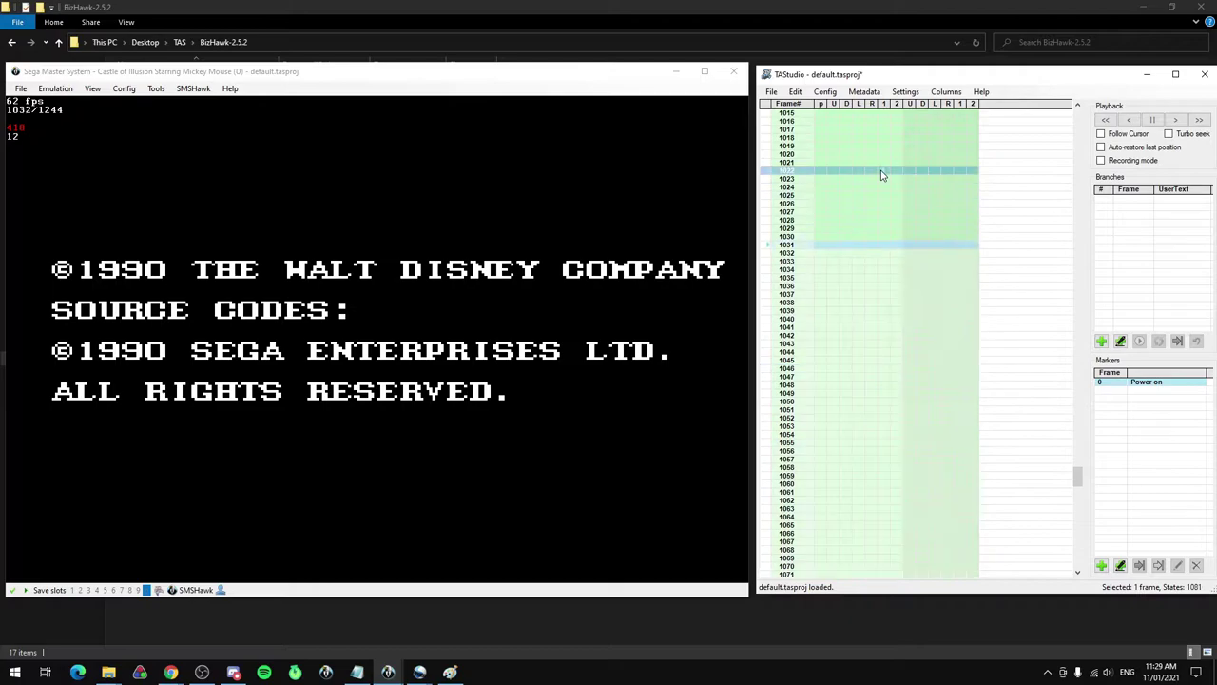
Test a single player 1 button 1 input at the earlier frames 980, 928, 904 and 886
scroll(882, 174, up, 5)
click(882, 172)
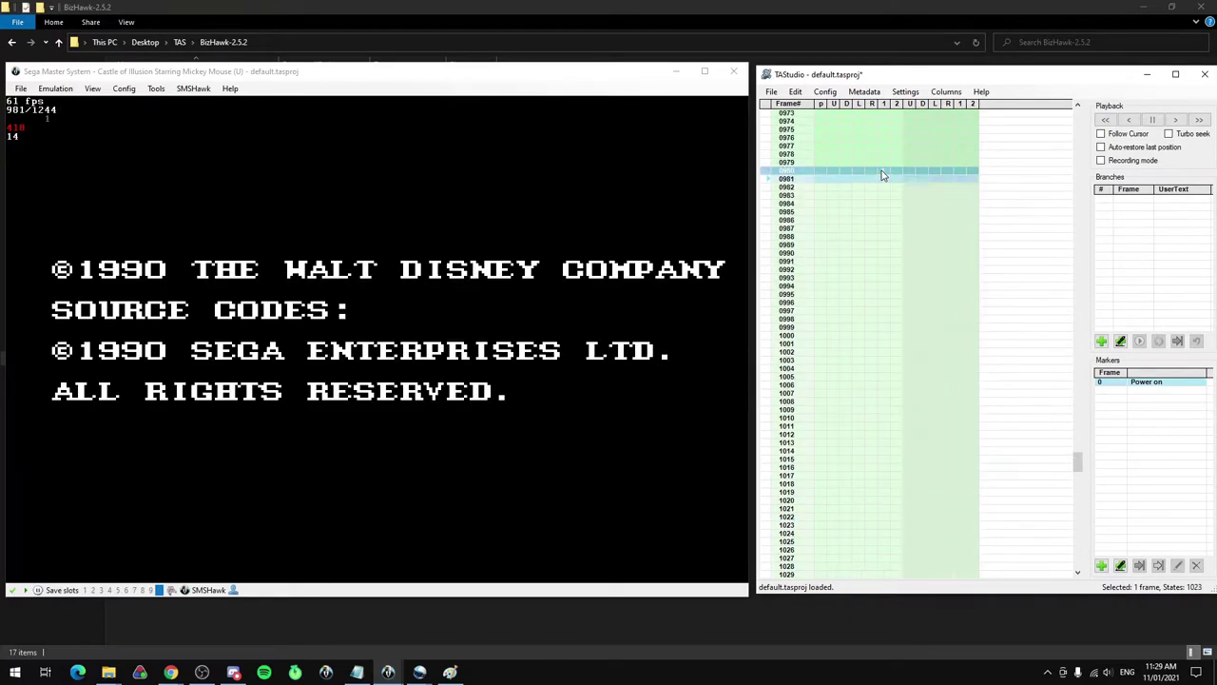
scroll(884, 186, up, 7)
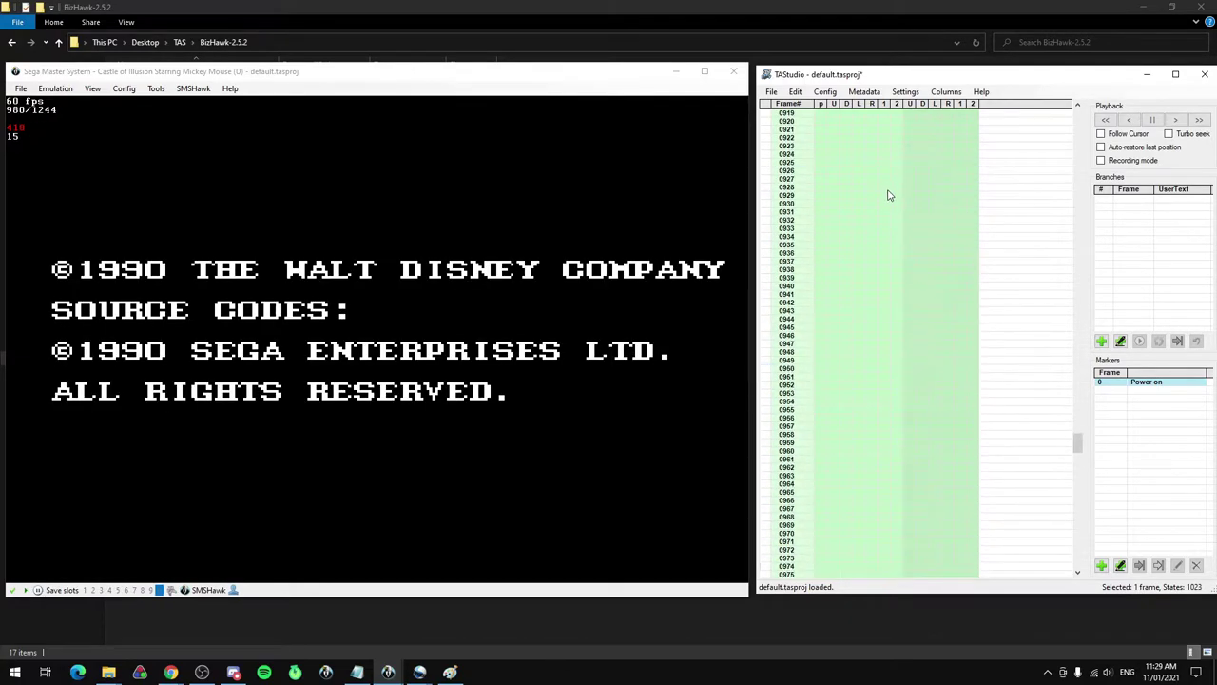
click(880, 188)
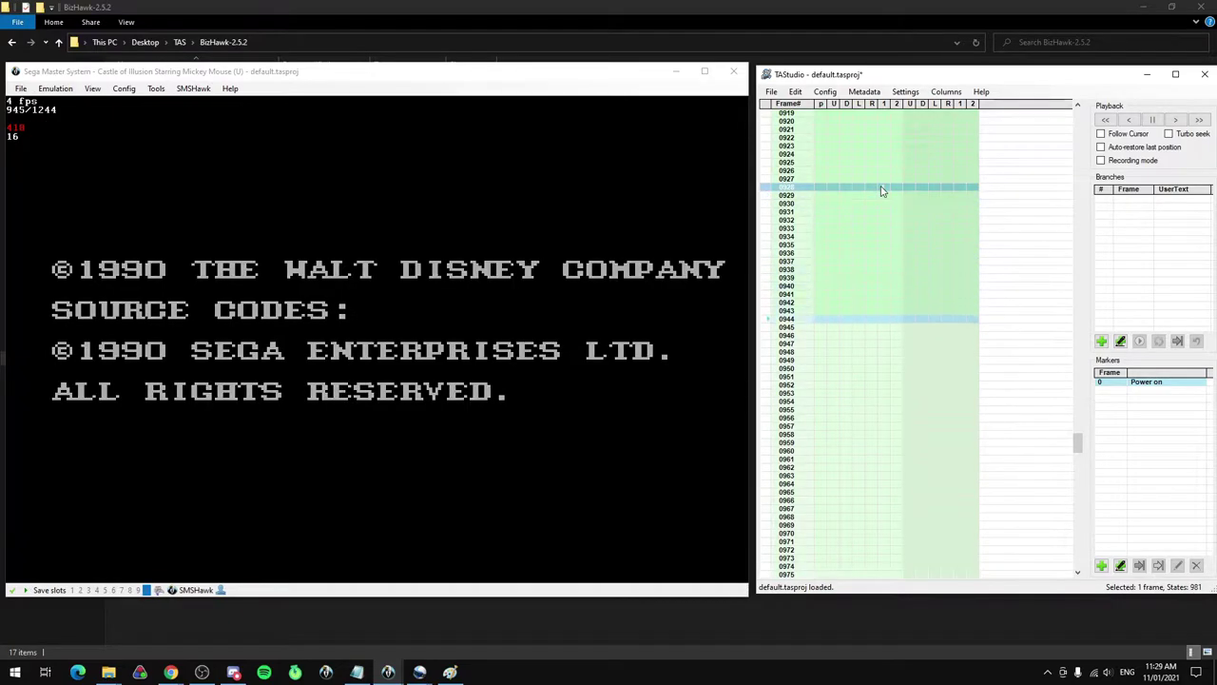
scroll(882, 191, up, 3)
click(881, 189)
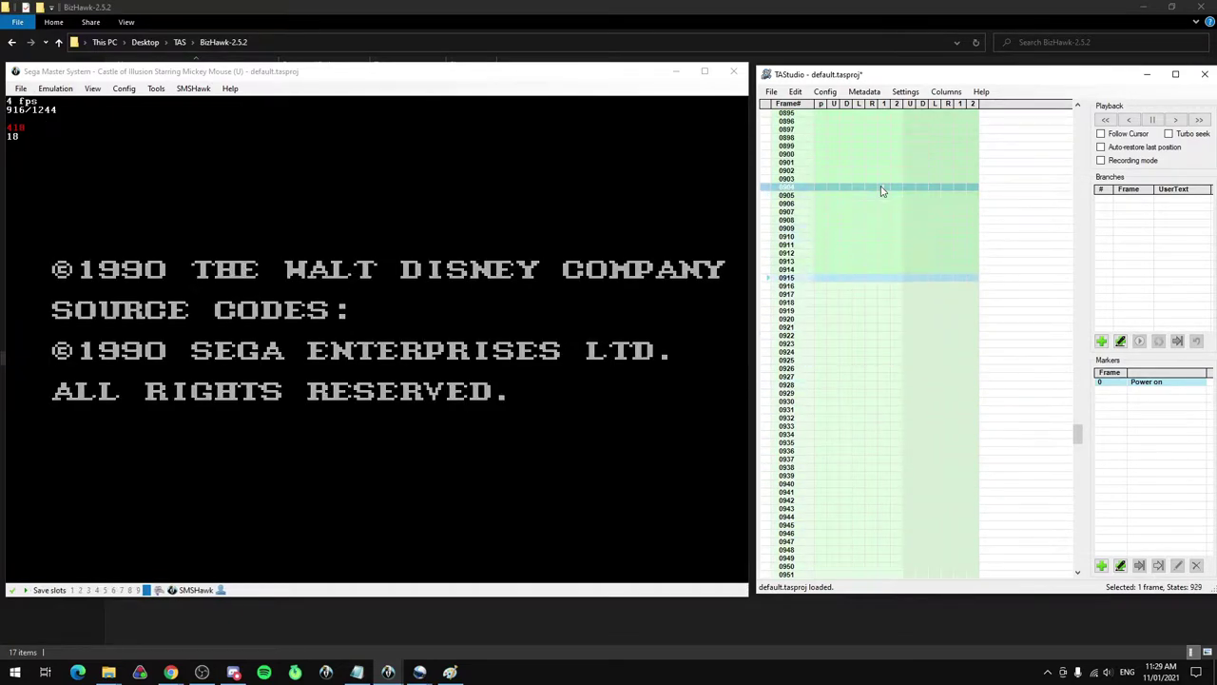
scroll(882, 191, up, 2)
click(882, 188)
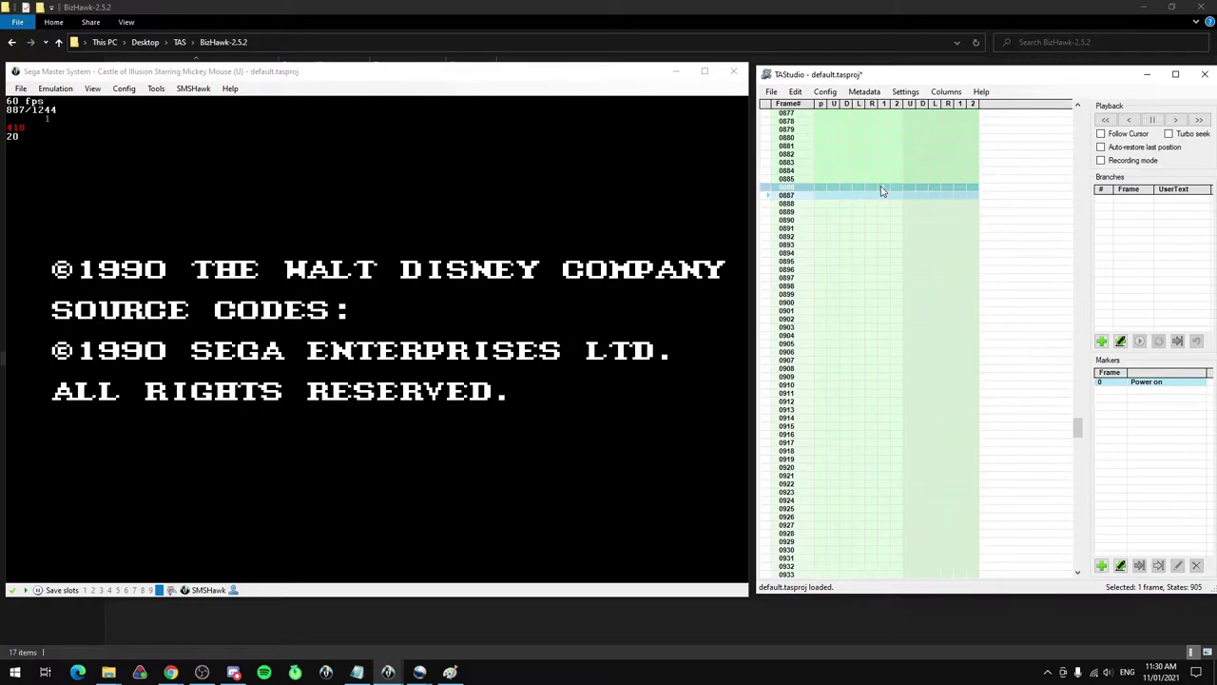
Clear the input at frame 886 and test player 1 button 1 at frame 820, then at frame 778
scroll(882, 191, up, 3)
click(881, 188)
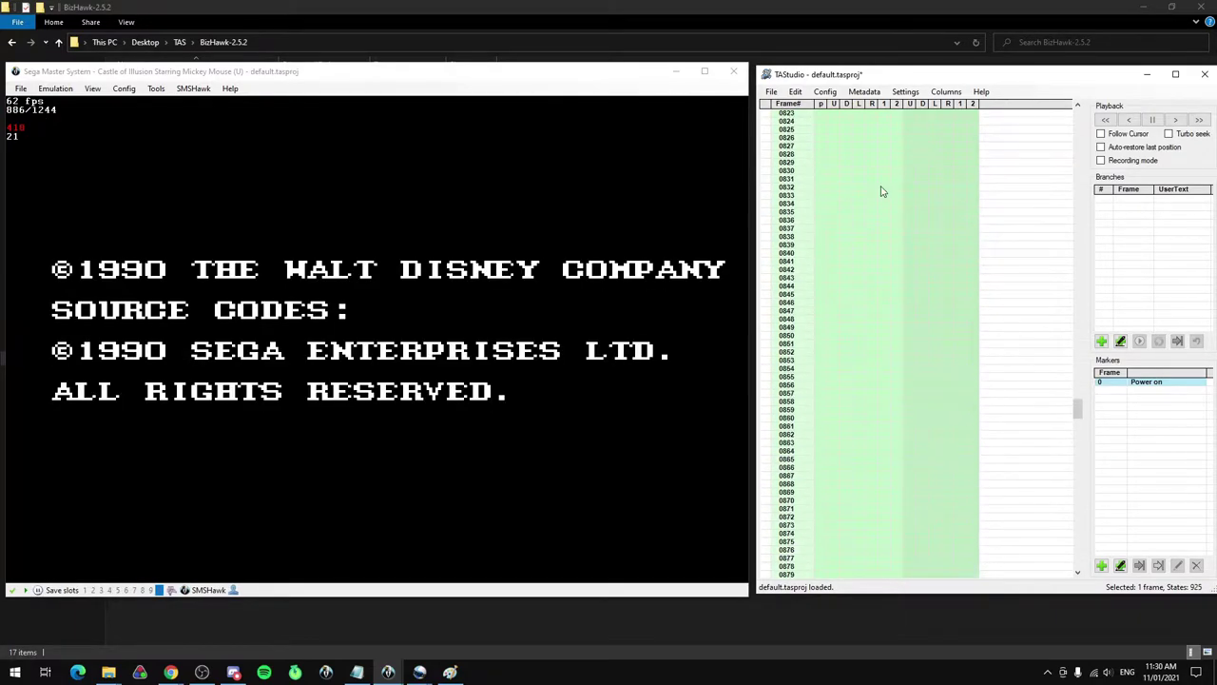
scroll(882, 191, up, 3)
click(881, 189)
key(f)
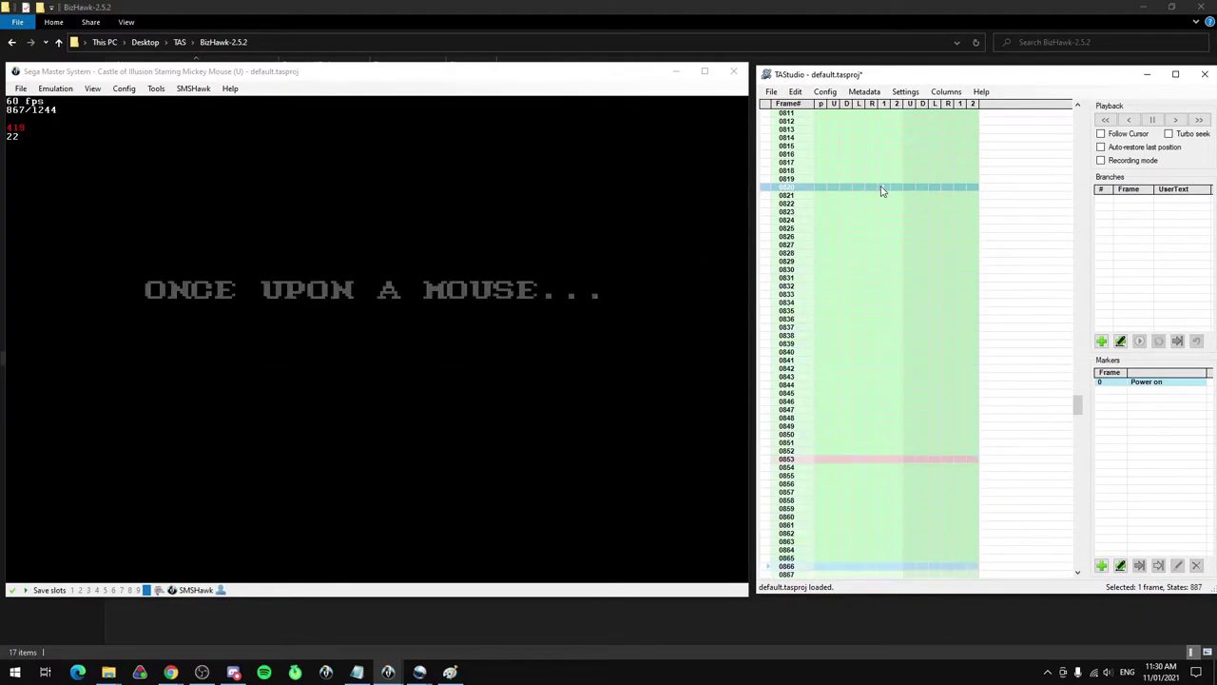
scroll(882, 192, up, 4)
click(882, 188)
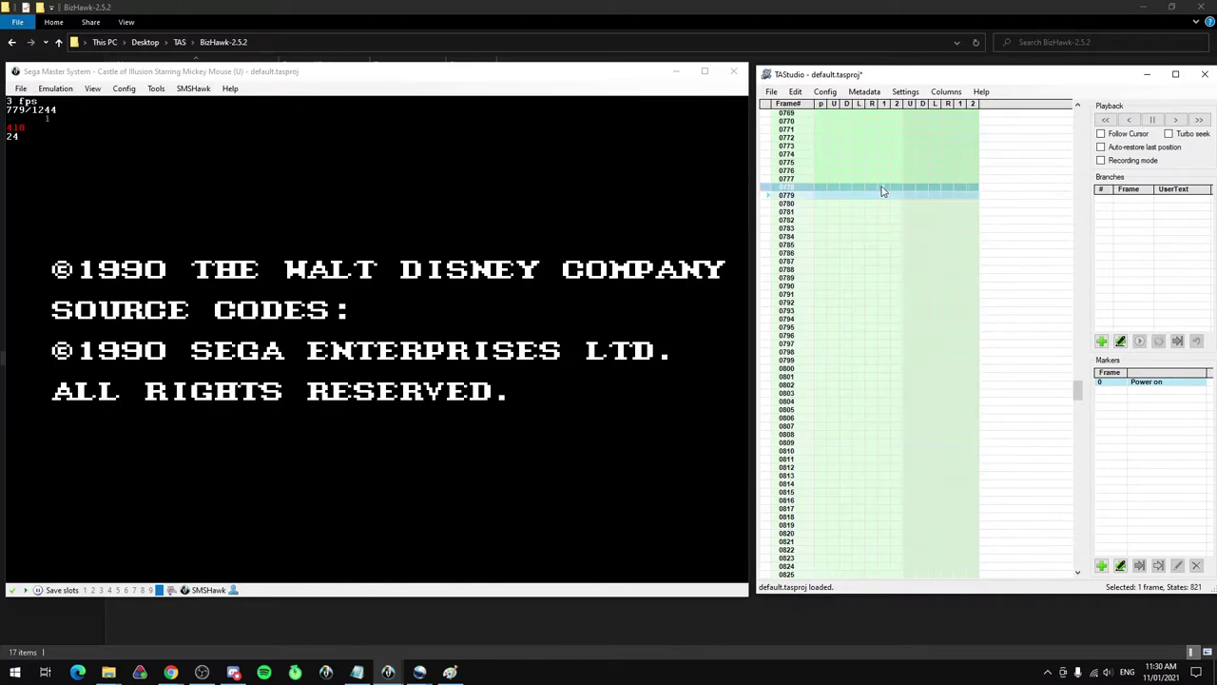
Try a player 1 button 1 input at frame 670 and play the movie through to the end of the copyright screen
scroll(881, 192, up, 4)
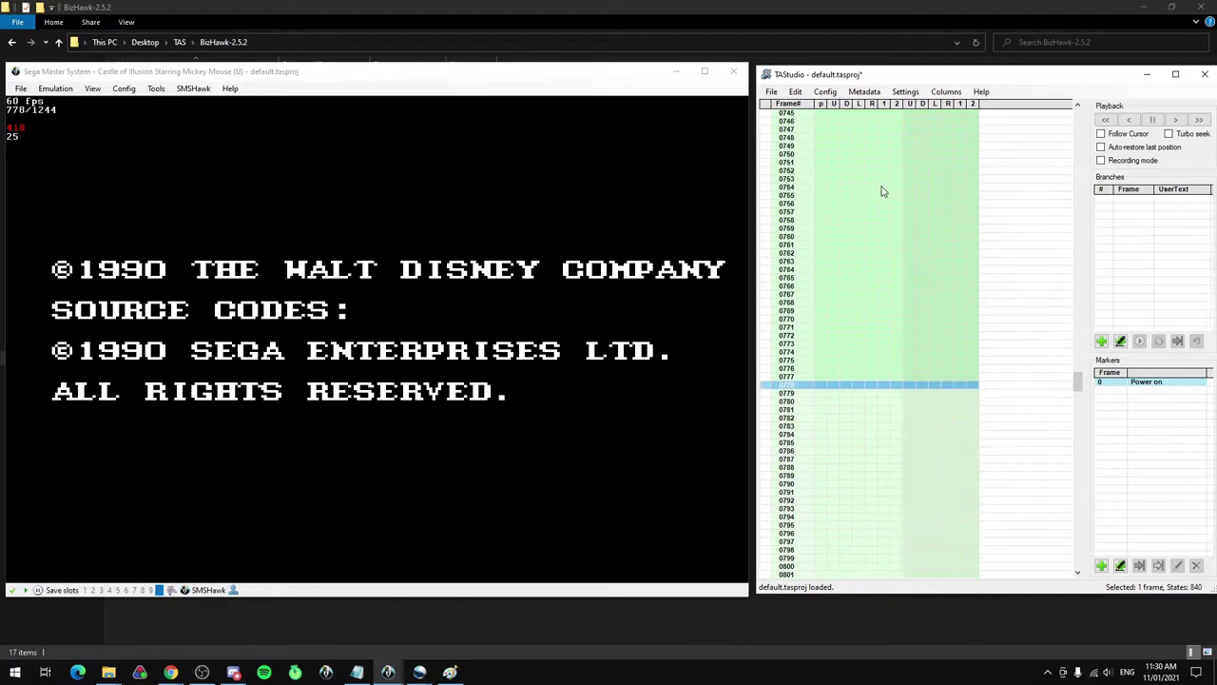
scroll(882, 191, up, 5)
click(882, 189)
key(f)
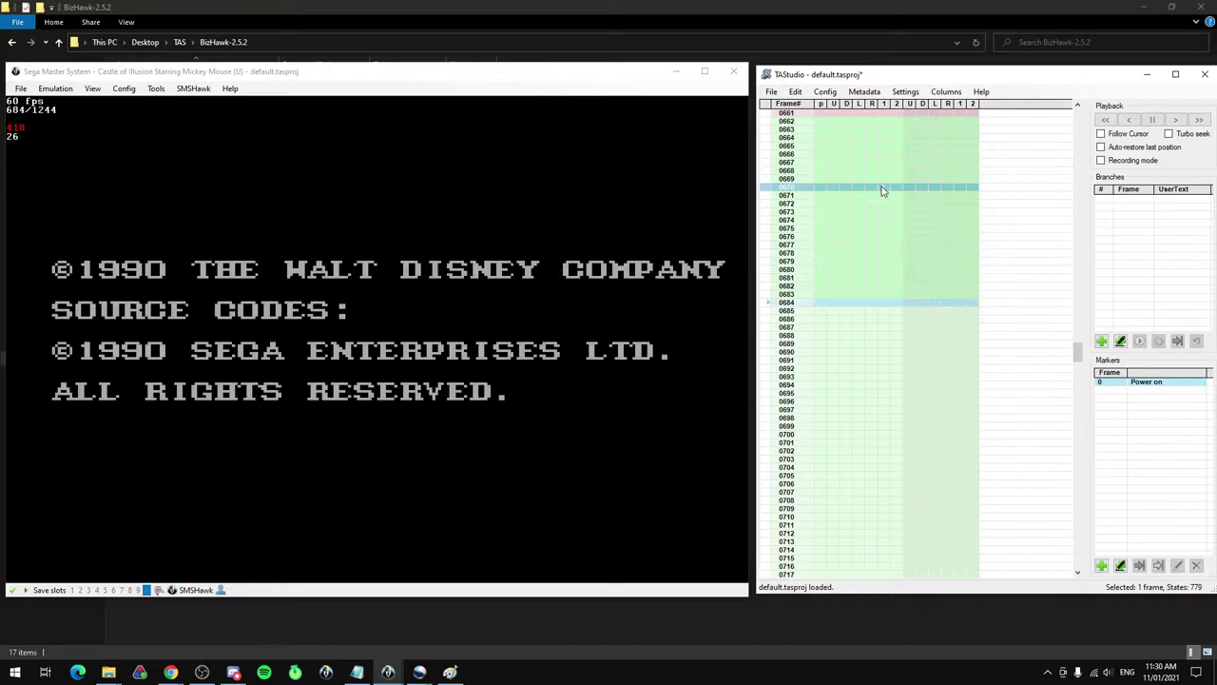
scroll(881, 191, down, 4)
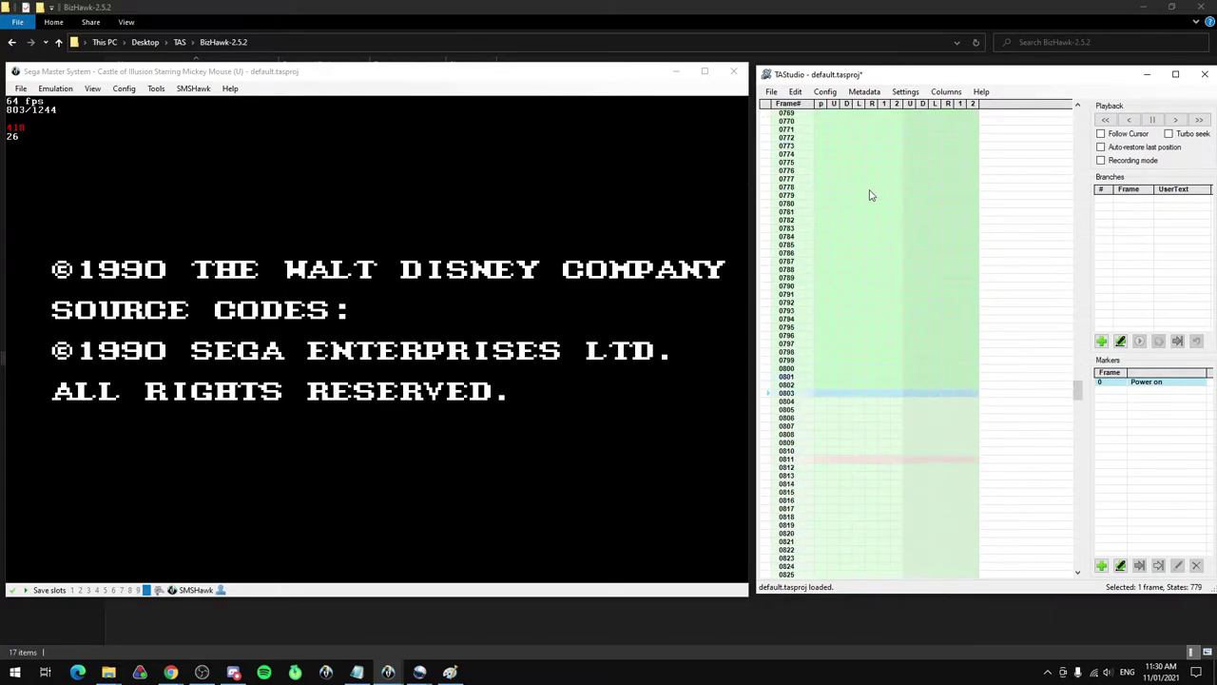
scroll(869, 209, up, 2)
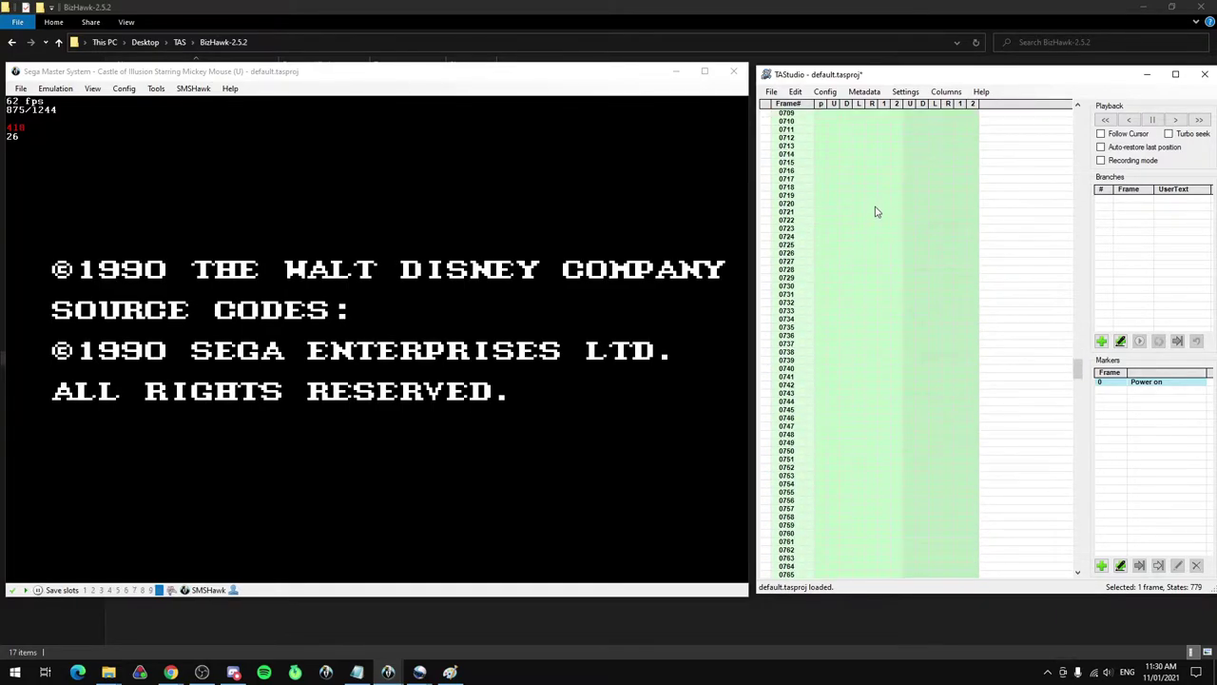
scroll(873, 228, down, 6)
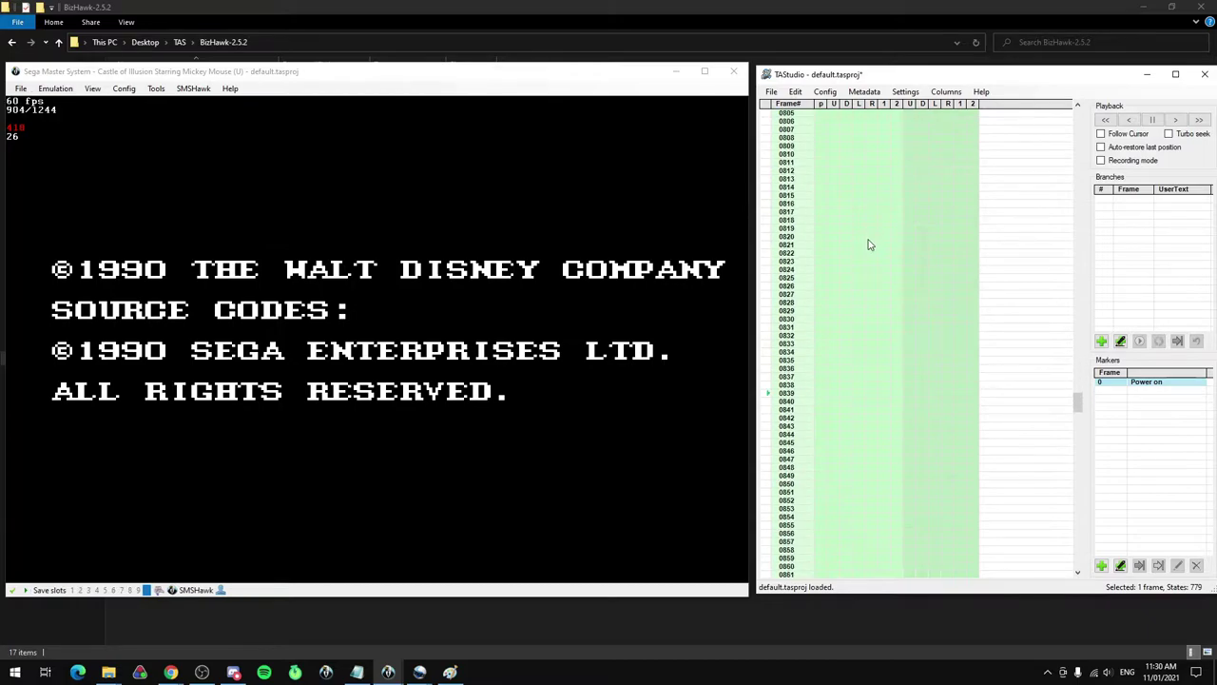
scroll(883, 289, down, 20)
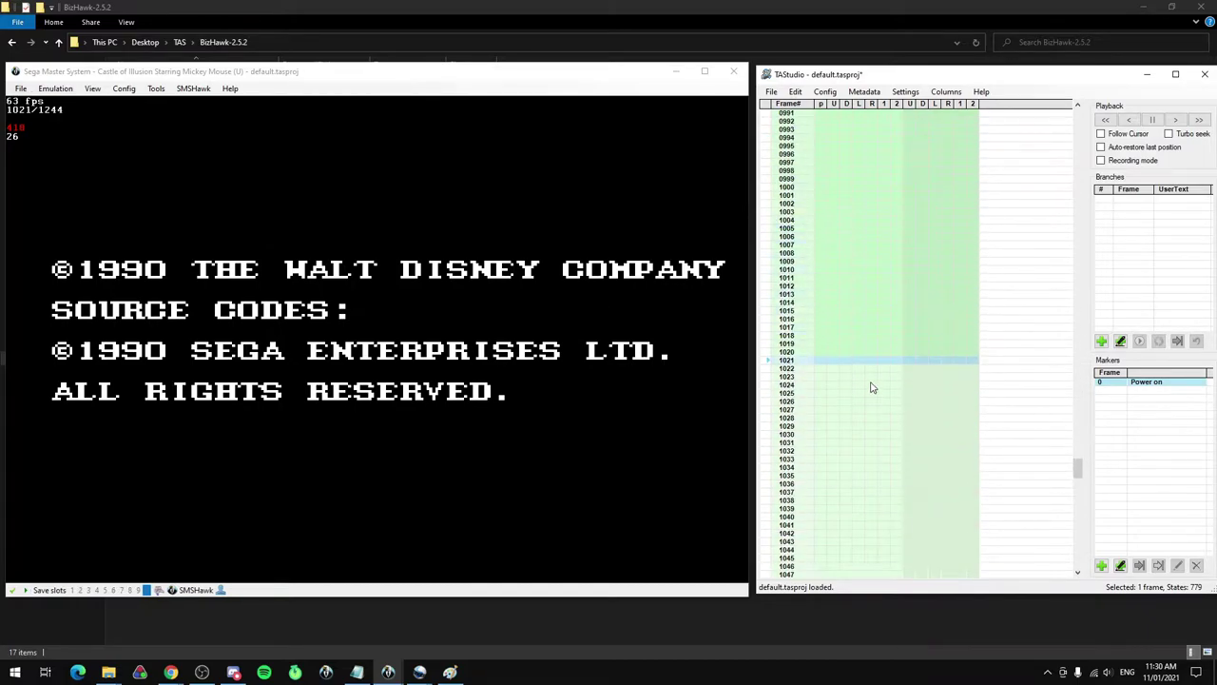
scroll(875, 375, down, 5)
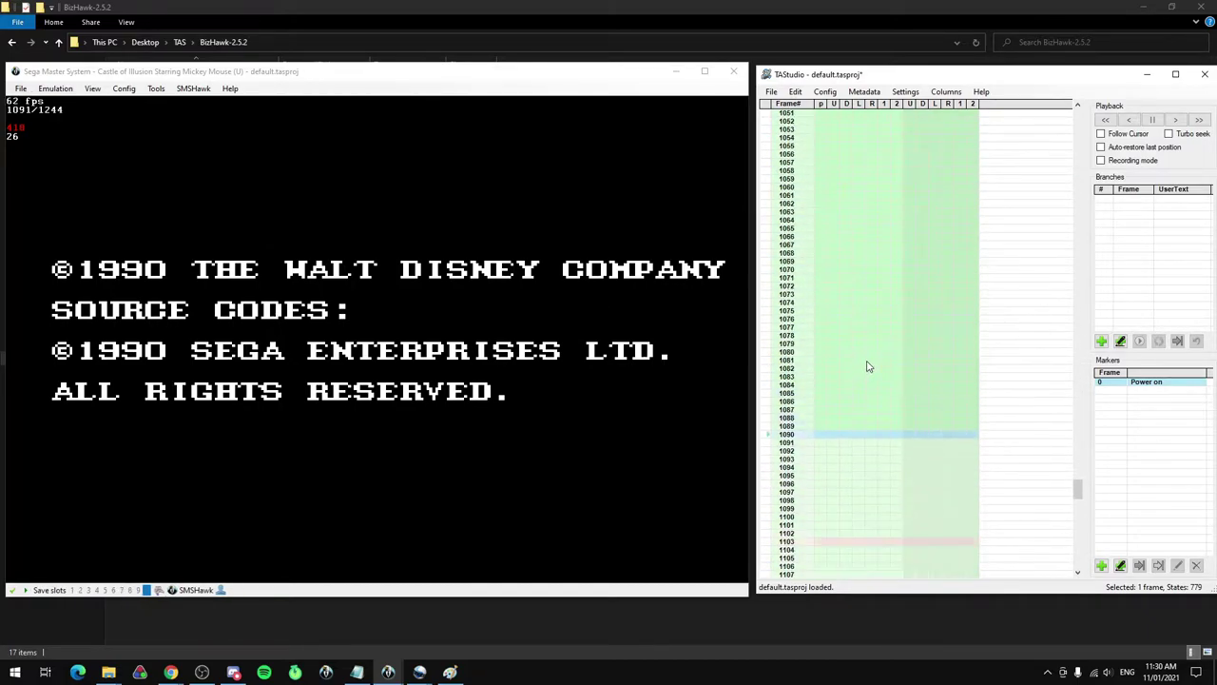
scroll(870, 364, down, 6)
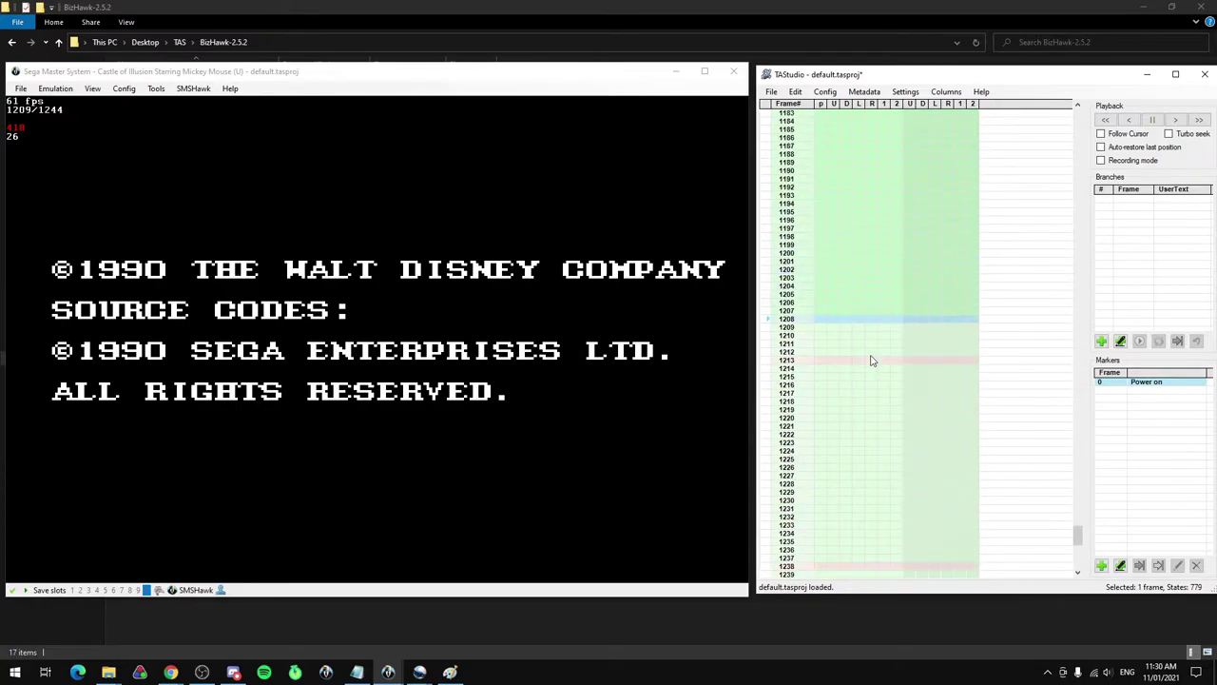
scroll(872, 362, up, 2)
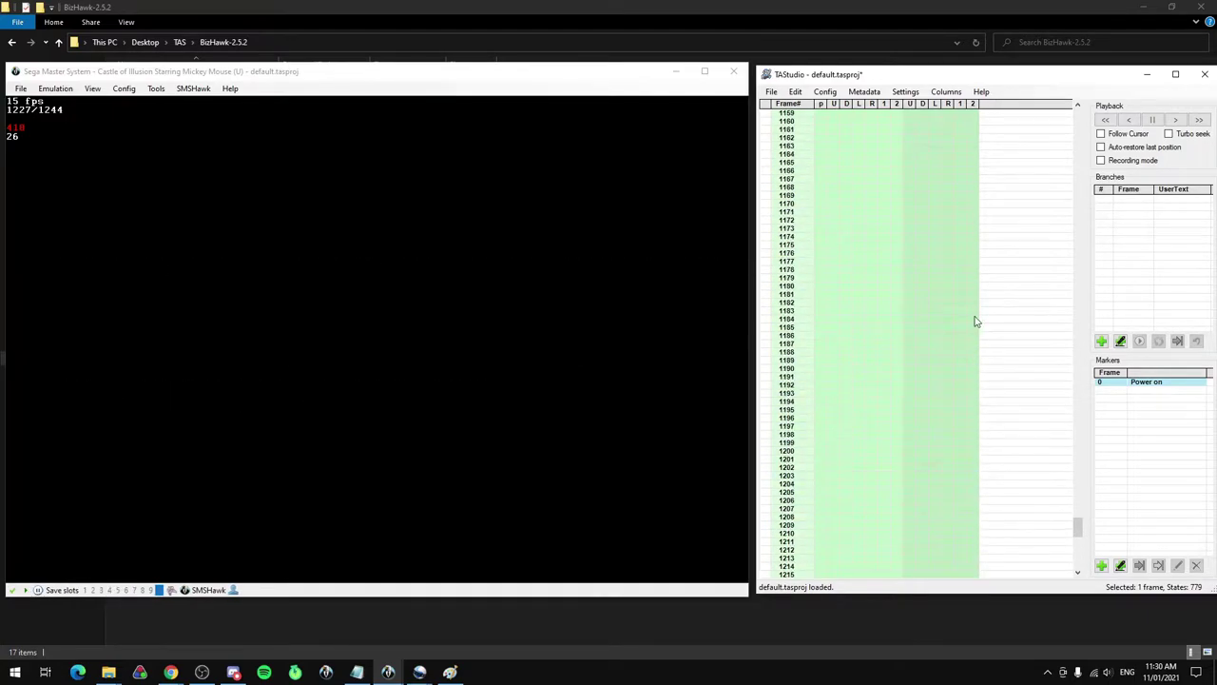
Return to frame 670, remove its button 1 input, and test inputs between frames 669 and 686
drag(1081, 528, 1051, 351)
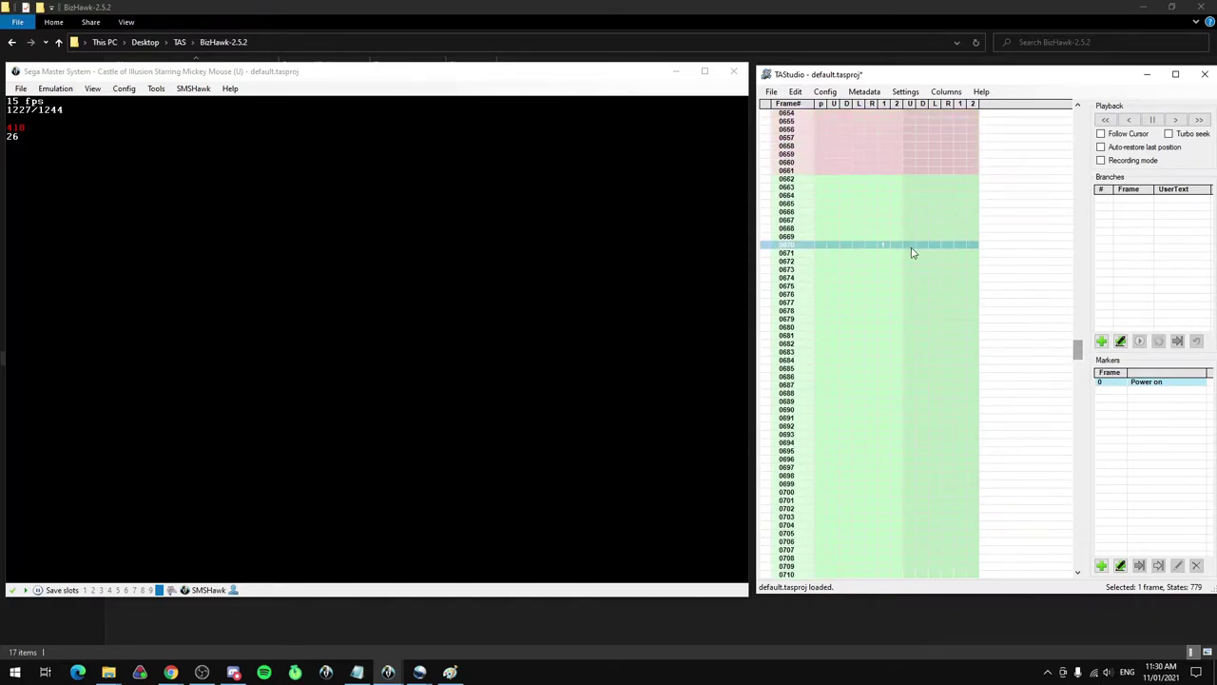
click(882, 239)
click(883, 239)
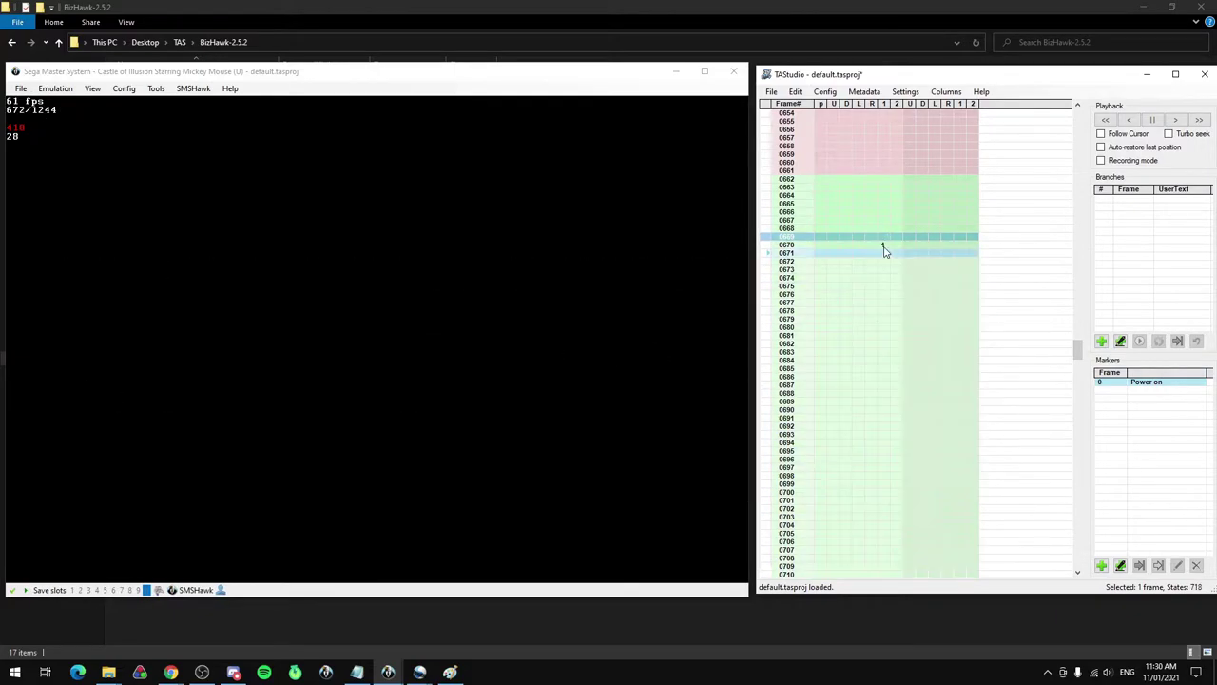
click(884, 301)
click(871, 379)
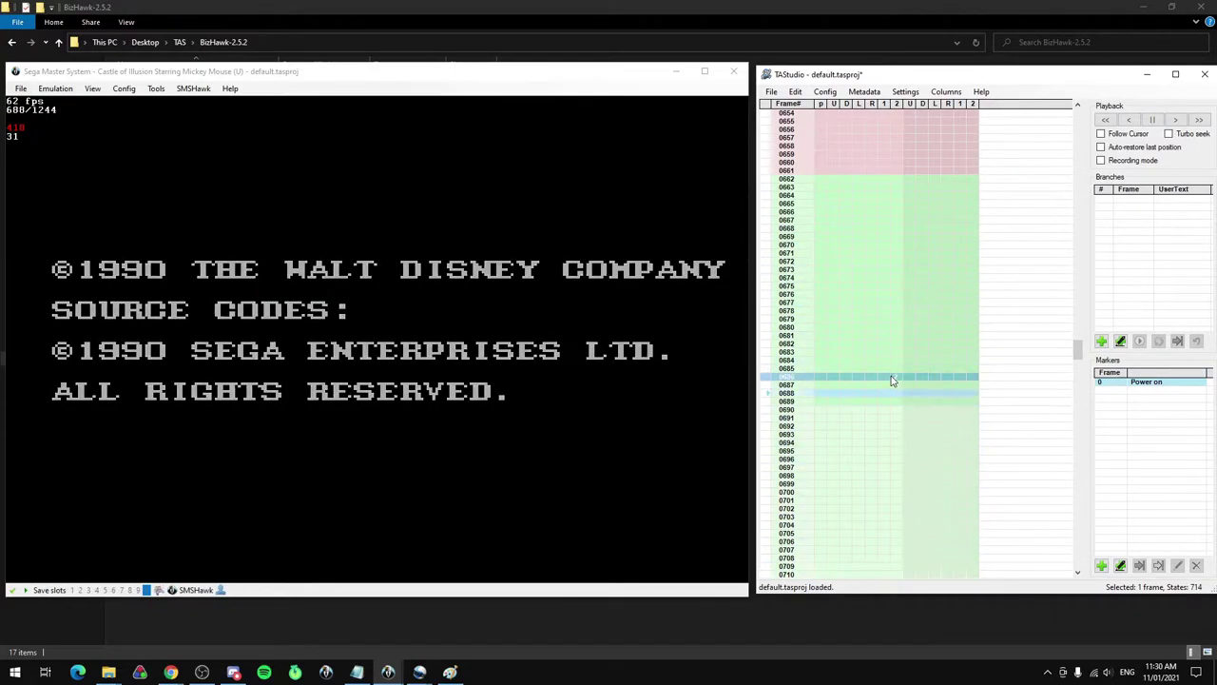
click(882, 378)
click(883, 378)
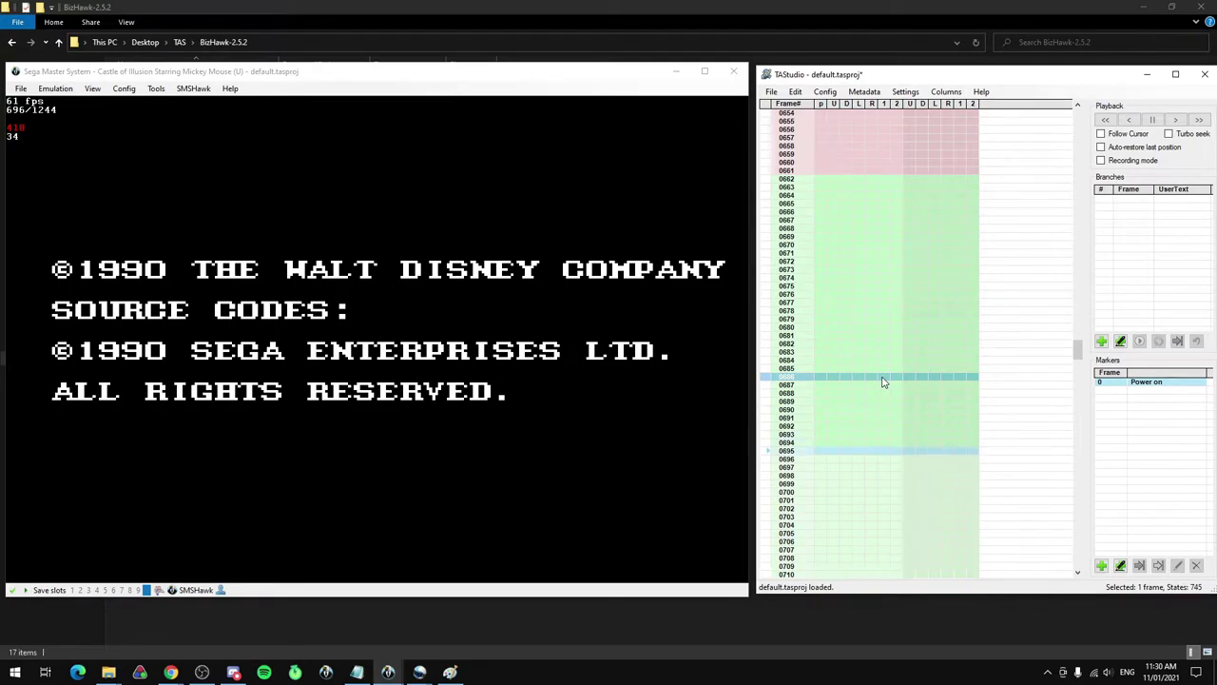
Find the earliest working skip input by testing player 1 button 1 at frames 698, 692 and 693, and set it at frame 694
scroll(883, 378, down, 2)
click(881, 378)
scroll(881, 382, down, 8)
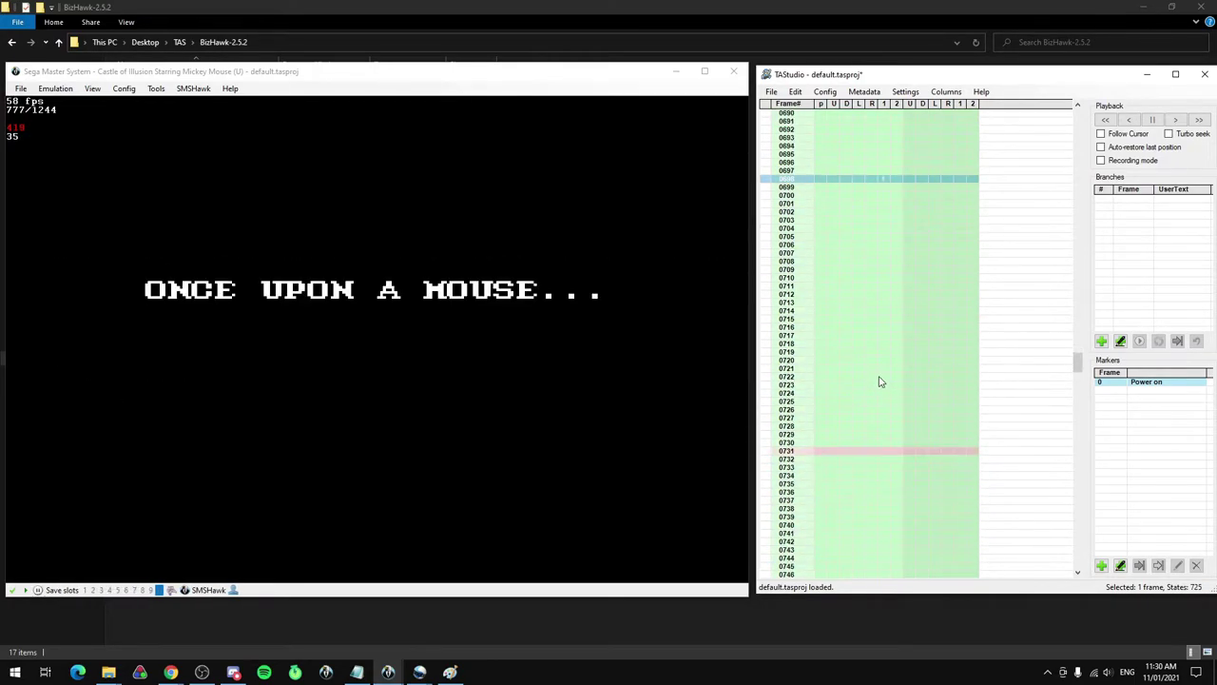
click(884, 131)
click(885, 138)
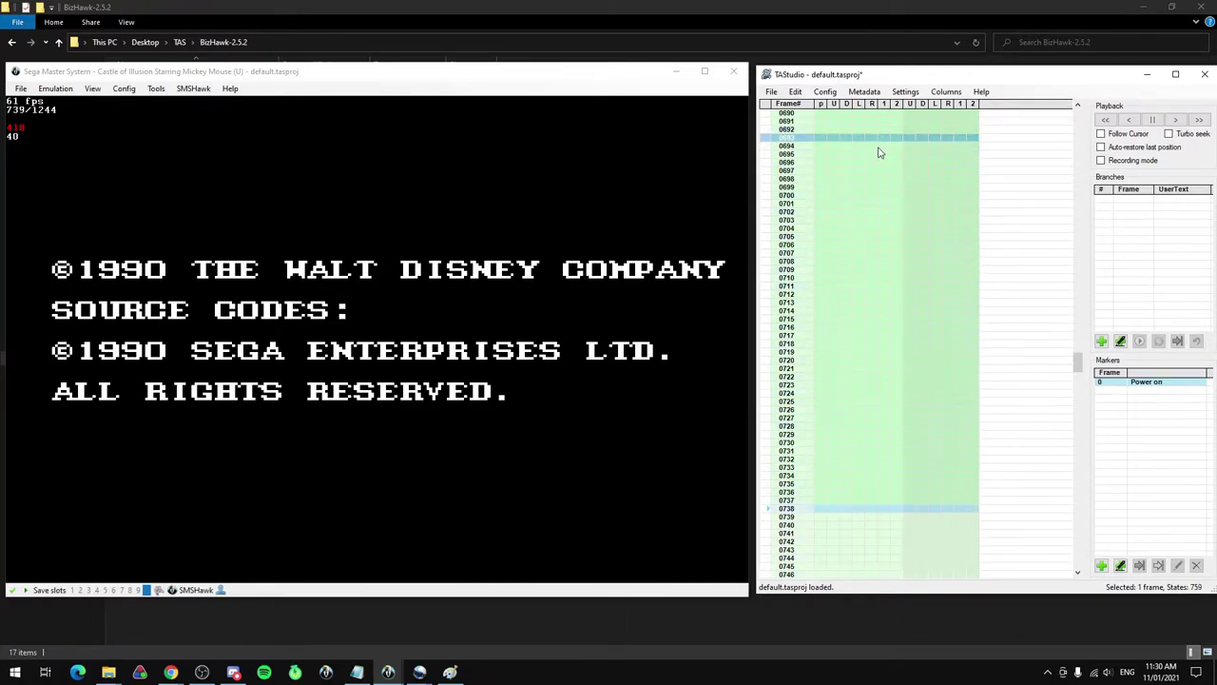
click(880, 147)
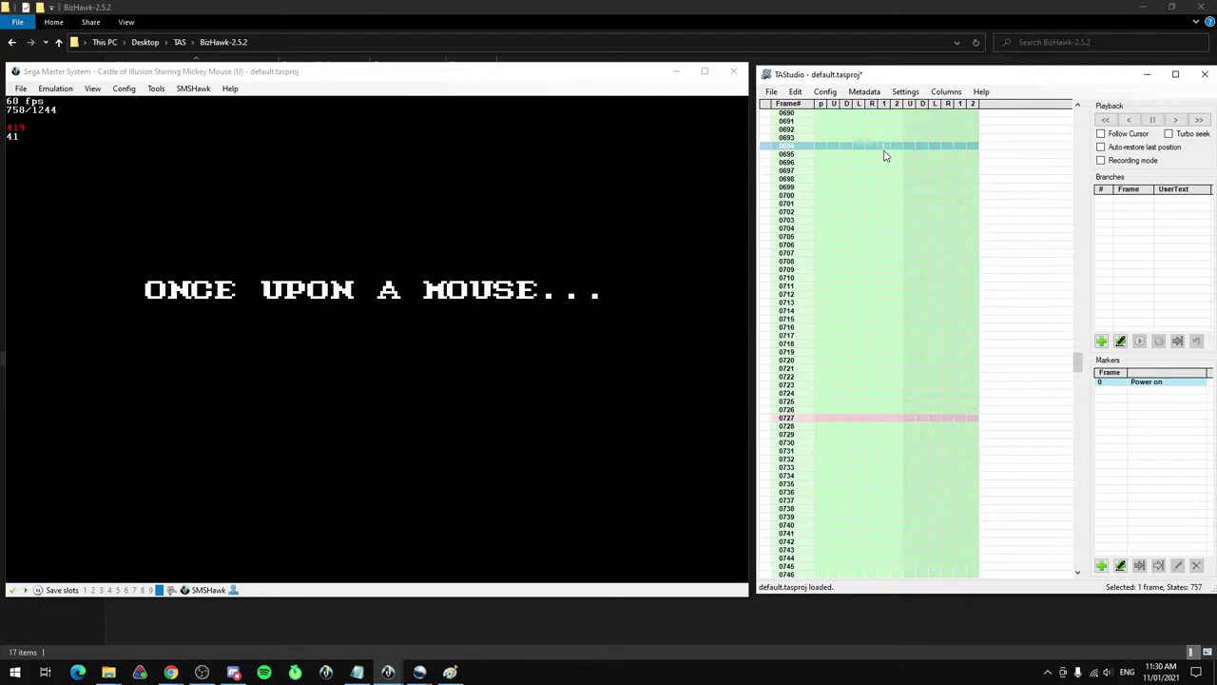
Locate and mark the first black frame, 713, with a player 2 Up input, and clear the button 1 input at frame 694
click(773, 410)
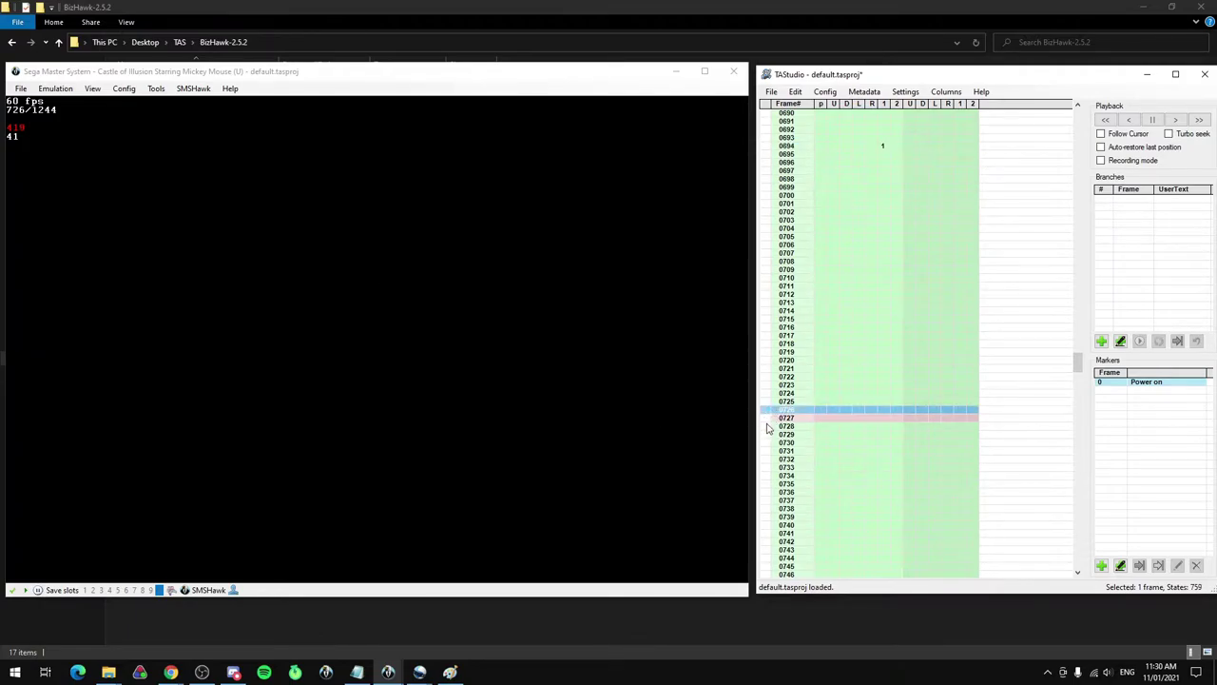
click(772, 419)
click(771, 396)
click(772, 311)
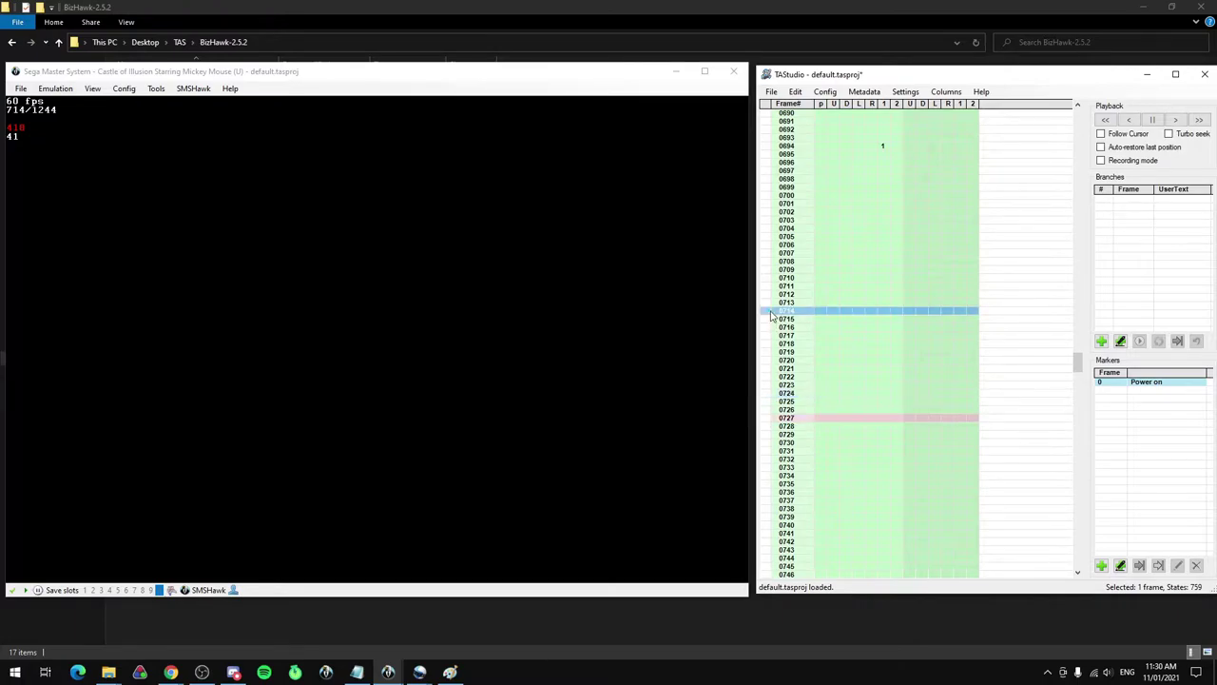
click(768, 296)
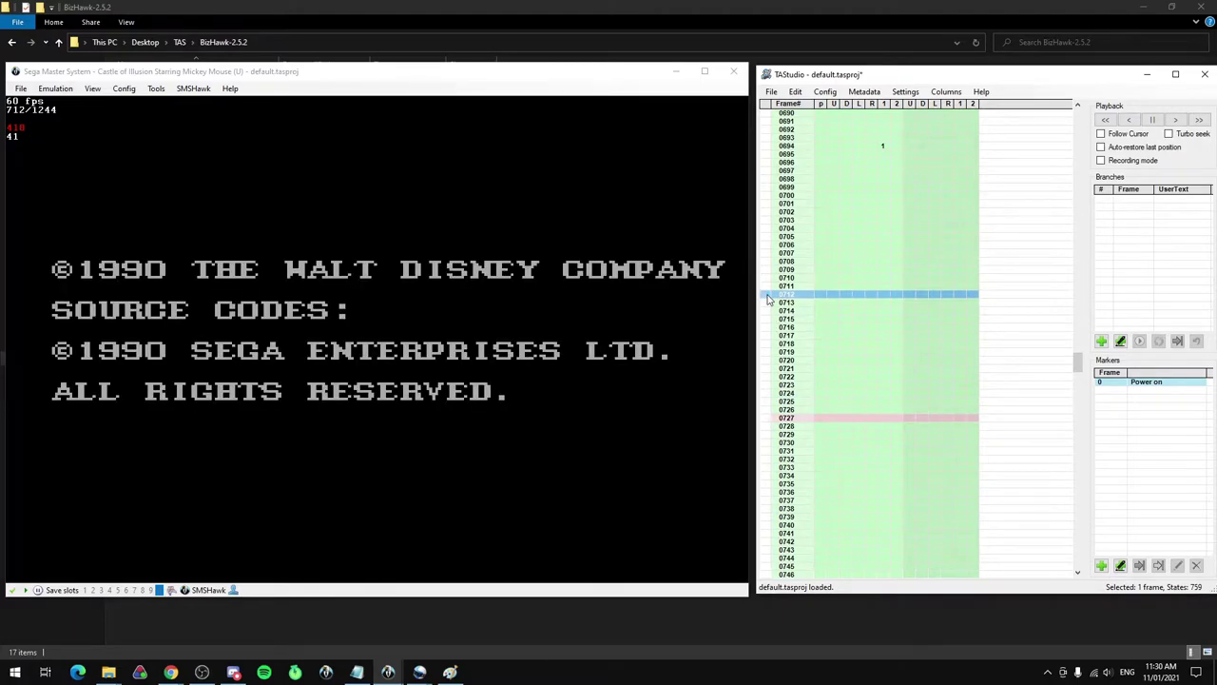
click(771, 304)
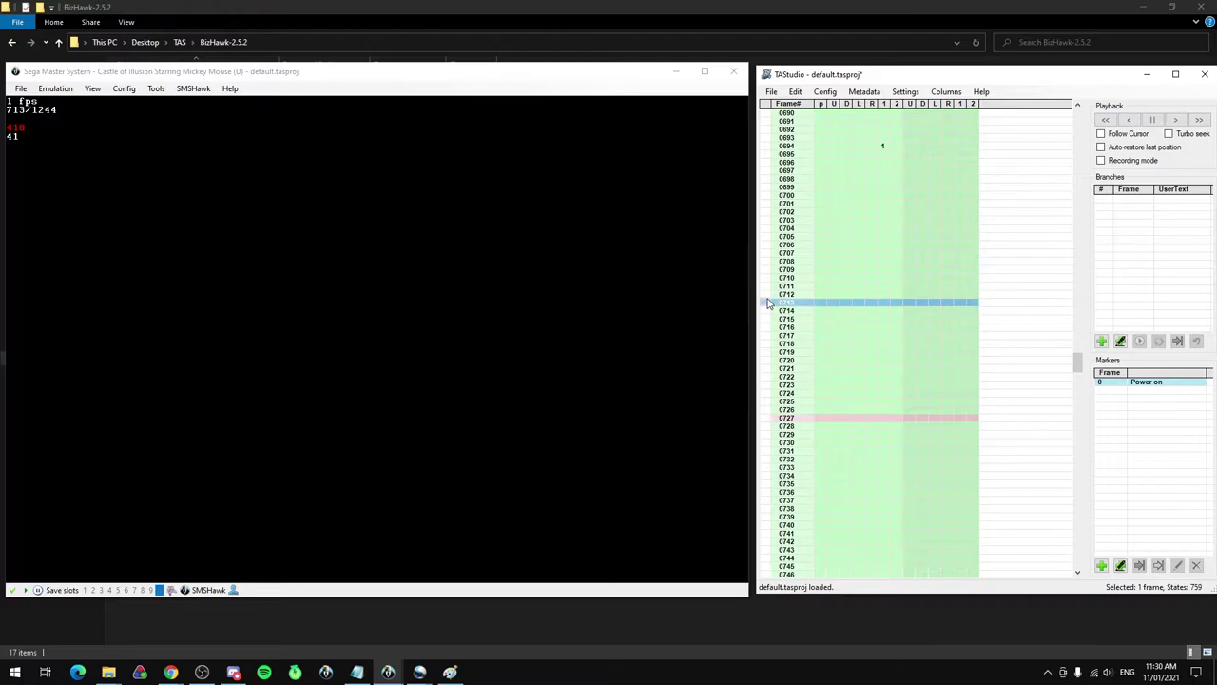
click(766, 297)
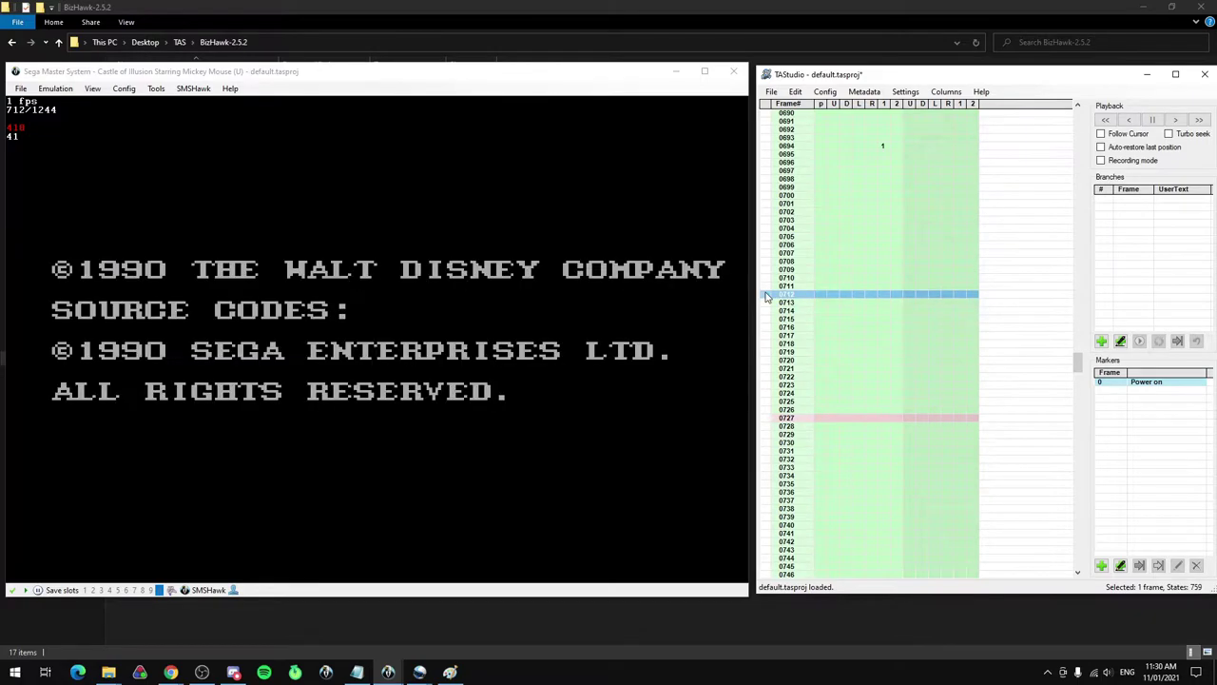
click(908, 304)
click(883, 147)
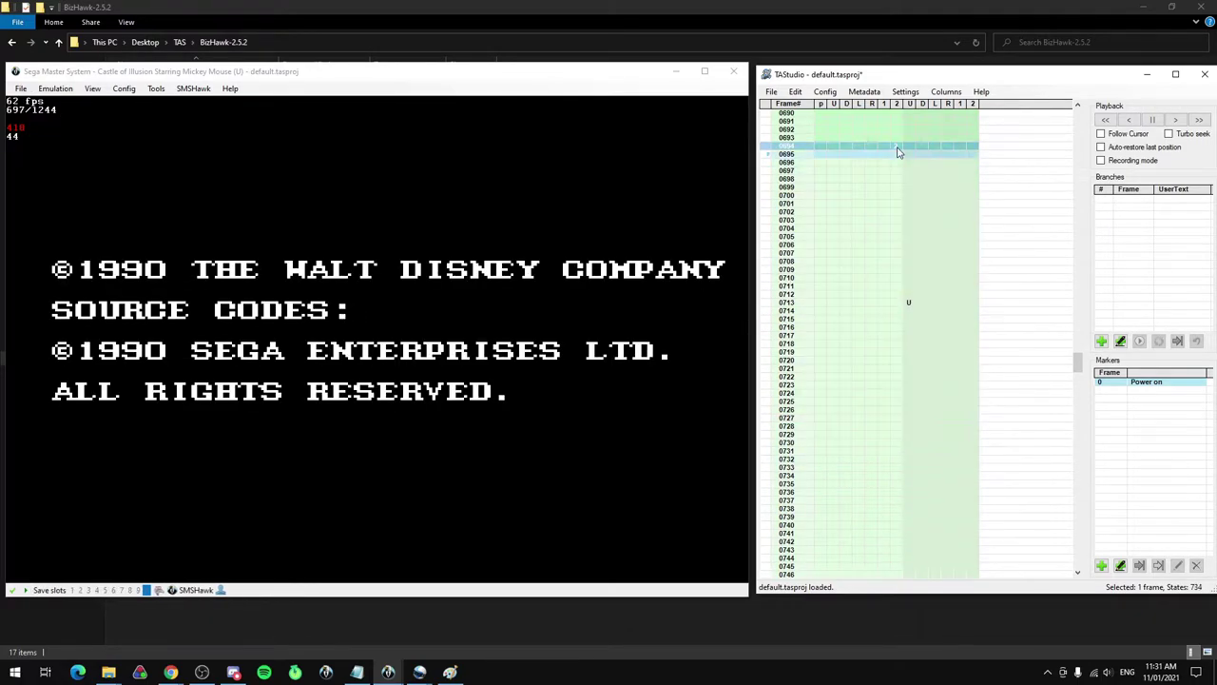
Check frames 713 and 712 with the button 2 input at frame 694, and try player 1 button 2 at frame 693 instead
click(767, 304)
click(763, 295)
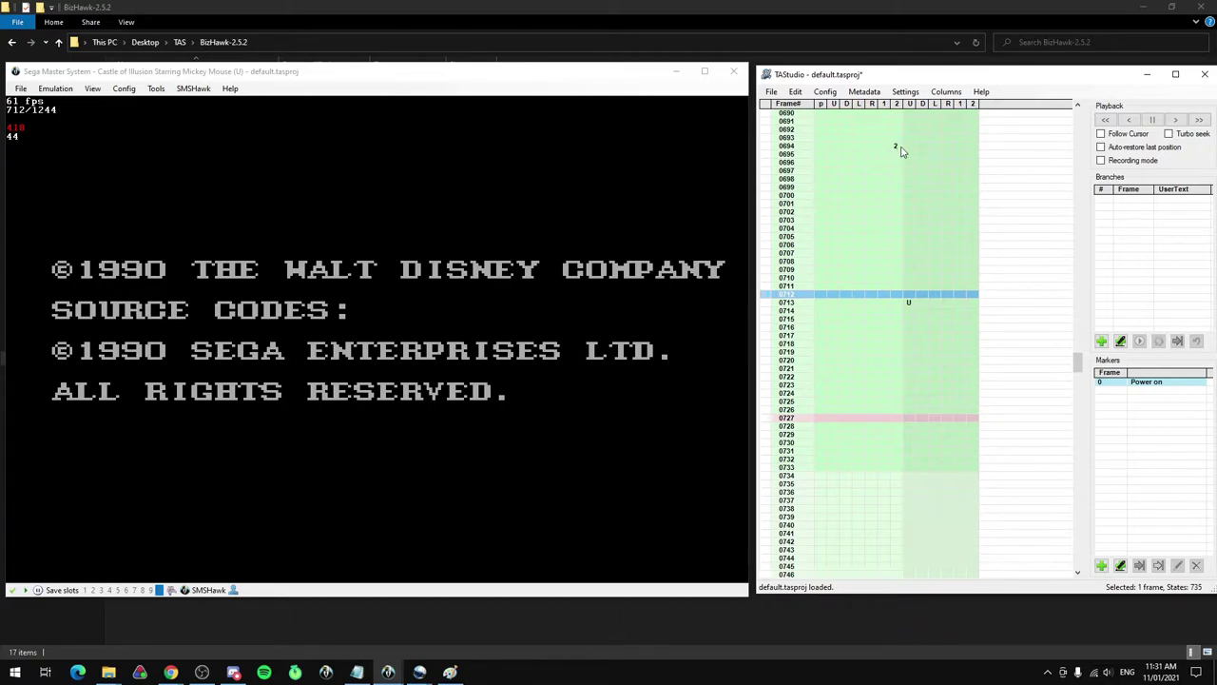
click(900, 146)
click(893, 138)
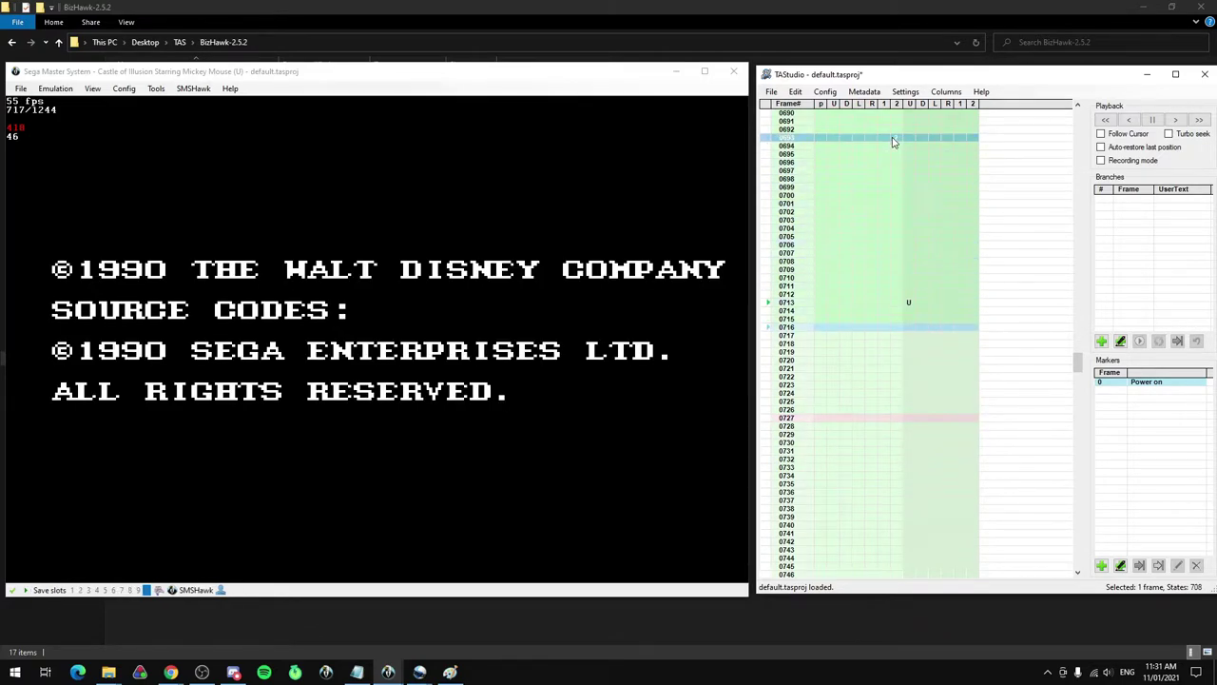
click(893, 139)
Set player 1 button 1 at frame 694 and test an additional button 1 input at frame 696
mouse_move(882, 147)
mouse_down()
mouse_move(889, 132)
mouse_move(884, 150)
mouse_up()
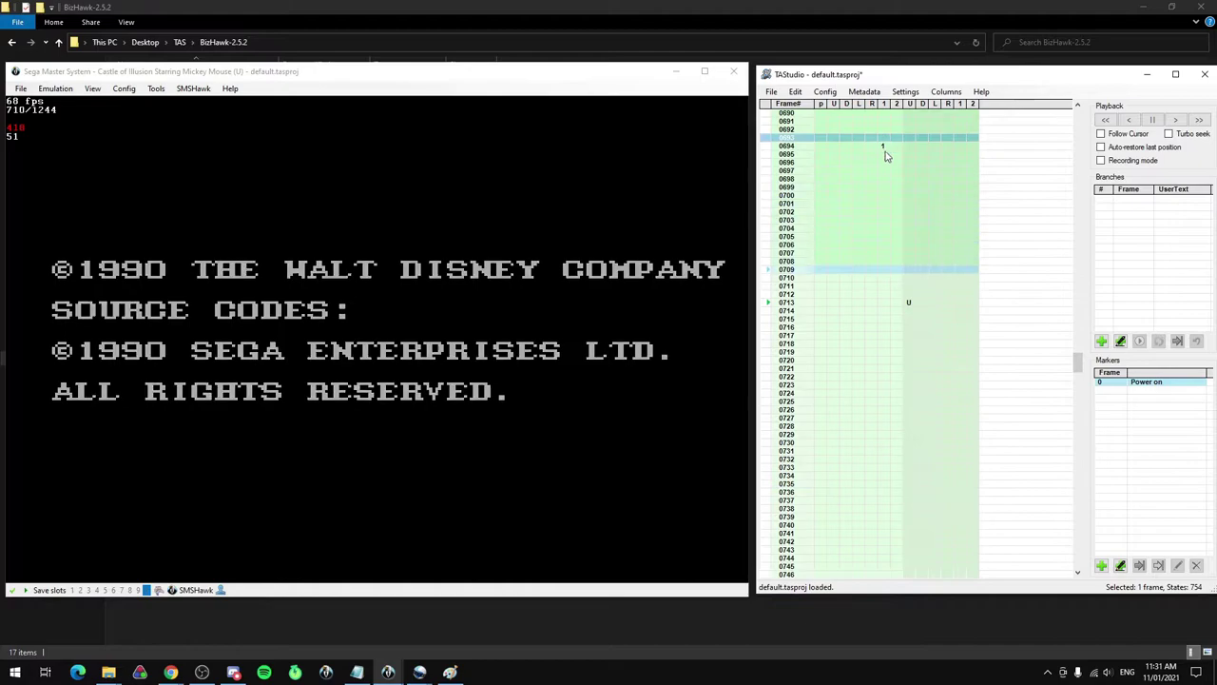
click(886, 162)
click(885, 163)
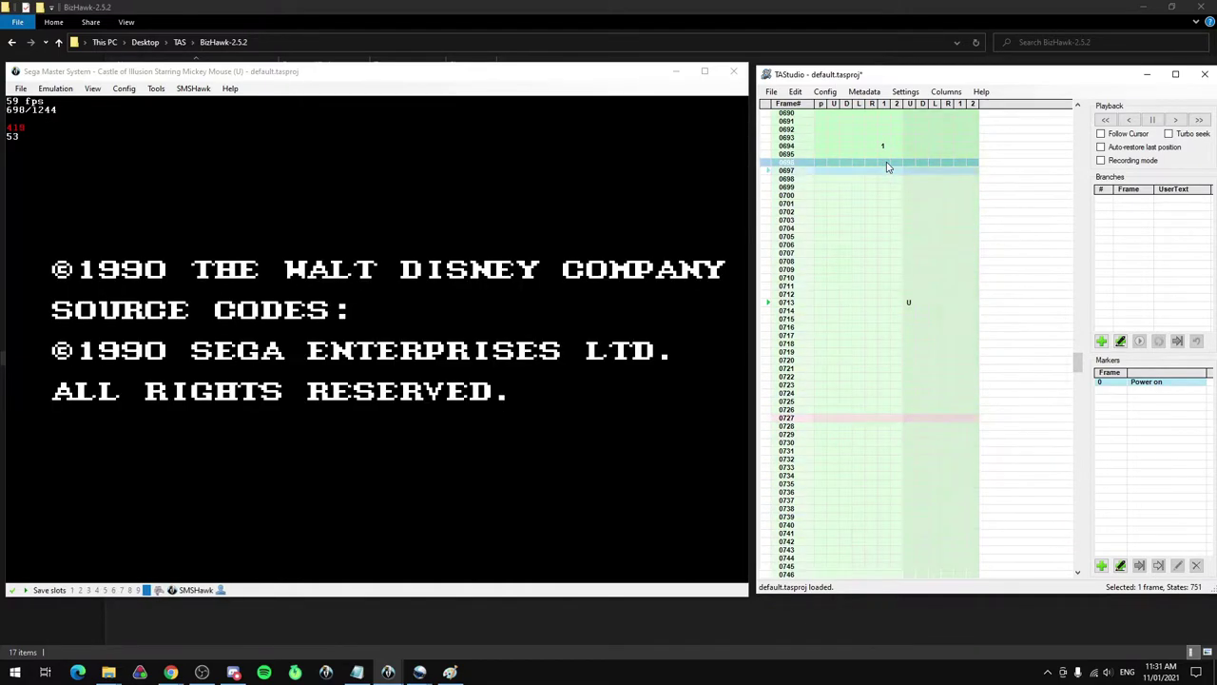
Try p inputs at frames 695 and 697, and clear them again
click(822, 154)
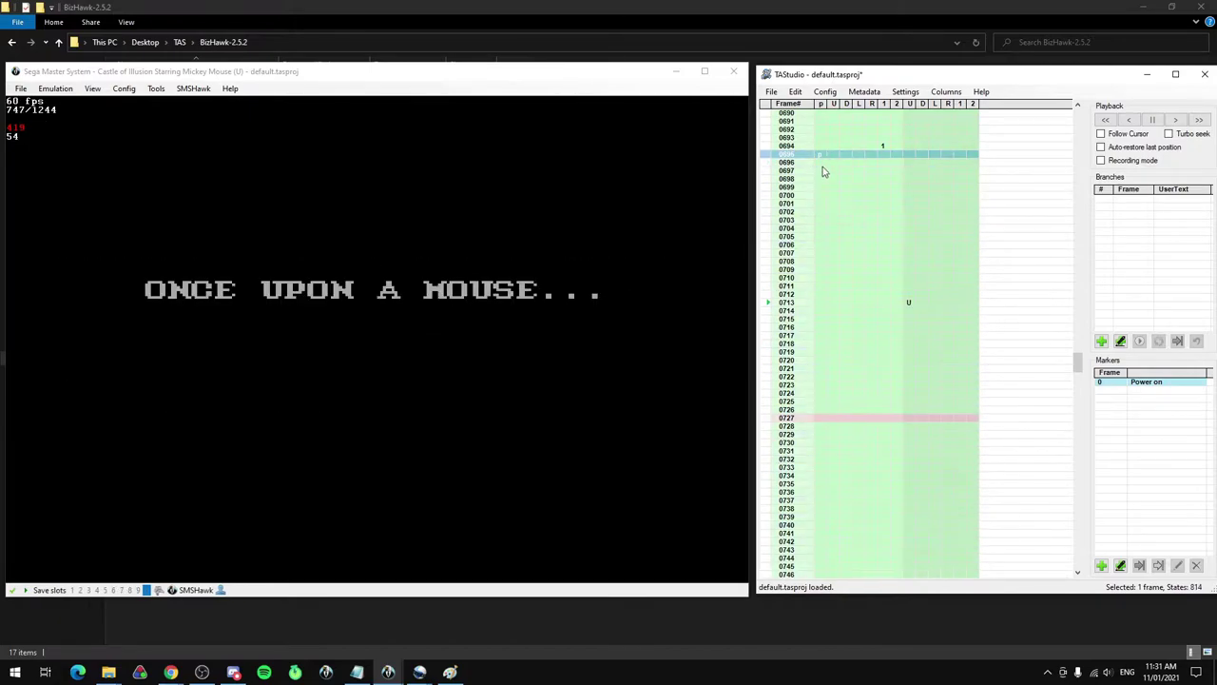
click(817, 172)
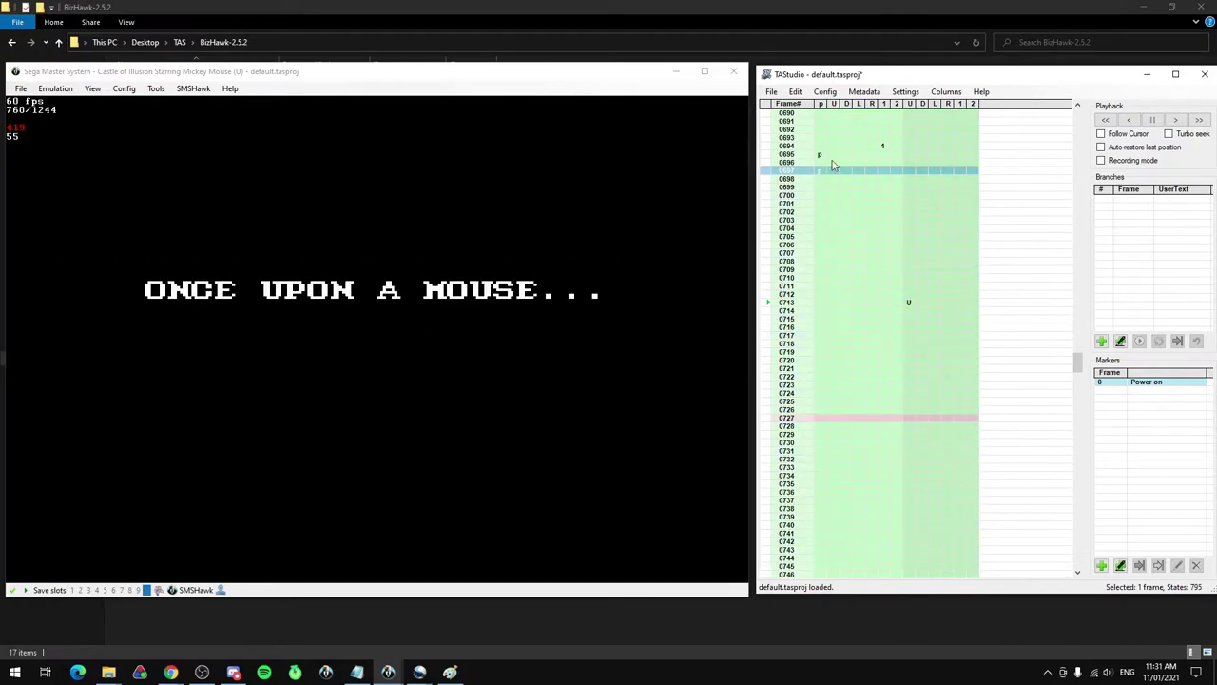
click(820, 154)
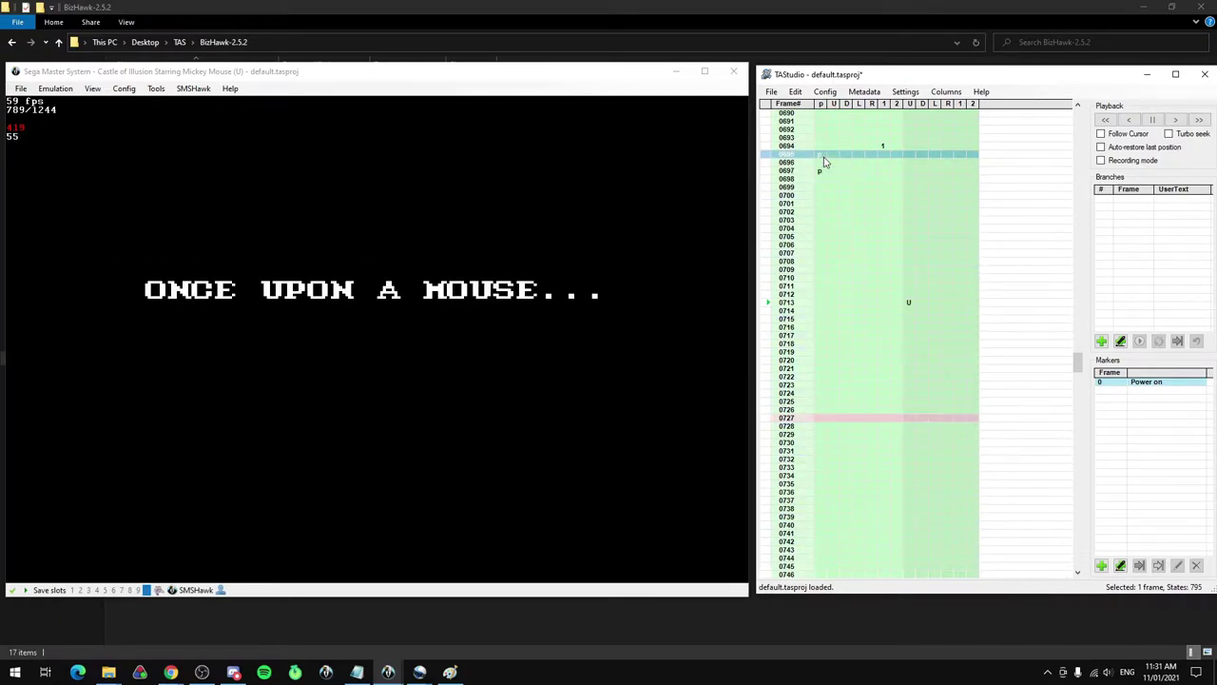
Return to frame 712, clear the player 2 Up input at frame 713 and advance into the black screen
click(770, 296)
click(906, 305)
key(f)
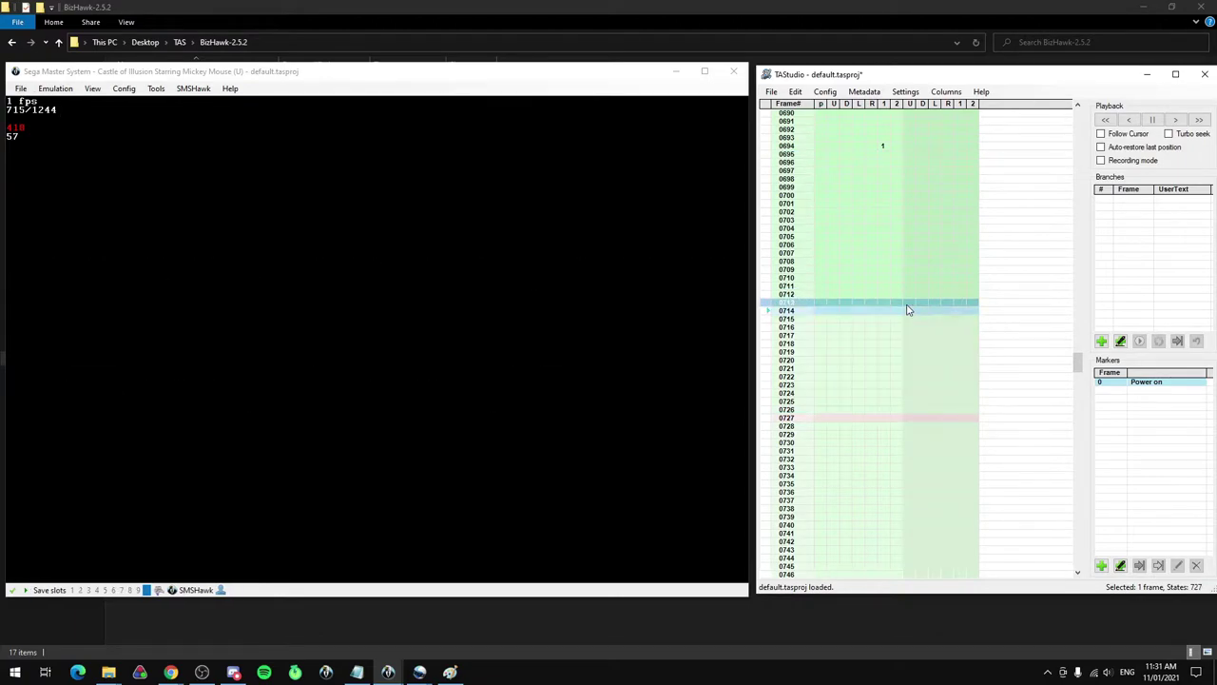
Test player 1 button 1 inputs at frames 740, 752 and 764 to skip the "Once upon a mouse..." screen
scroll(906, 305, down, 6)
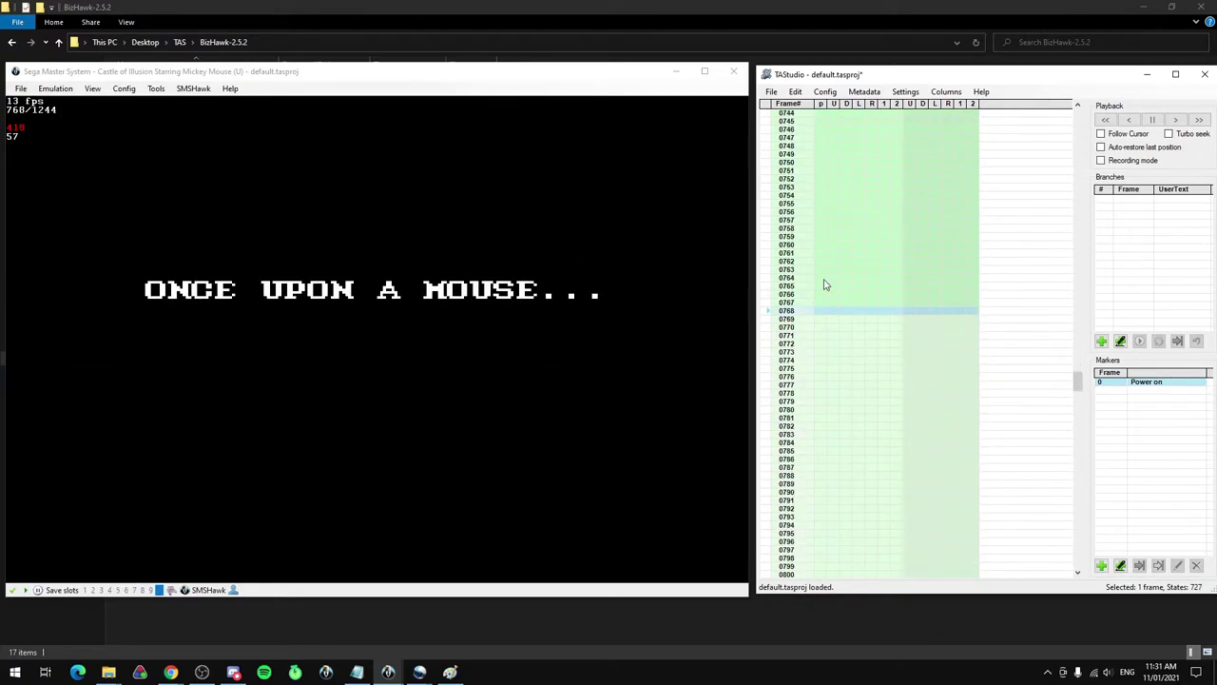
click(882, 229)
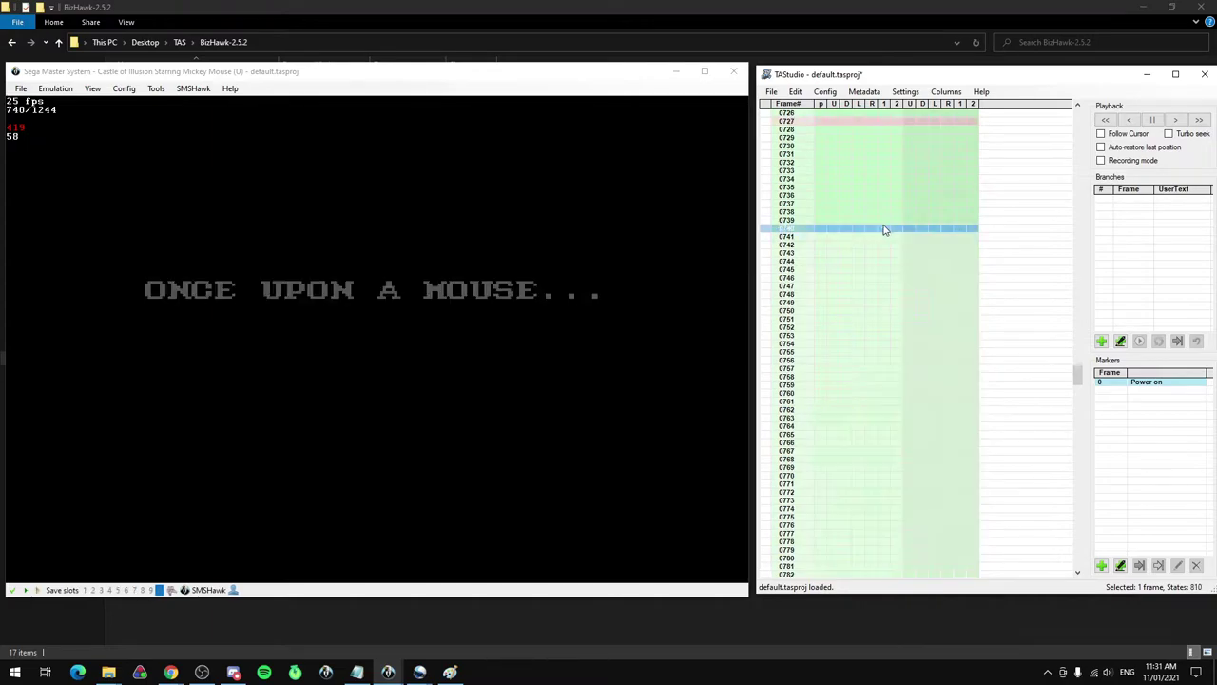
scroll(884, 230, down, 2)
click(883, 230)
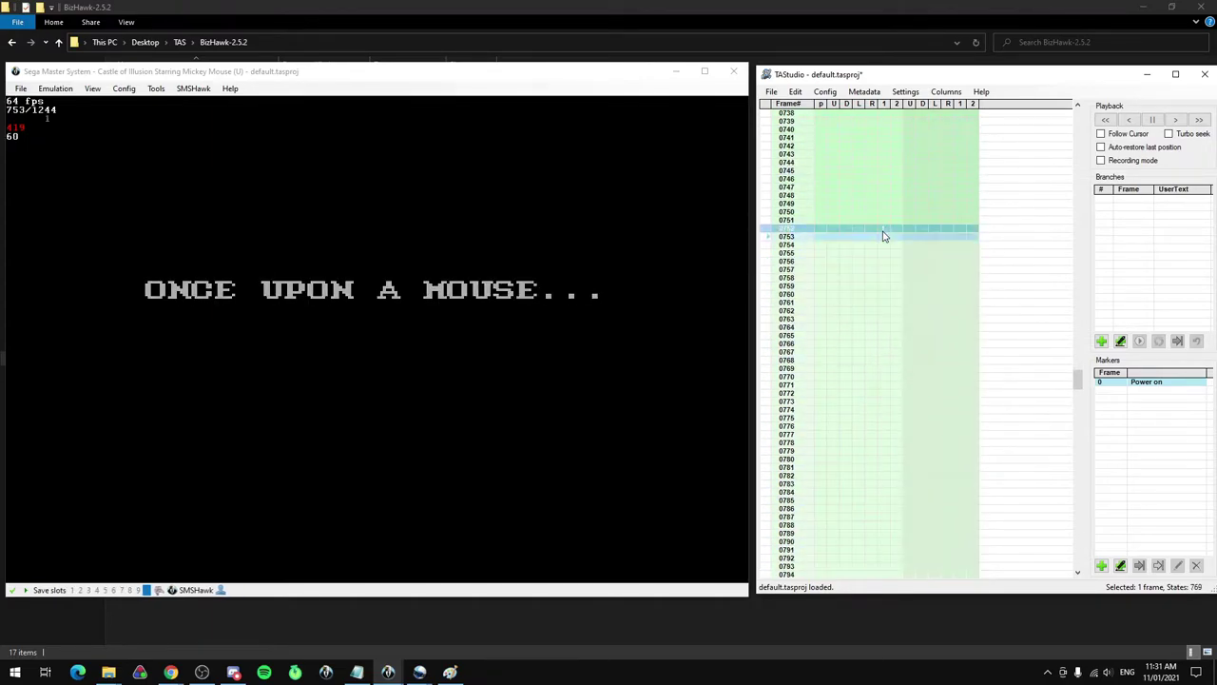
click(882, 230)
scroll(883, 231, down, 2)
click(883, 233)
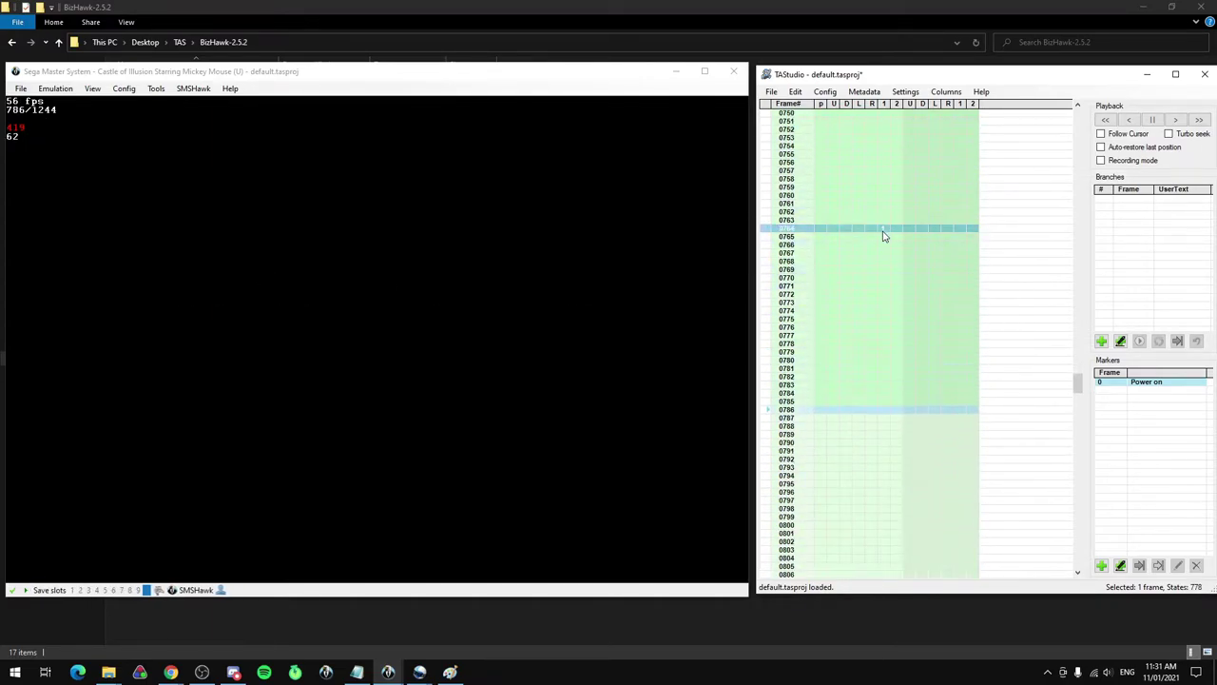
Narrow down the earliest skip by testing player 1 button 1 at frames 758 and 759, and leave it only at frame 760
click(879, 179)
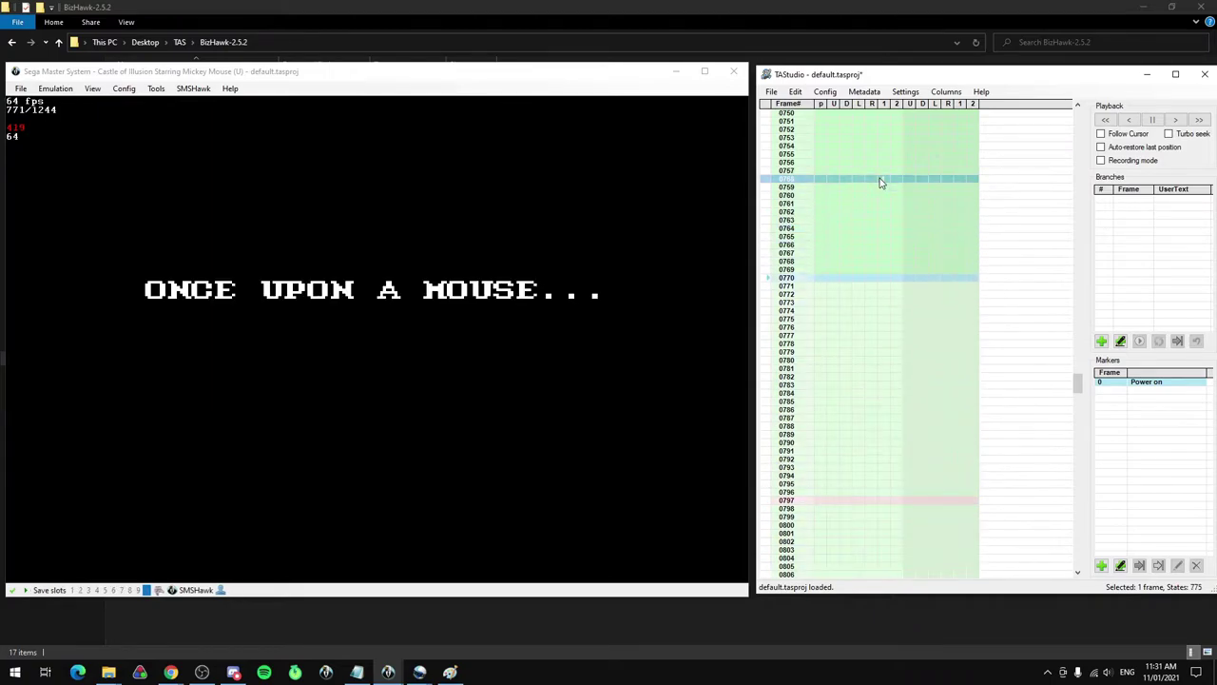
click(885, 188)
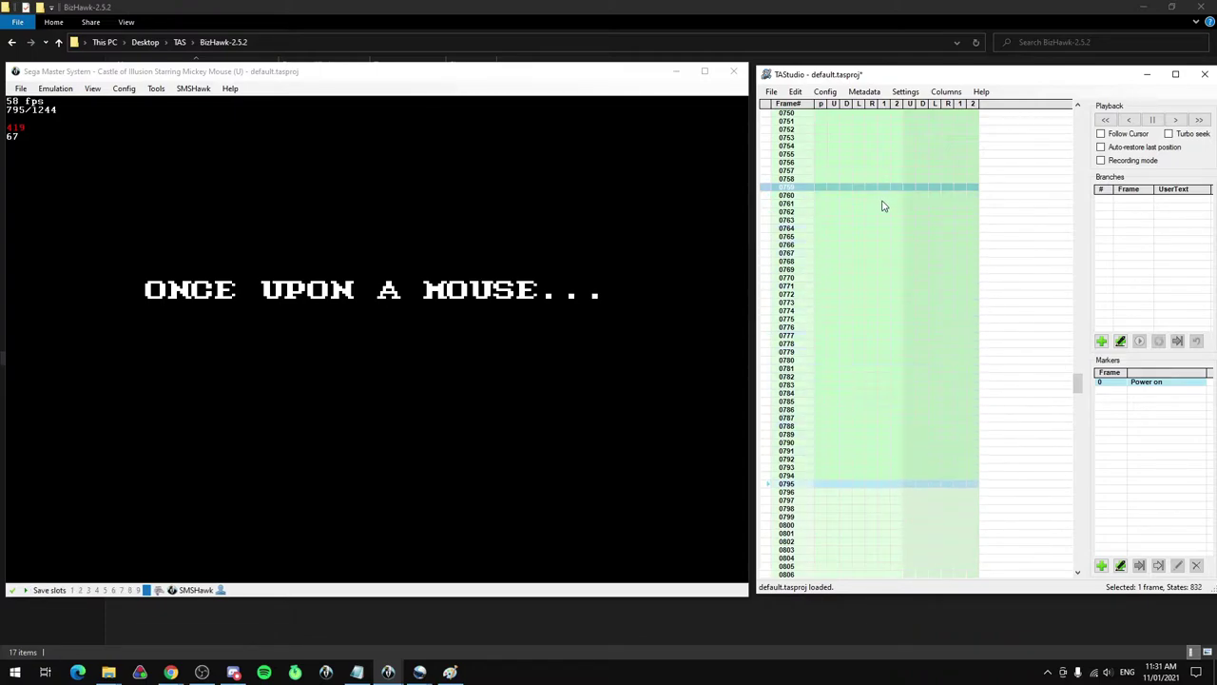
click(884, 197)
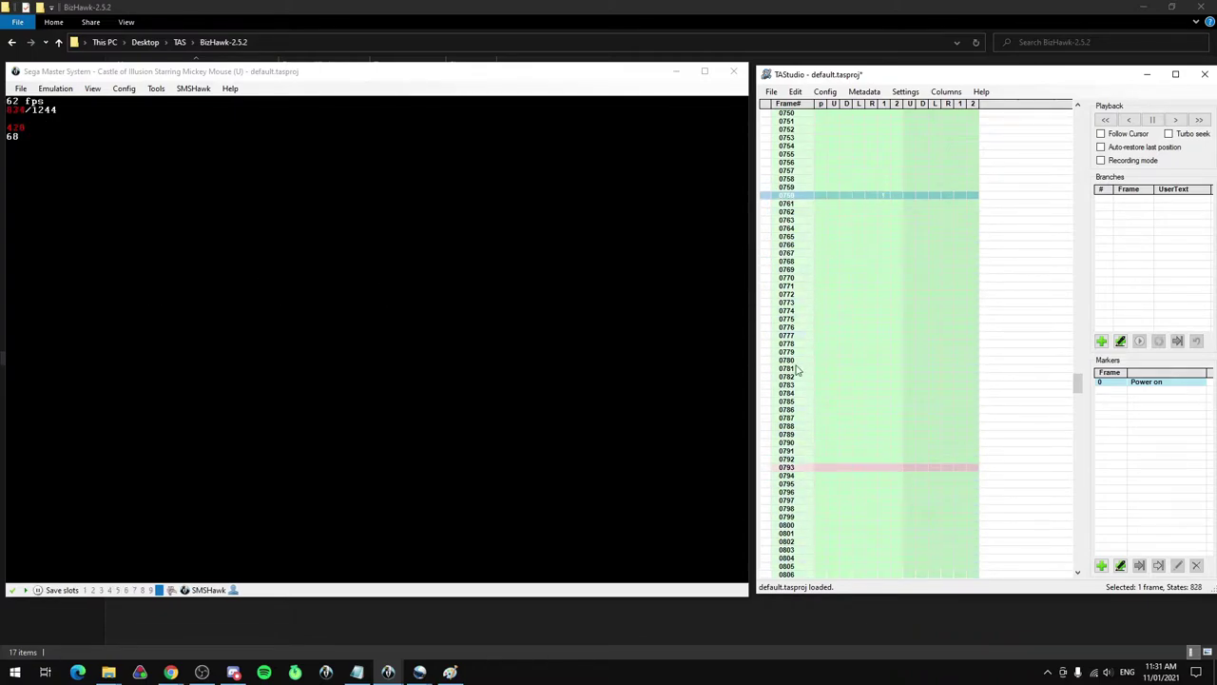
click(882, 187)
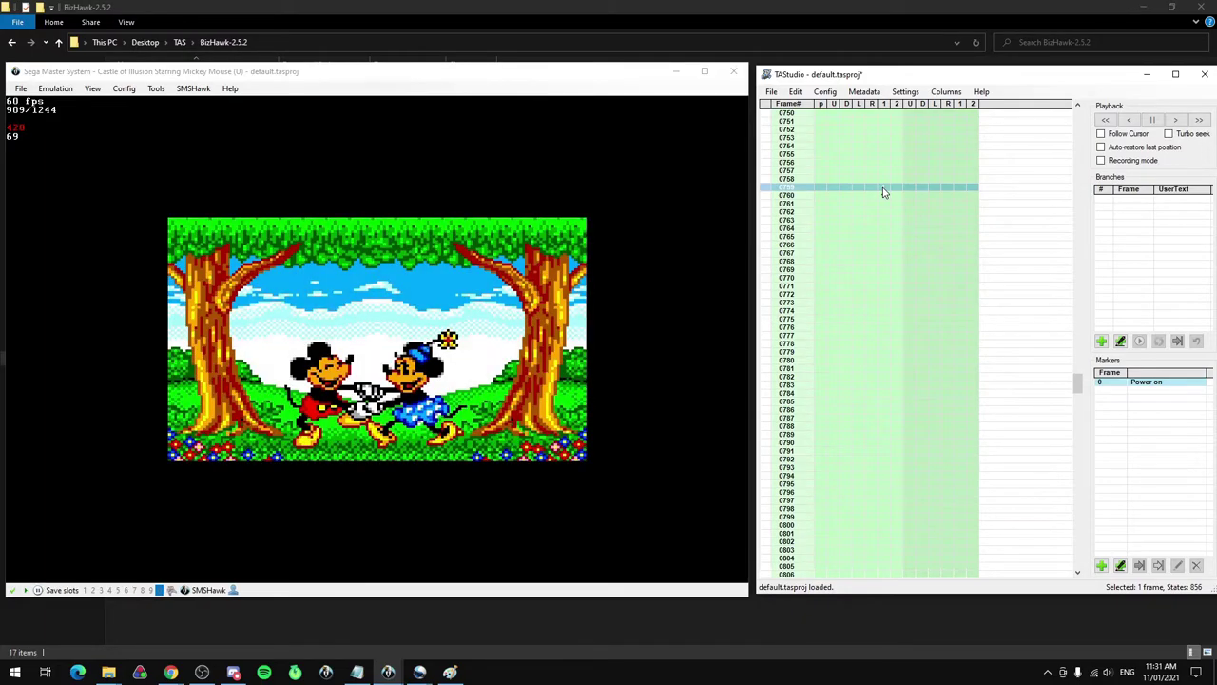
click(762, 344)
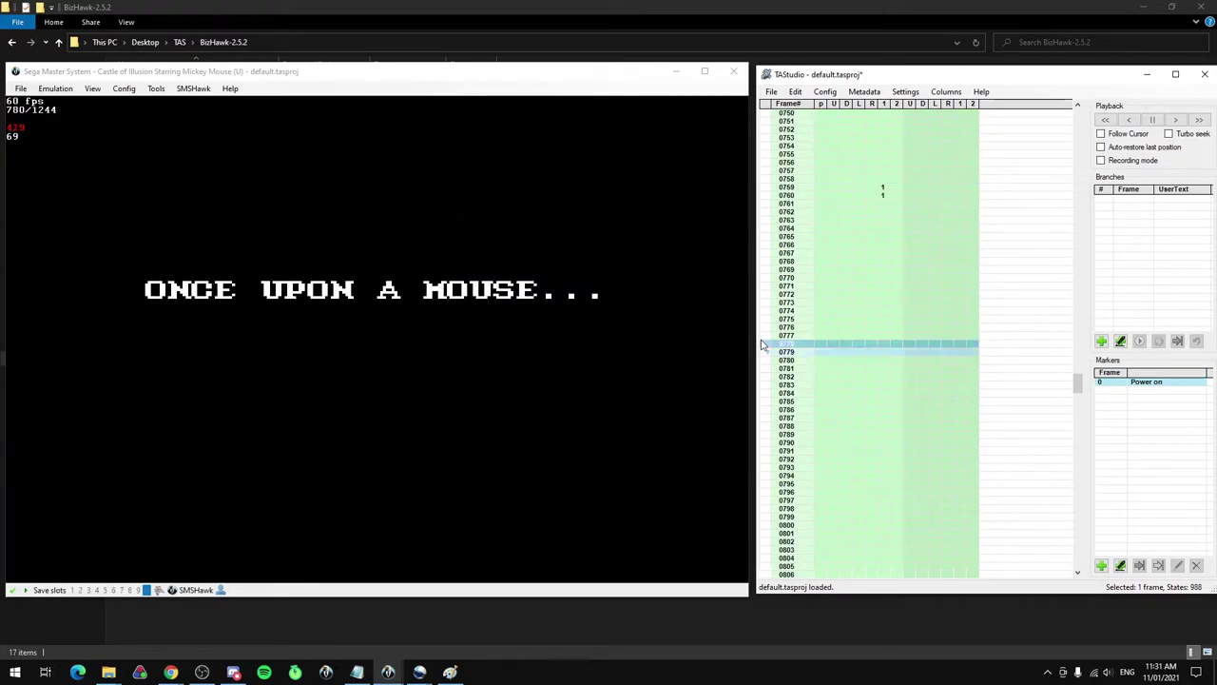
click(884, 188)
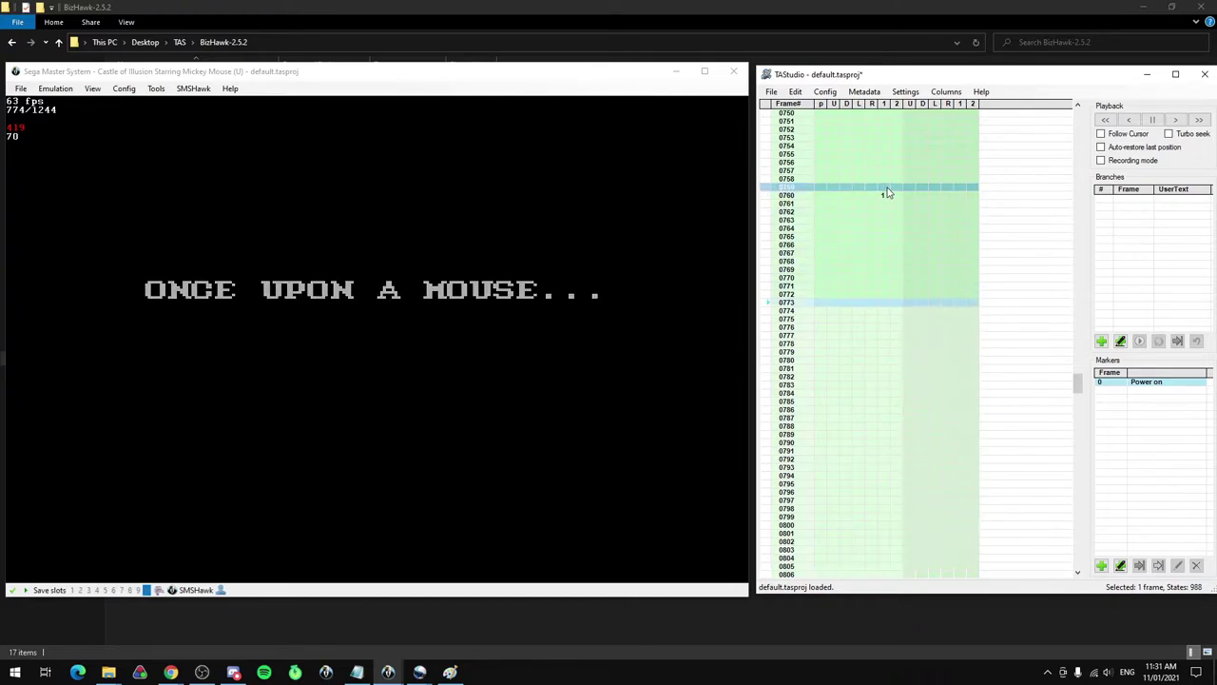
Inspect frames 782 and 778 with the frame 760 input, and play the movie on to the title screen
click(772, 377)
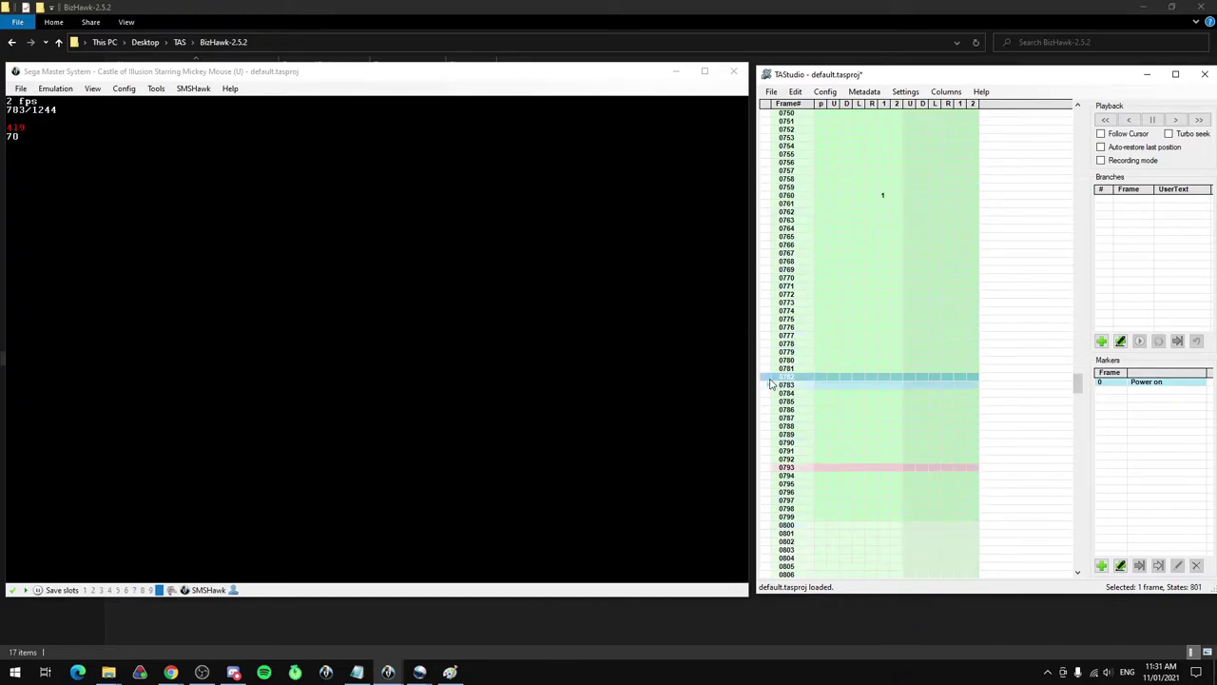
click(768, 344)
scroll(775, 342, up, 6)
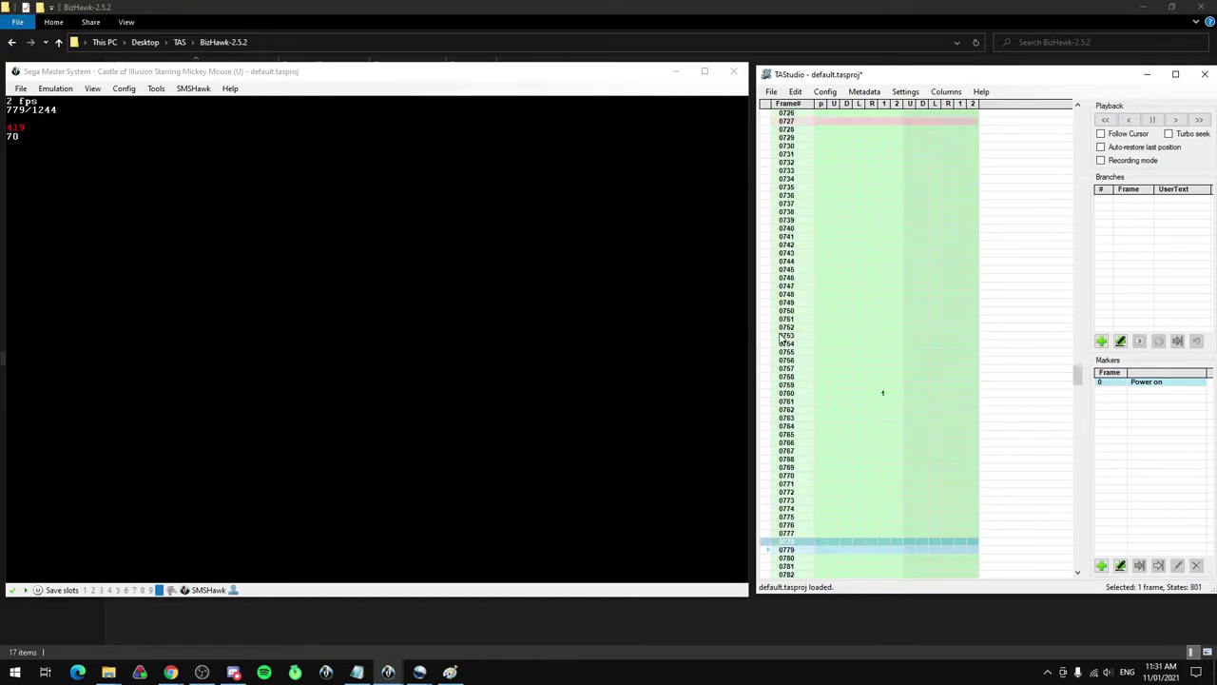
scroll(771, 335, down, 12)
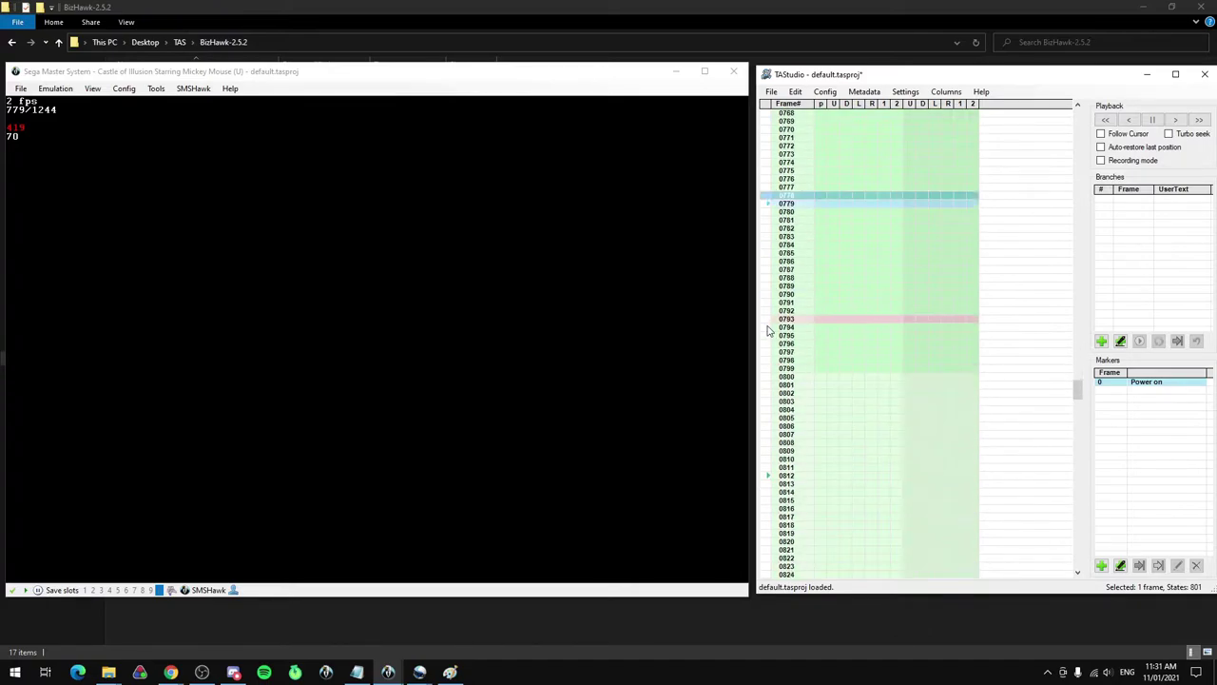
scroll(818, 299, up, 4)
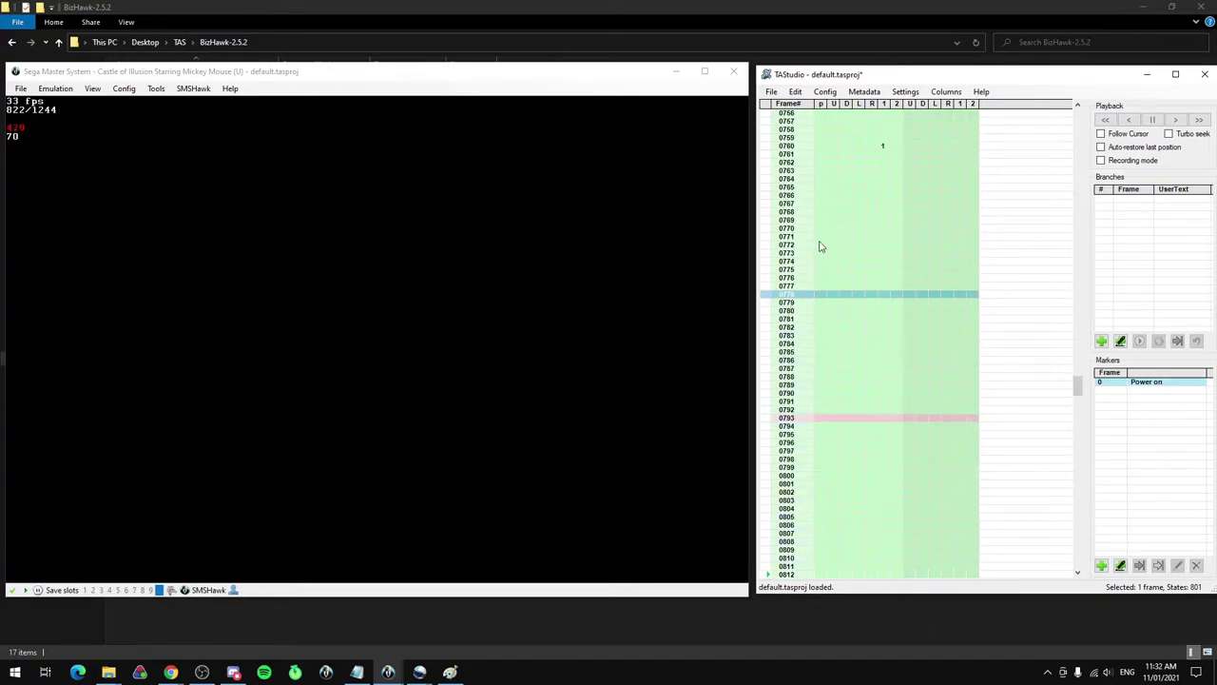
scroll(827, 424, down, 14)
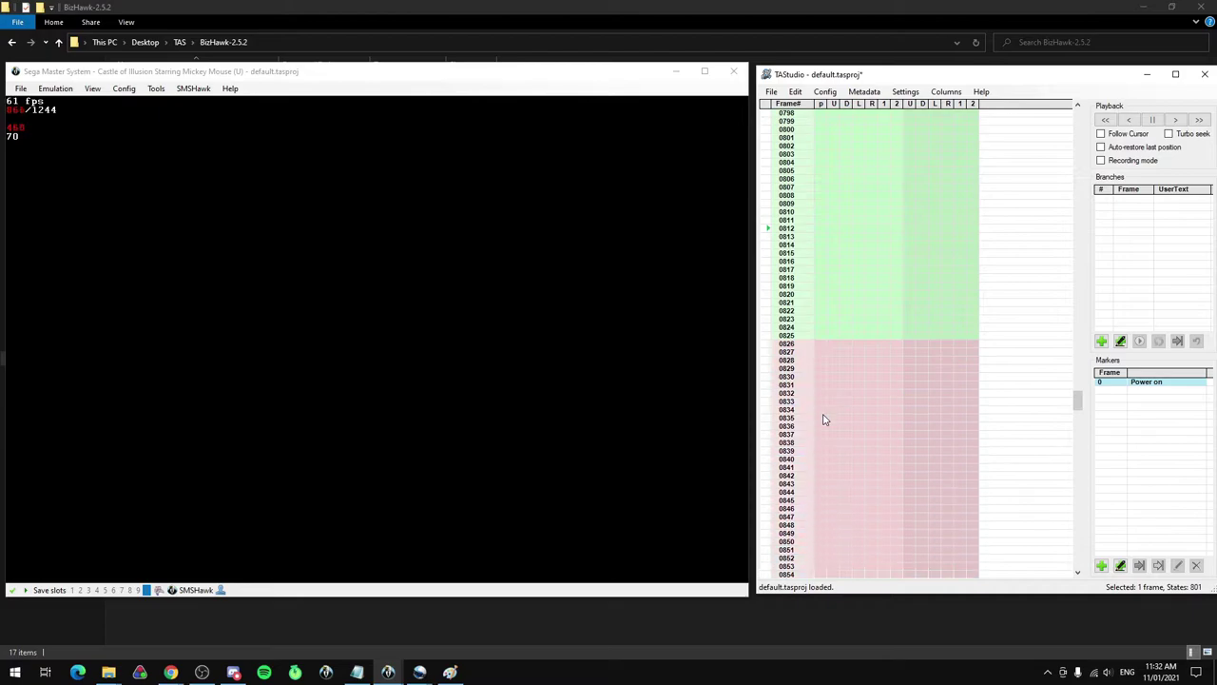
scroll(820, 411, down, 12)
scroll(815, 399, up, 20)
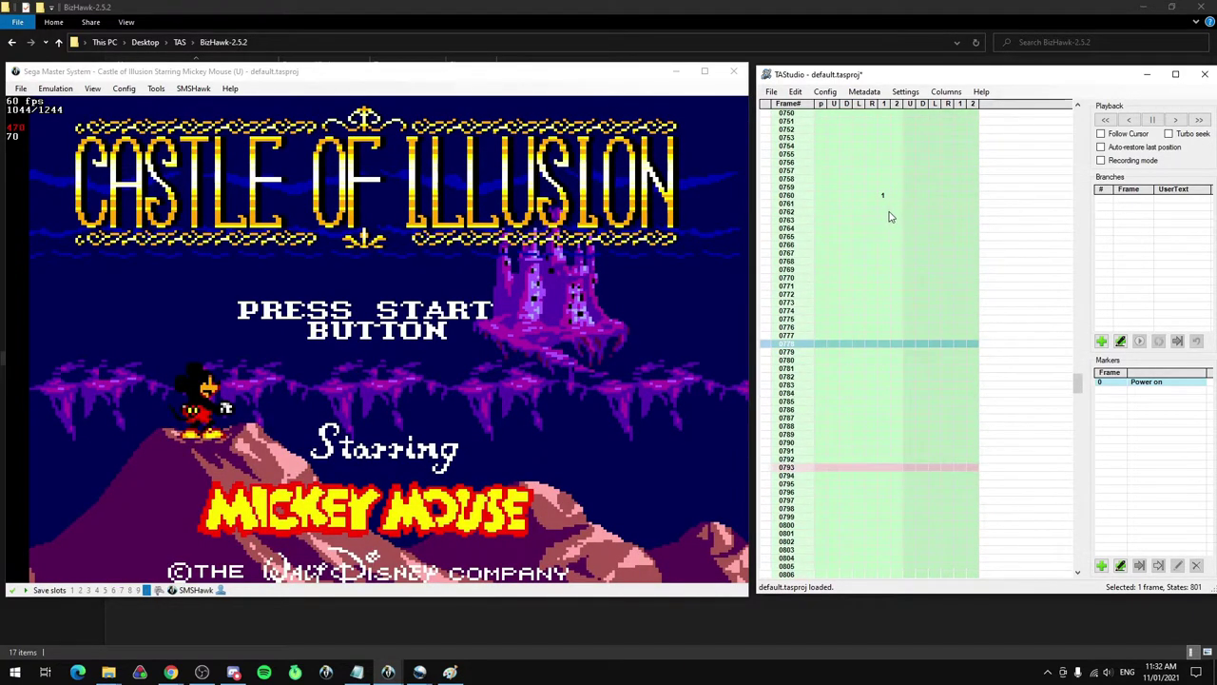
Add player 1 button 1 inputs on every second frame from 762 to 774 and check frames 782 and 778
click(890, 213)
click(887, 230)
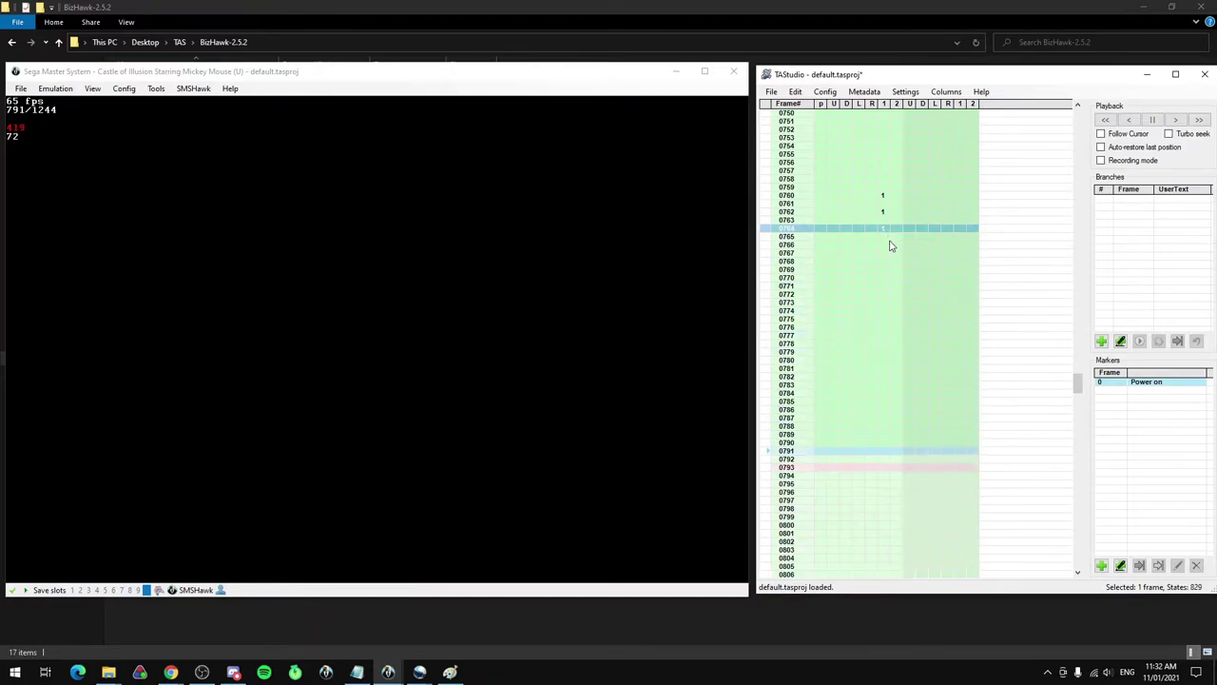
click(890, 244)
click(889, 260)
click(892, 276)
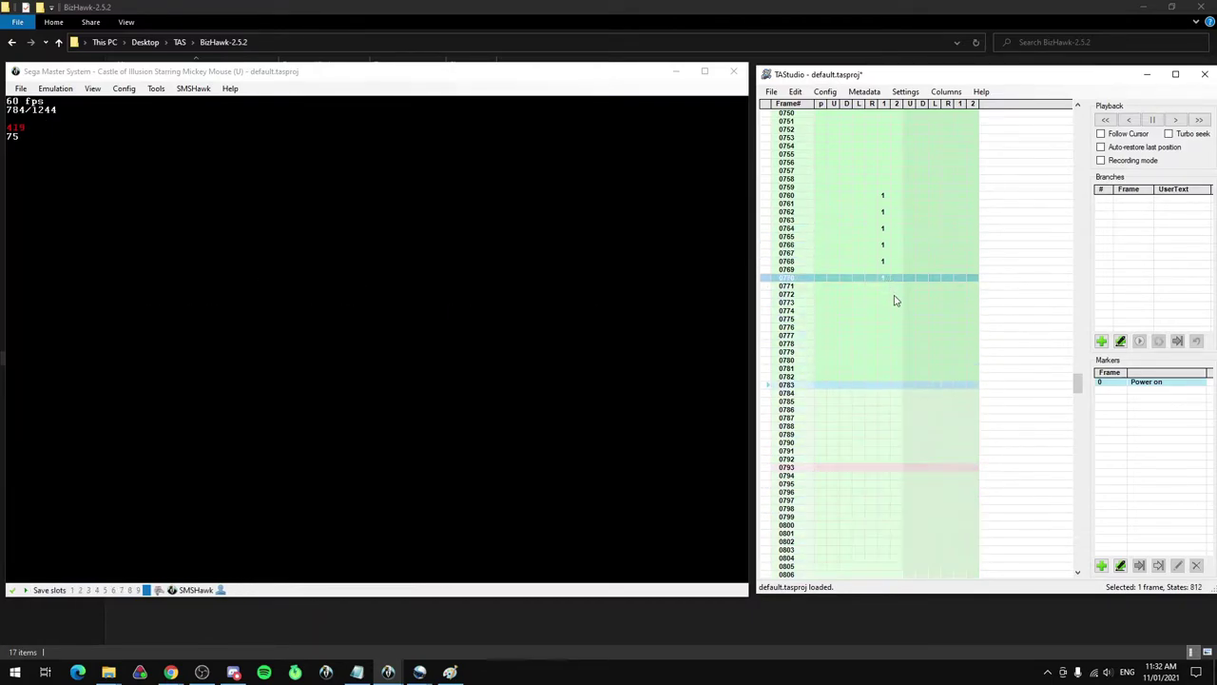
click(883, 294)
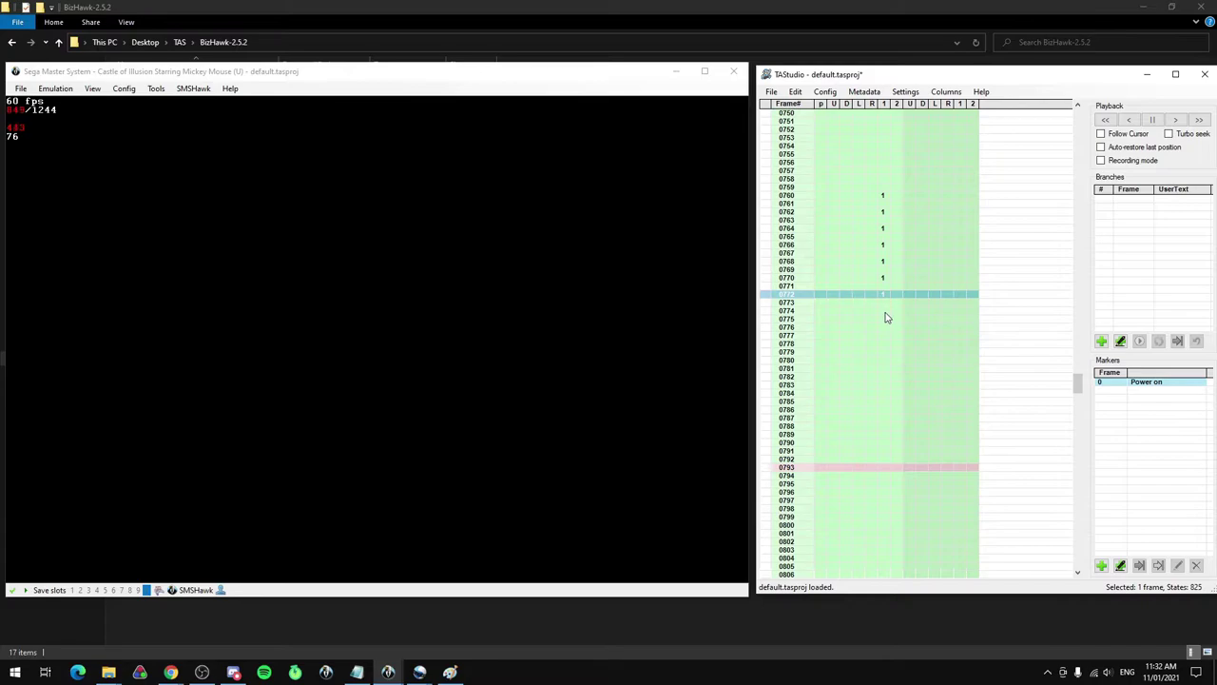
click(883, 310)
click(765, 379)
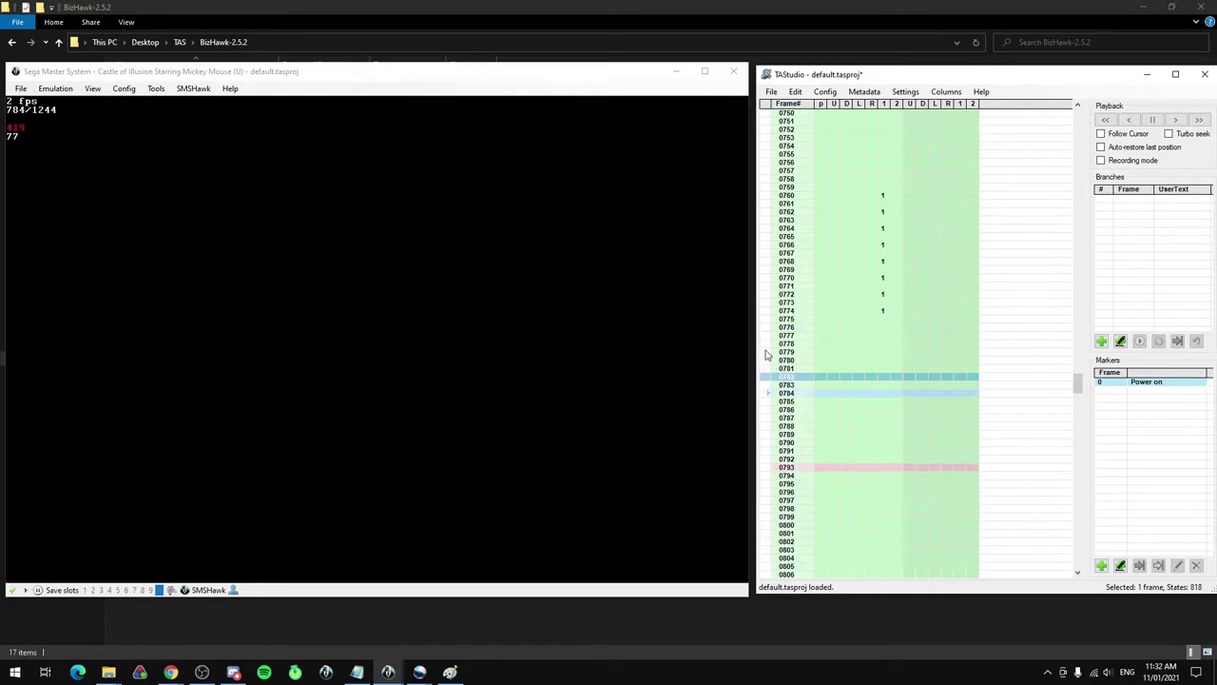
click(772, 344)
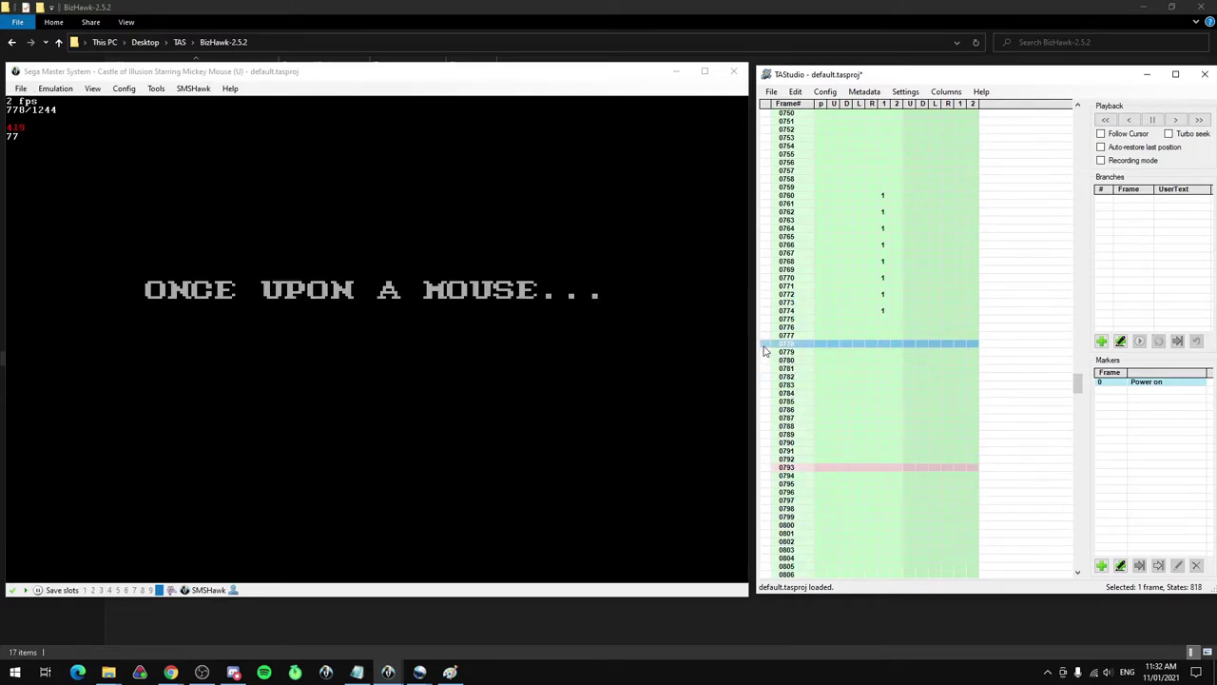
Delete frame 751 to shift the button 1 inputs one frame earlier, and inspect frames 778 to 780
click(763, 122)
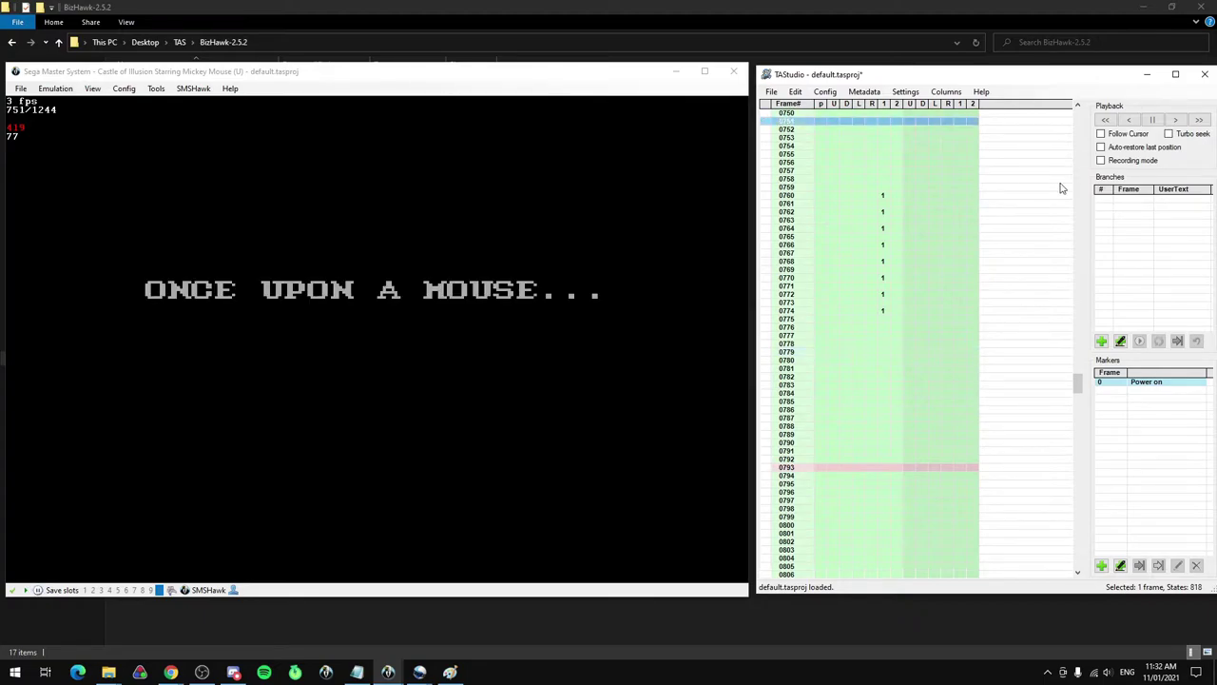
key(ctrl+Delete)
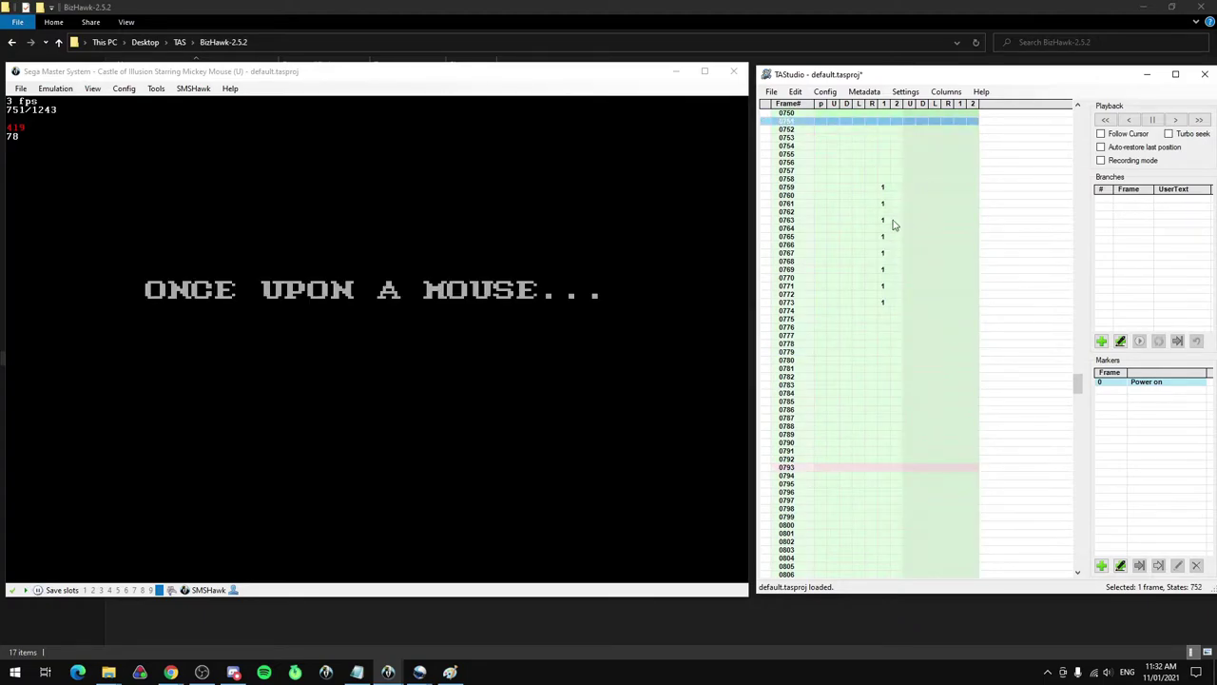
click(769, 192)
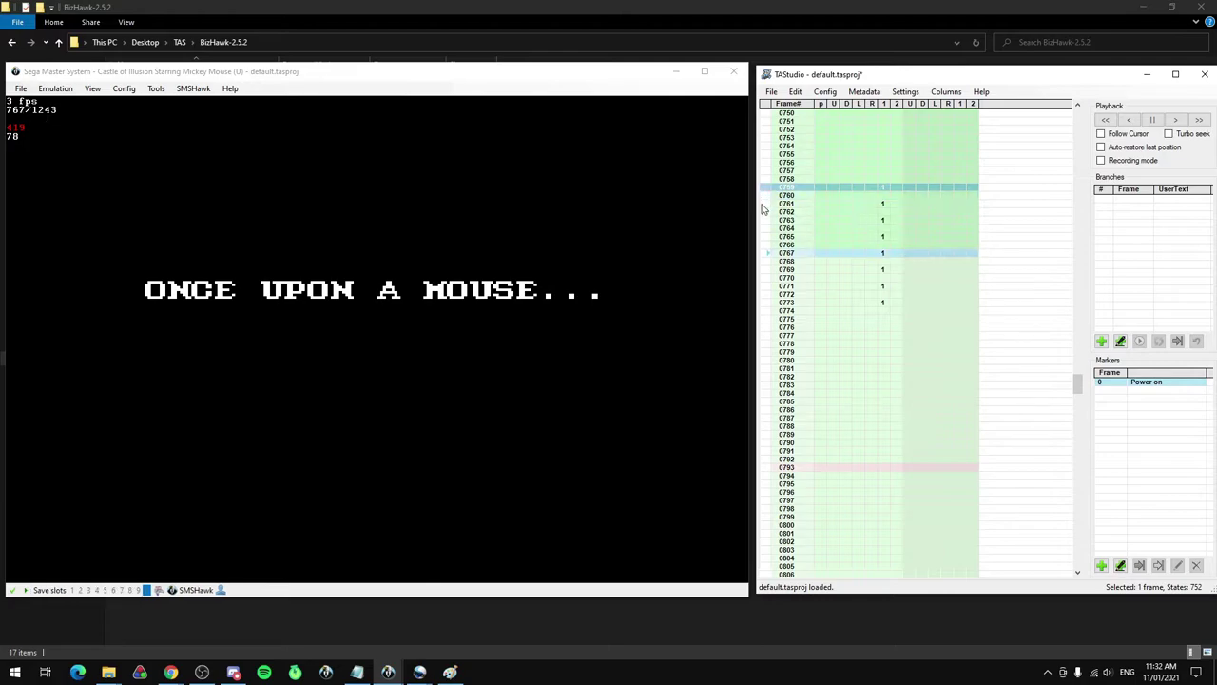
click(768, 343)
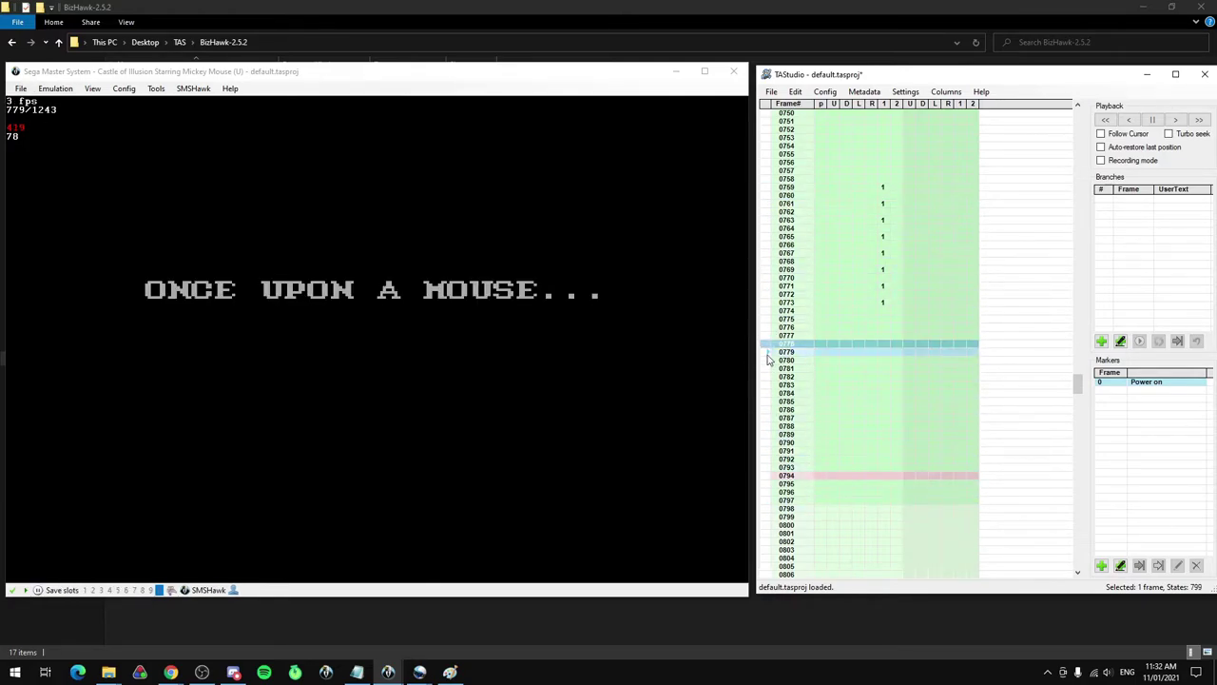
click(767, 353)
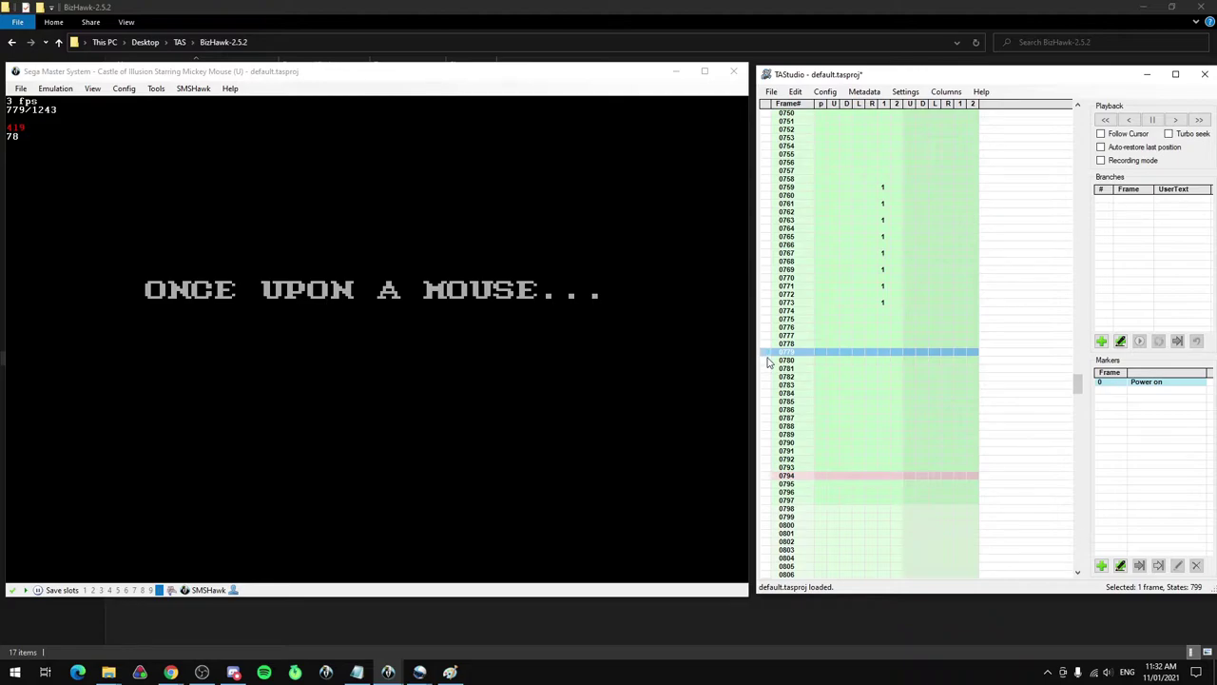
key(f)
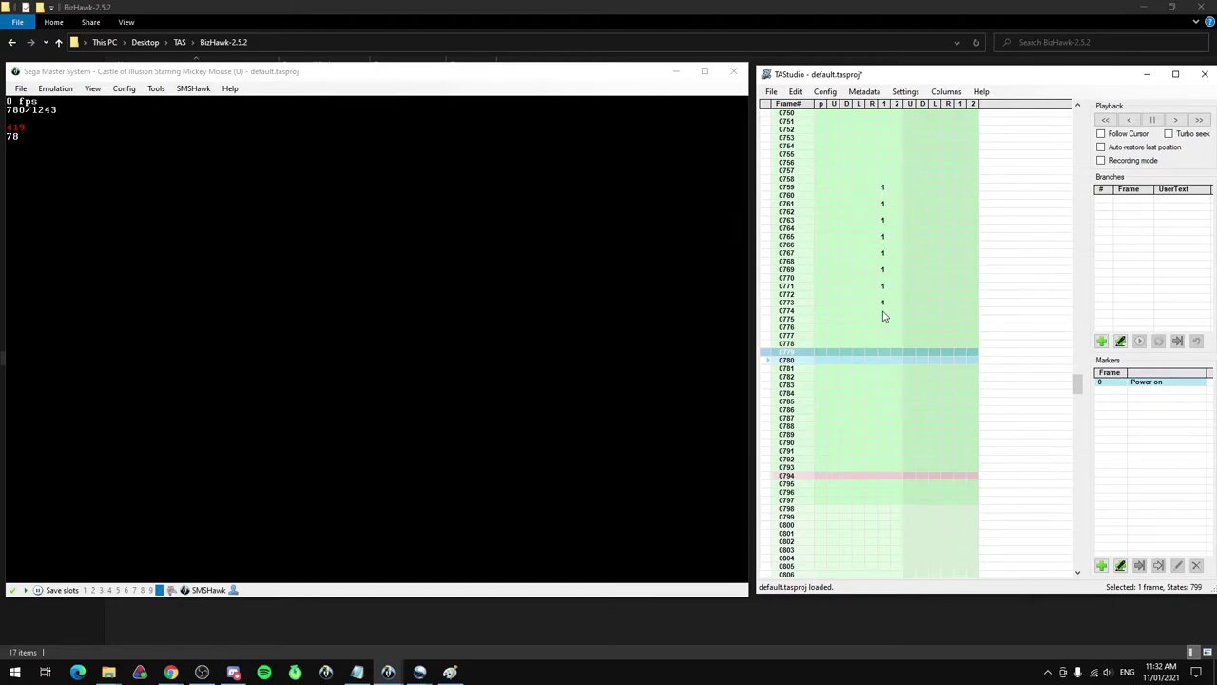
Insert a blank frame at 756, clear the button 1 inputs from frame 762 to 774, and check frame 779
click(765, 162)
key(Insert)
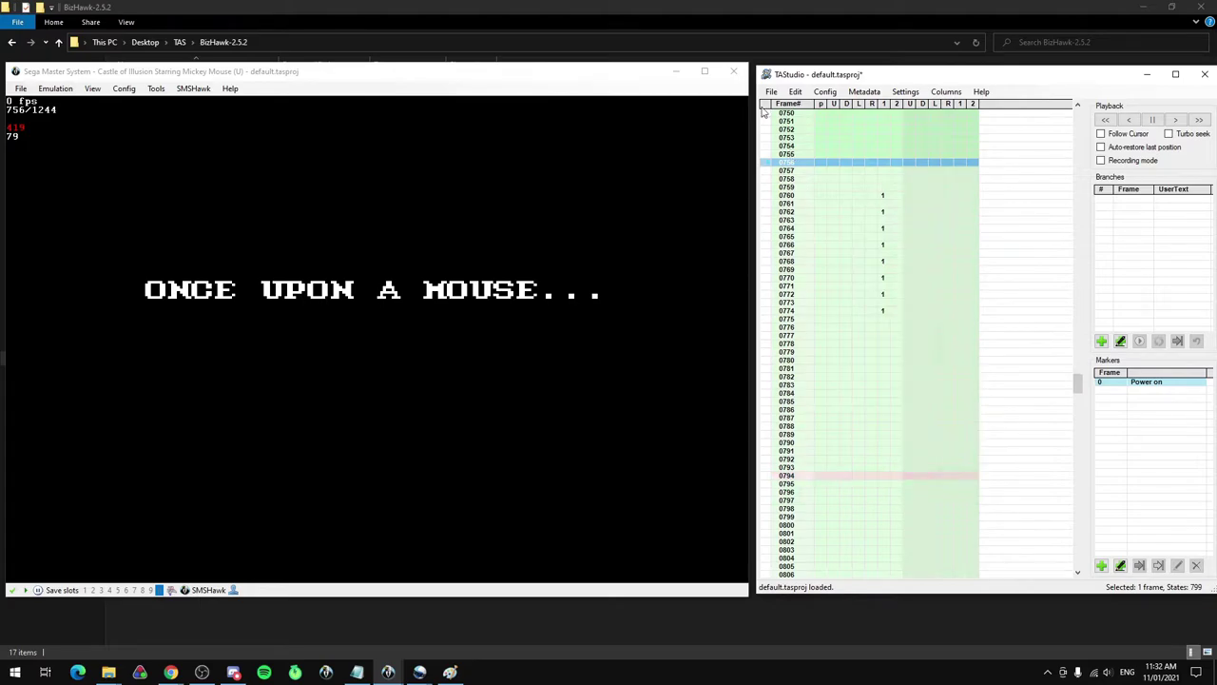
click(763, 195)
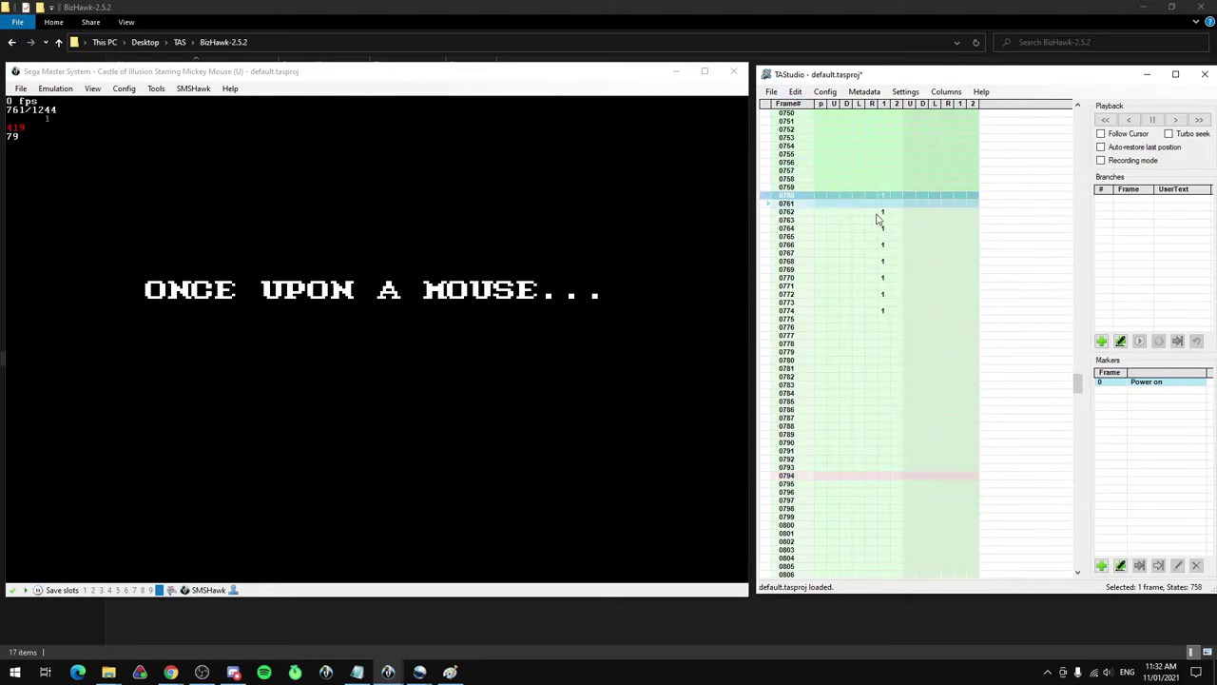
drag(882, 212, 910, 403)
key(f)
click(768, 352)
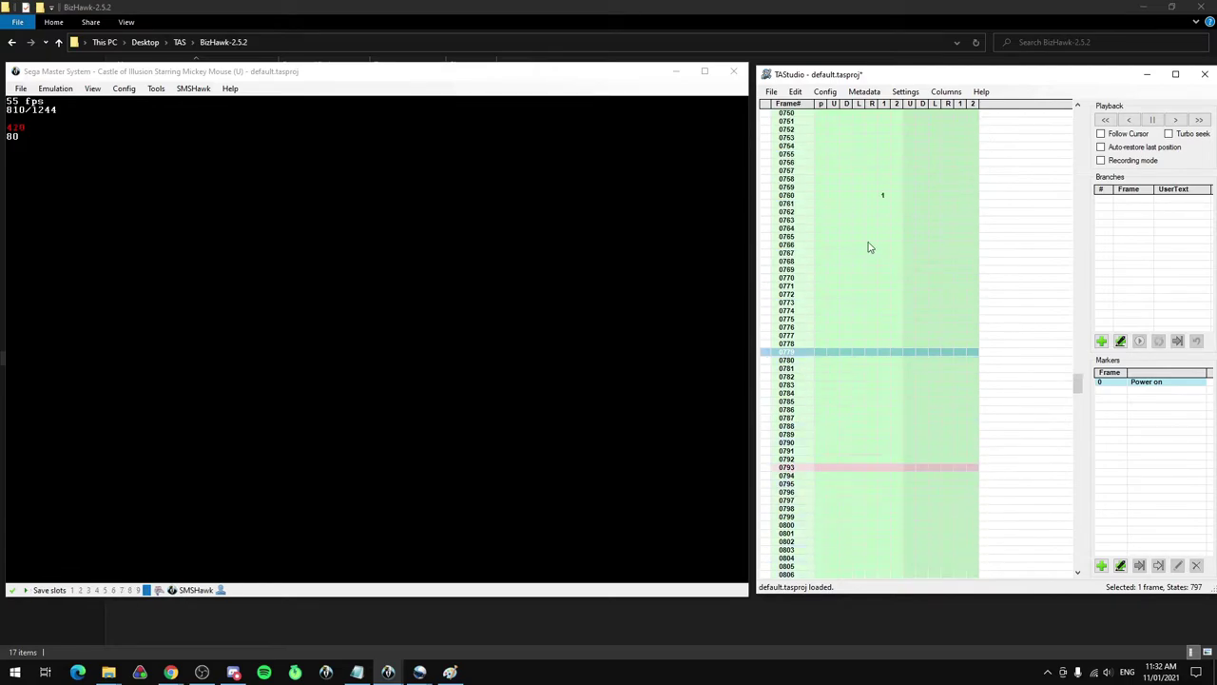
Try button 1 on every second frame up to 800 by repeatedly cloning frames 760 to 765, and clear everything except frame 760
click(887, 213)
key(f)
click(887, 228)
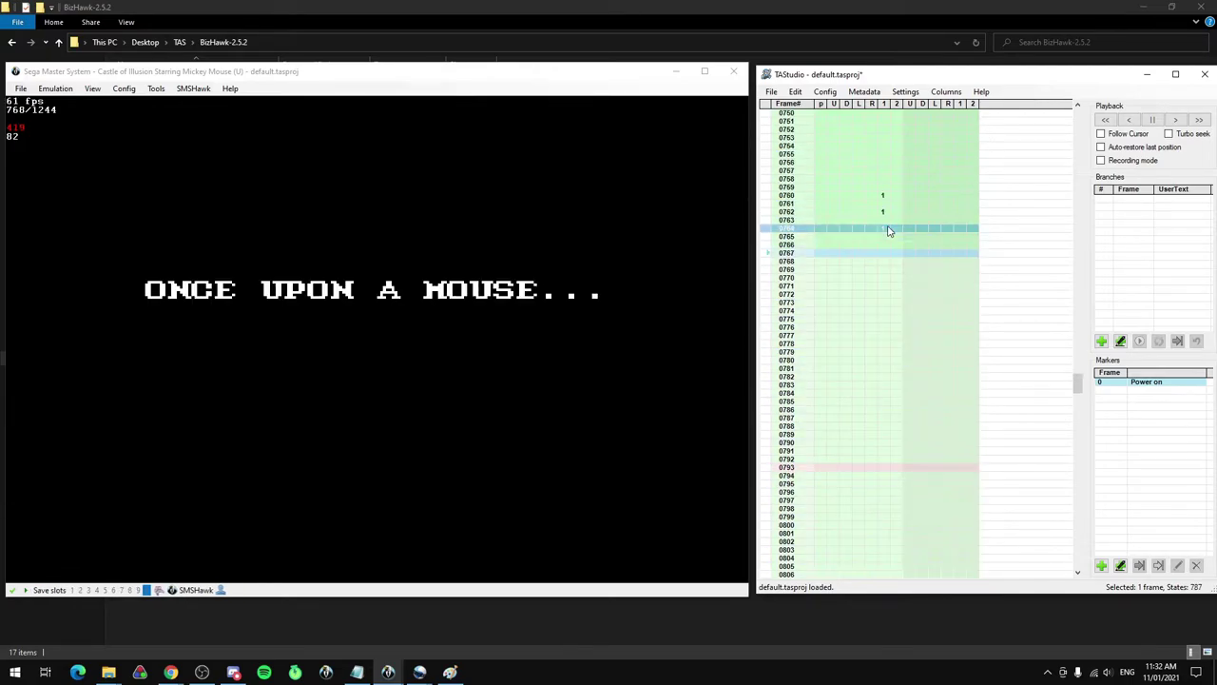
click(793, 198)
shift+click(799, 235)
right_click(799, 236)
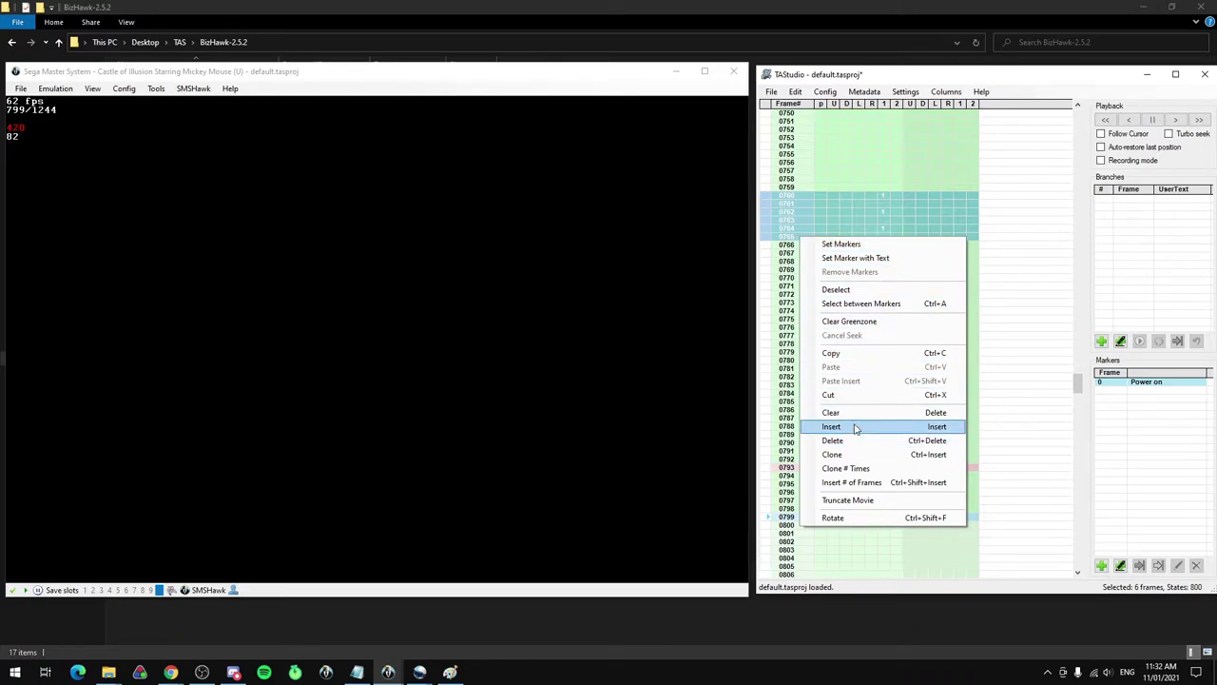
click(850, 453)
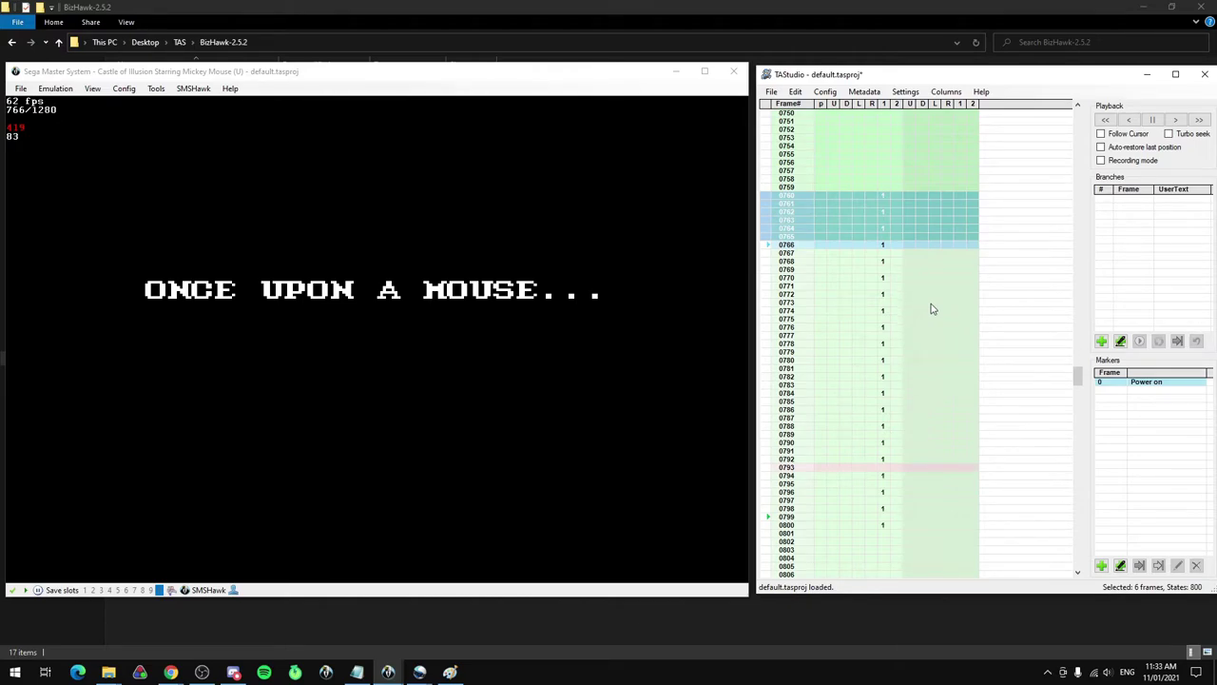
key(Pause)
drag(883, 212, 881, 529)
Inspect frames 779 and 778, and play the movie on until the title screen shows its start prompt
click(768, 353)
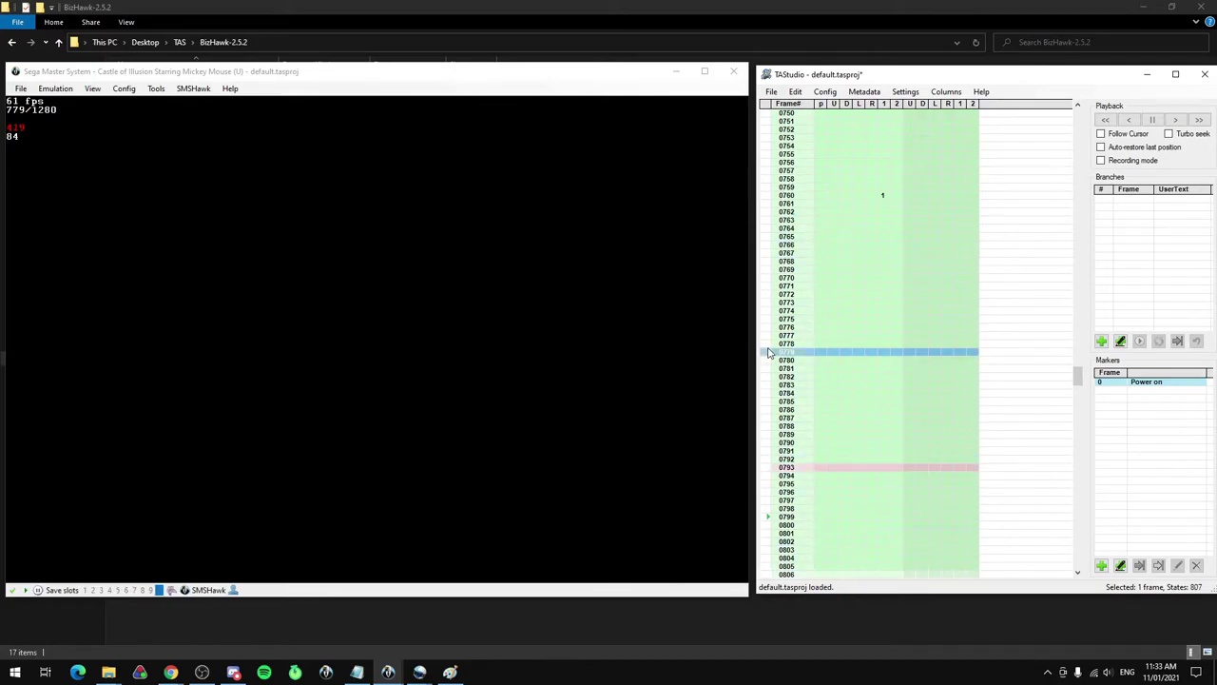
click(770, 345)
scroll(772, 340, down, 6)
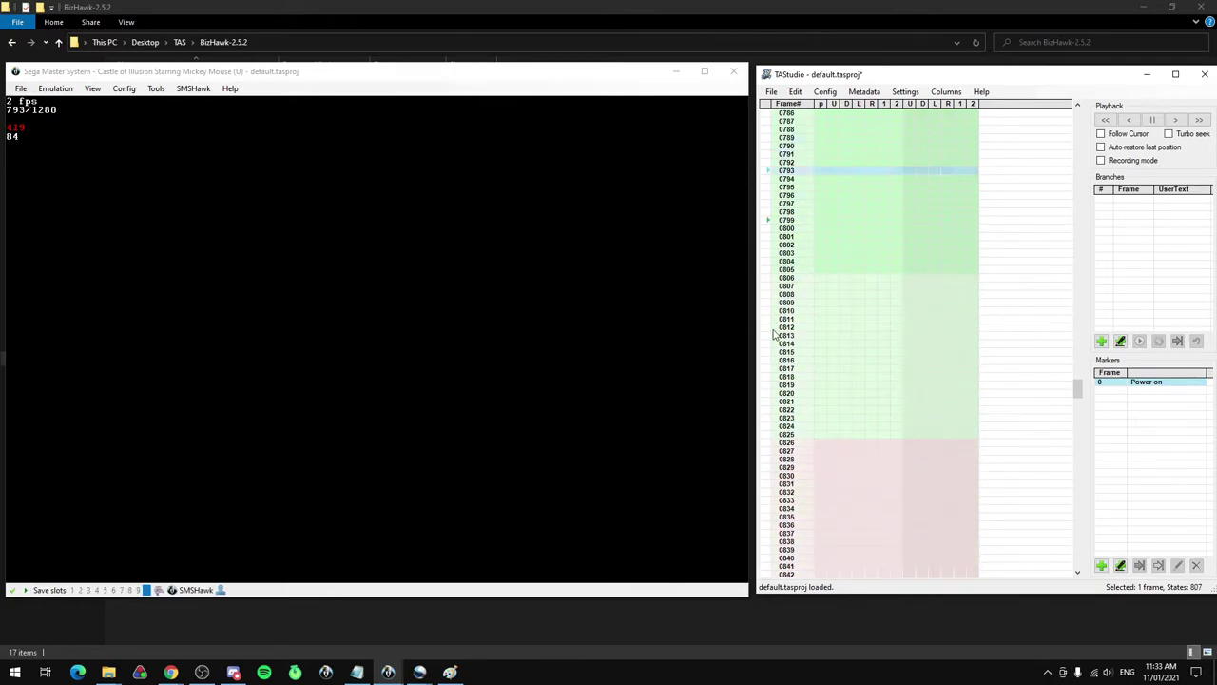
scroll(772, 333, down, 16)
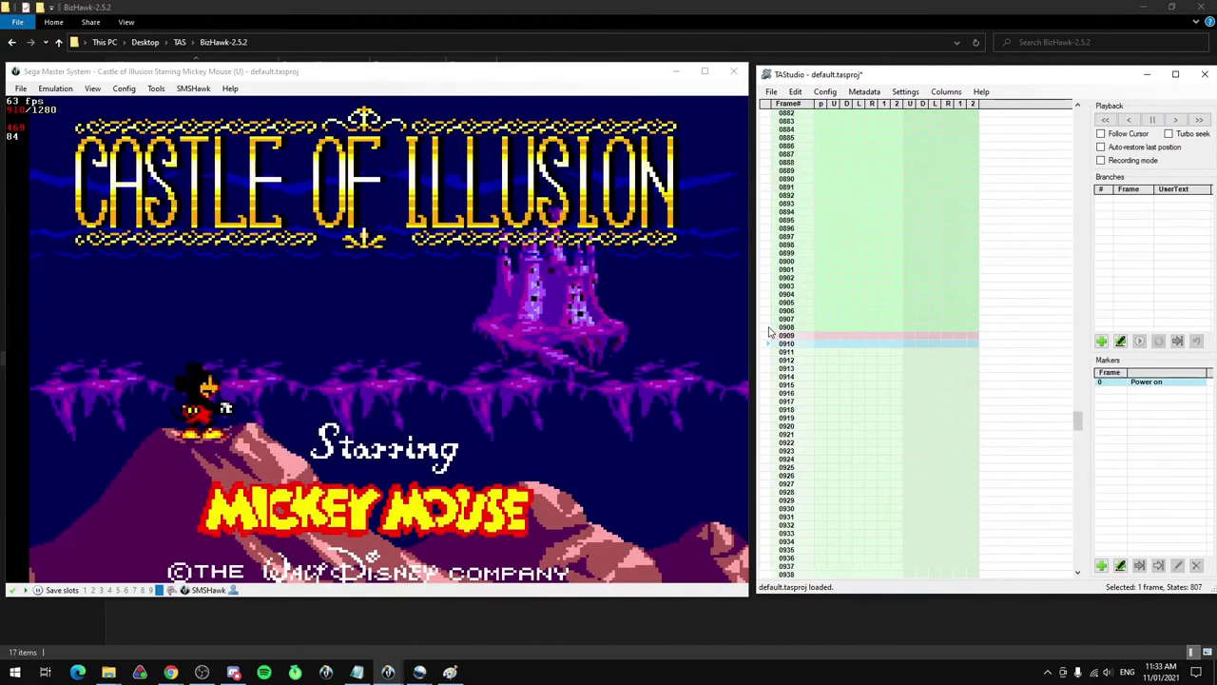
scroll(900, 255, down, 2)
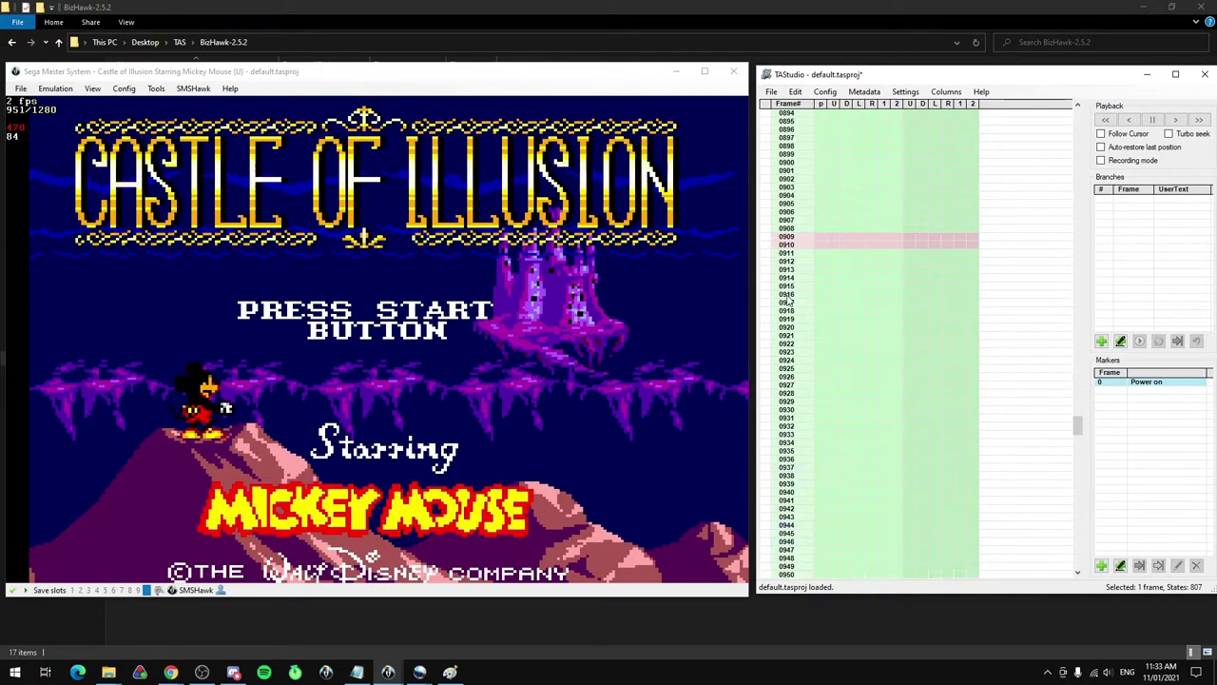
scroll(788, 300, down, 2)
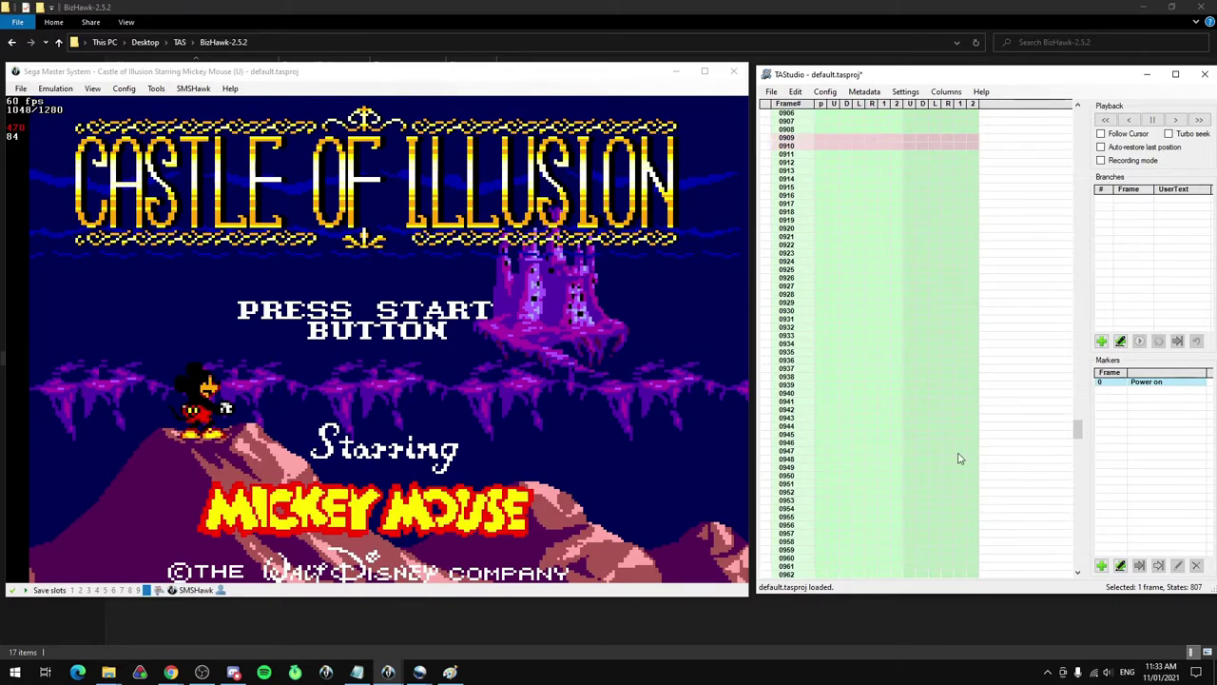
Try player 1 button 1 on frames 906, 913 and 911 to find when the title screen accepts input
scroll(903, 249, up, 2)
click(883, 212)
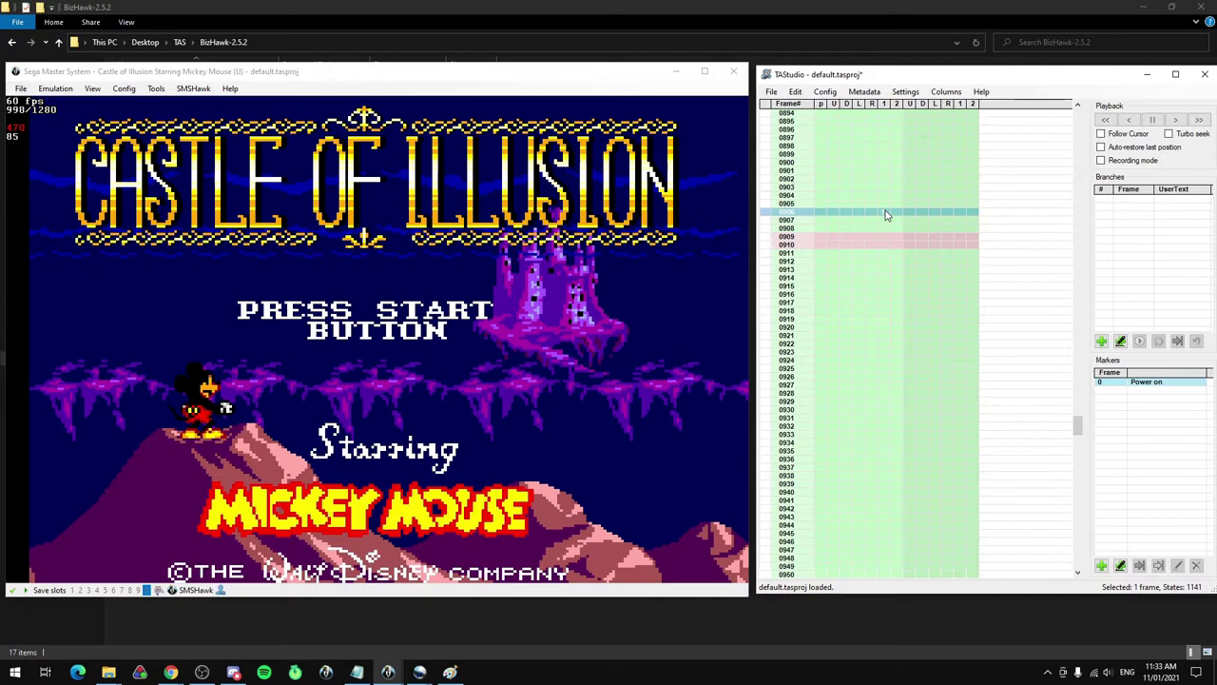
click(882, 272)
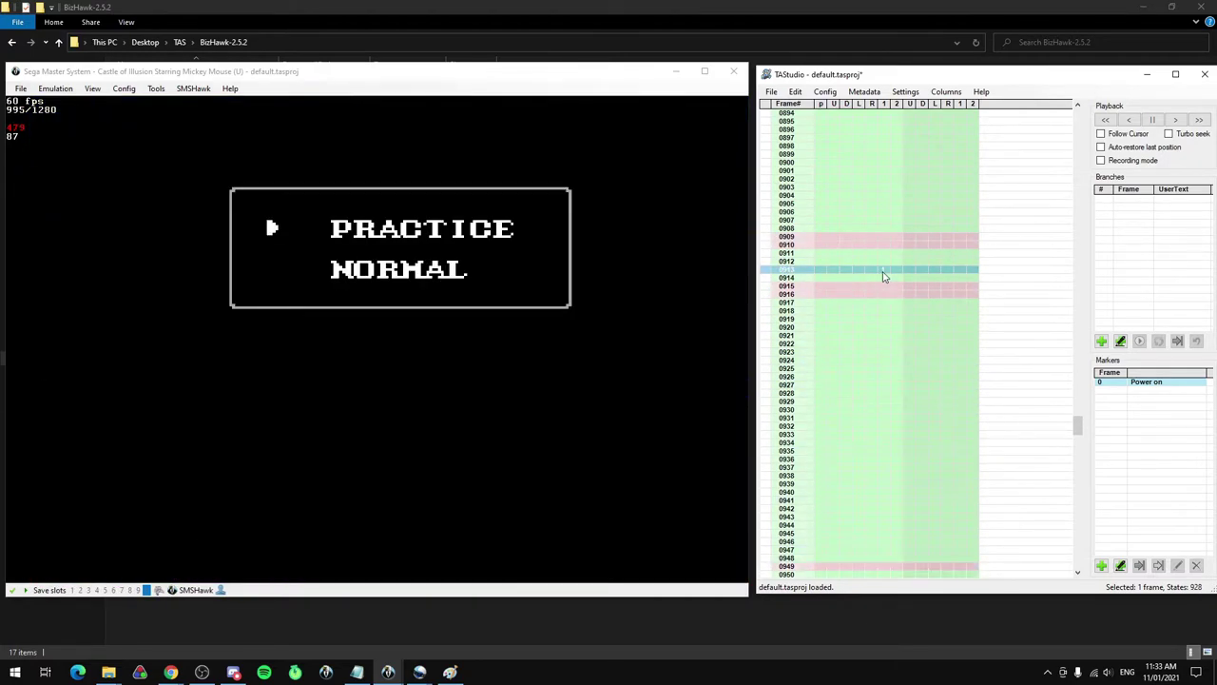
click(883, 255)
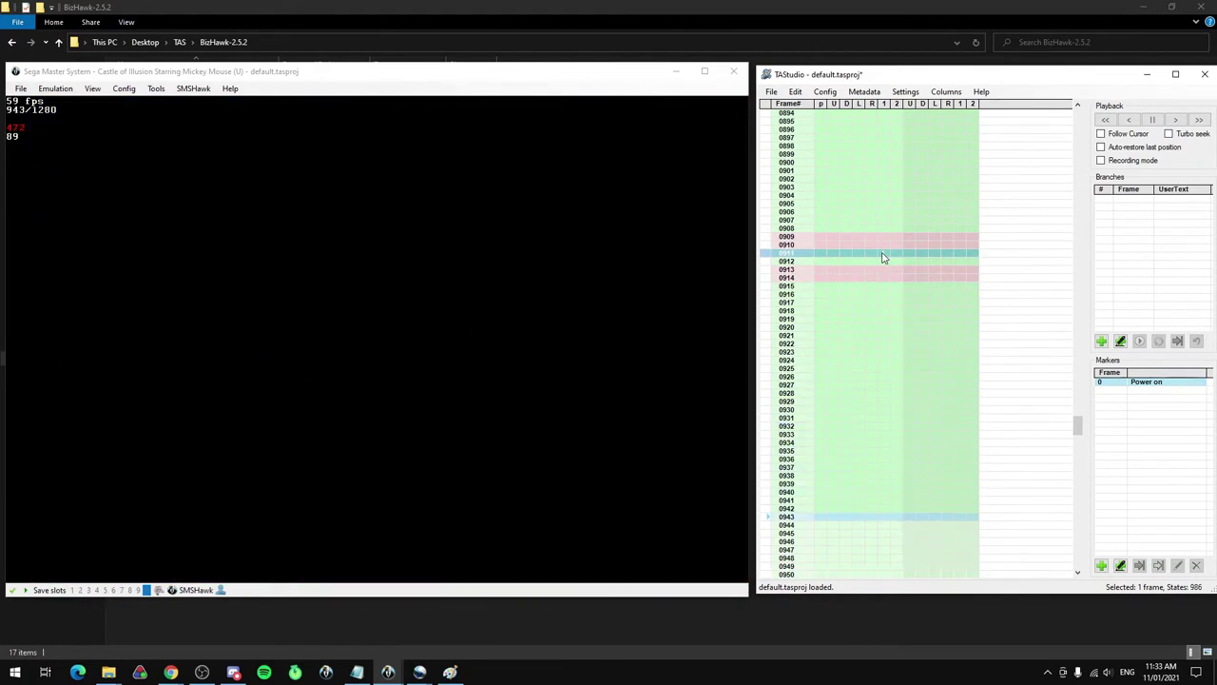
Fill player 1 button 1 on every frame from 901 through 912 of the title screen
drag(884, 237, 889, 266)
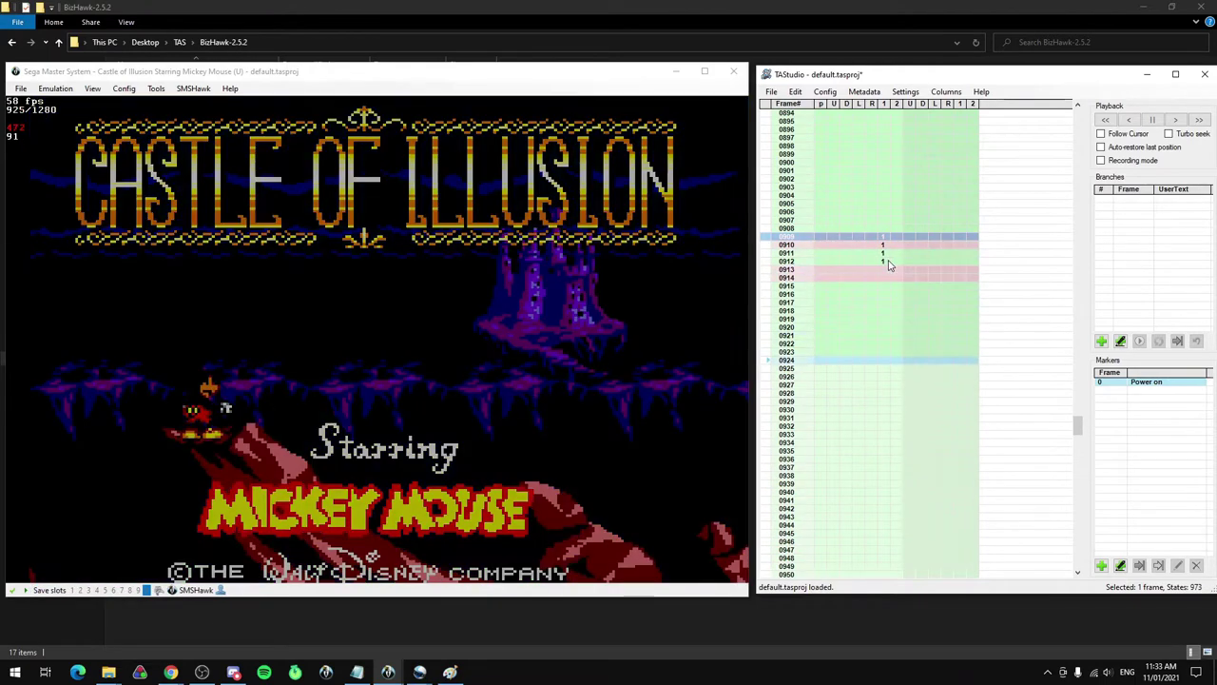
click(884, 231)
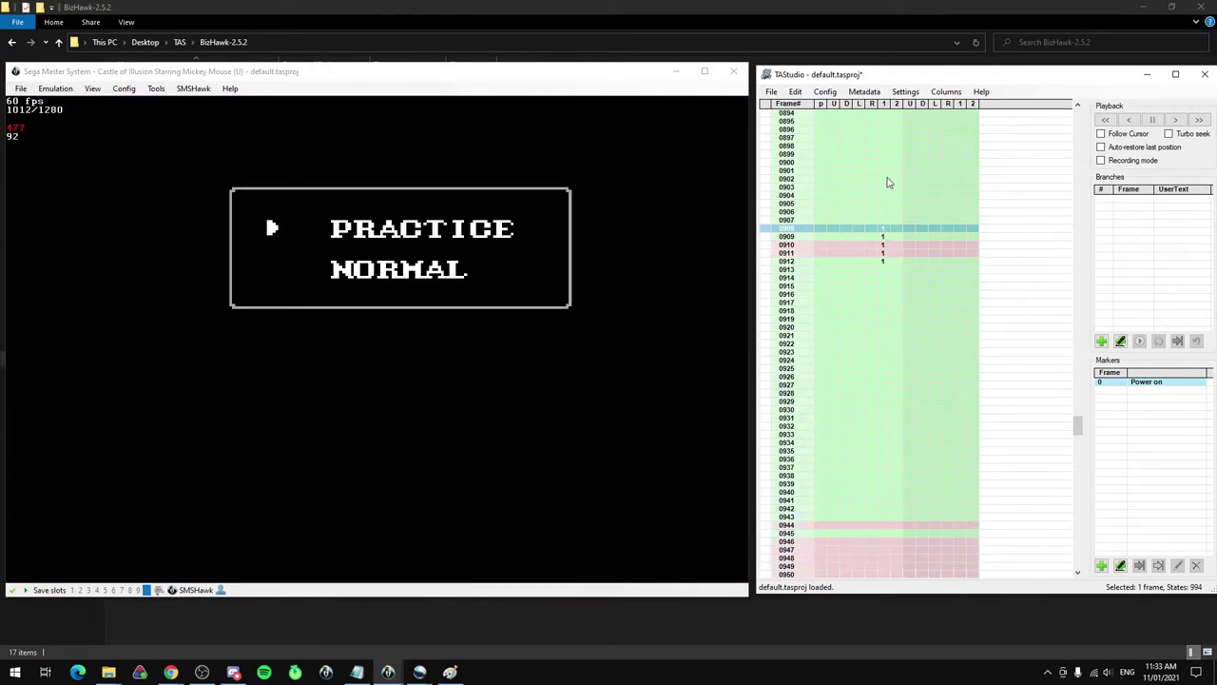
drag(885, 171, 893, 236)
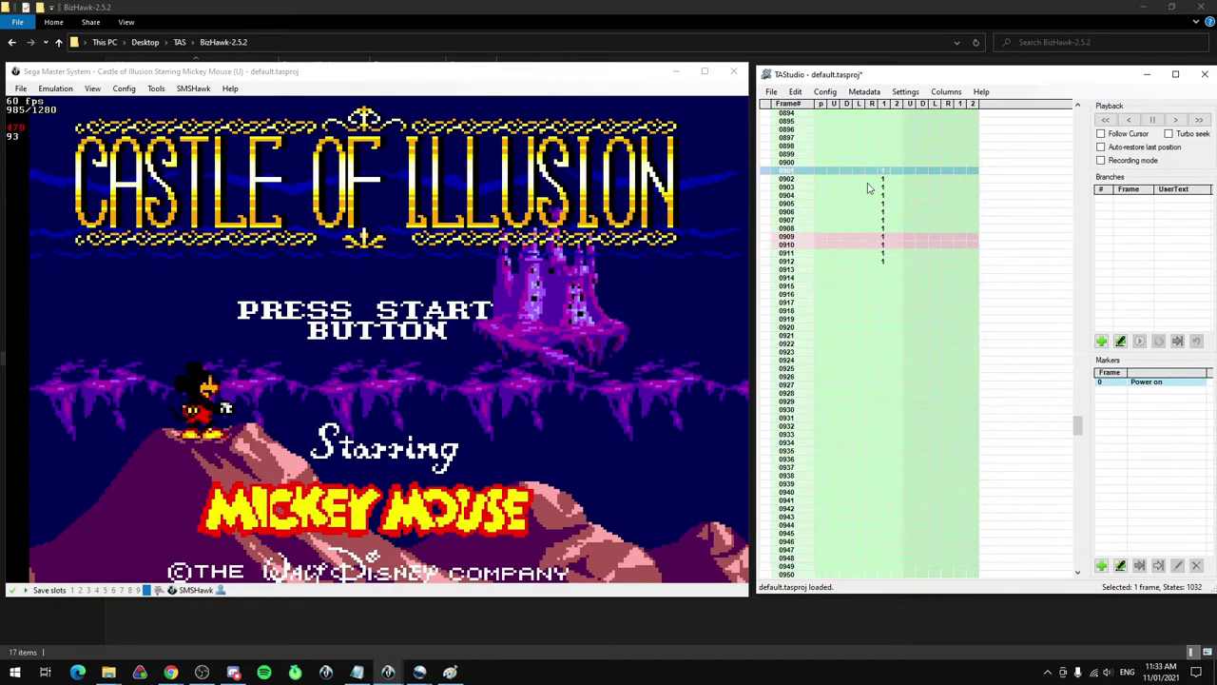
Clear button 1 from the early frames one by one and from 908 to 912, retest frame 906, and leave it only on frame 907
click(882, 180)
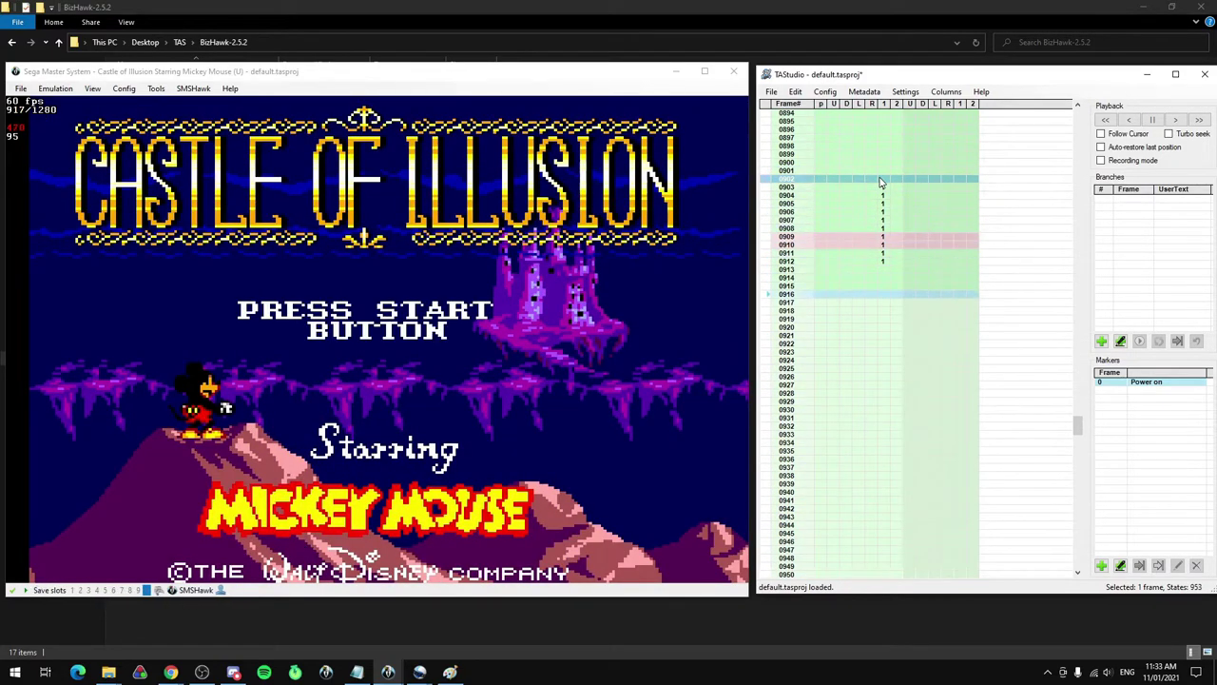
click(882, 189)
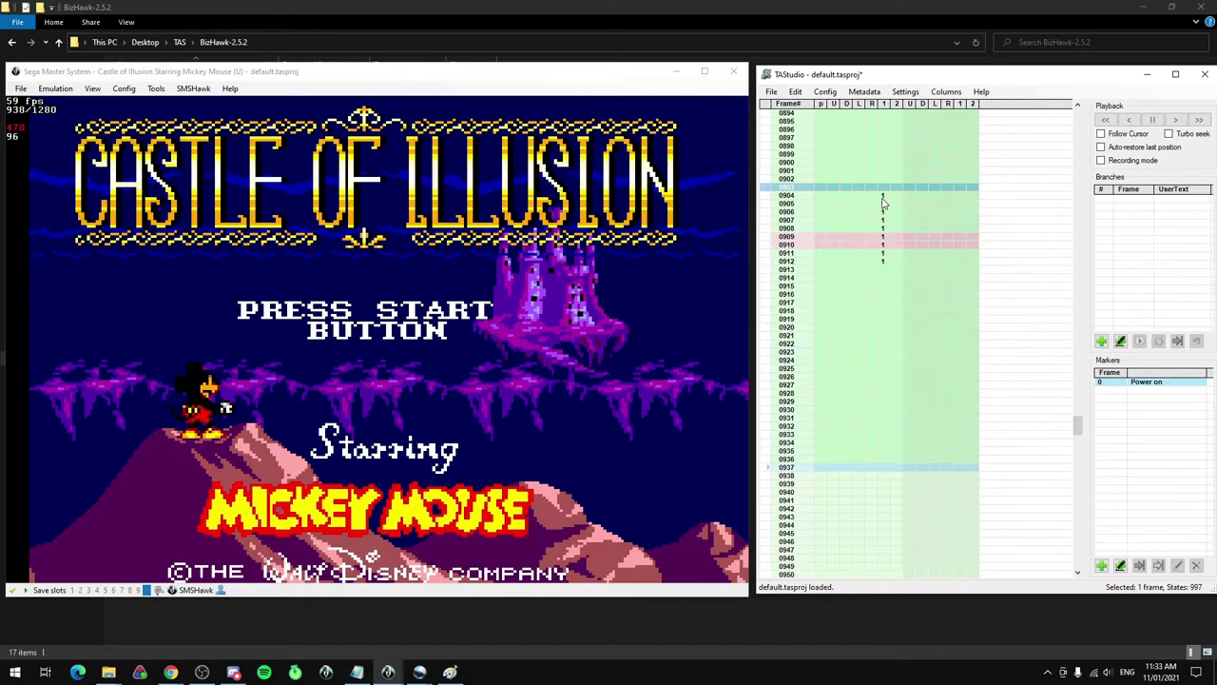
click(883, 195)
click(885, 203)
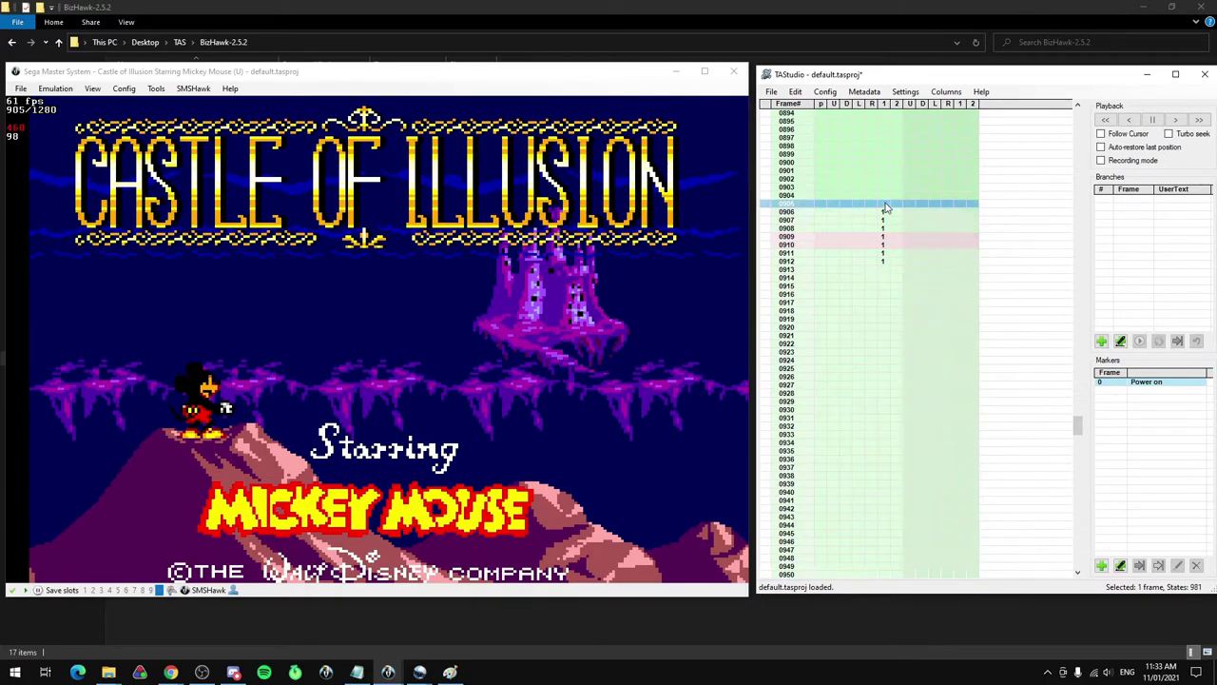
click(885, 213)
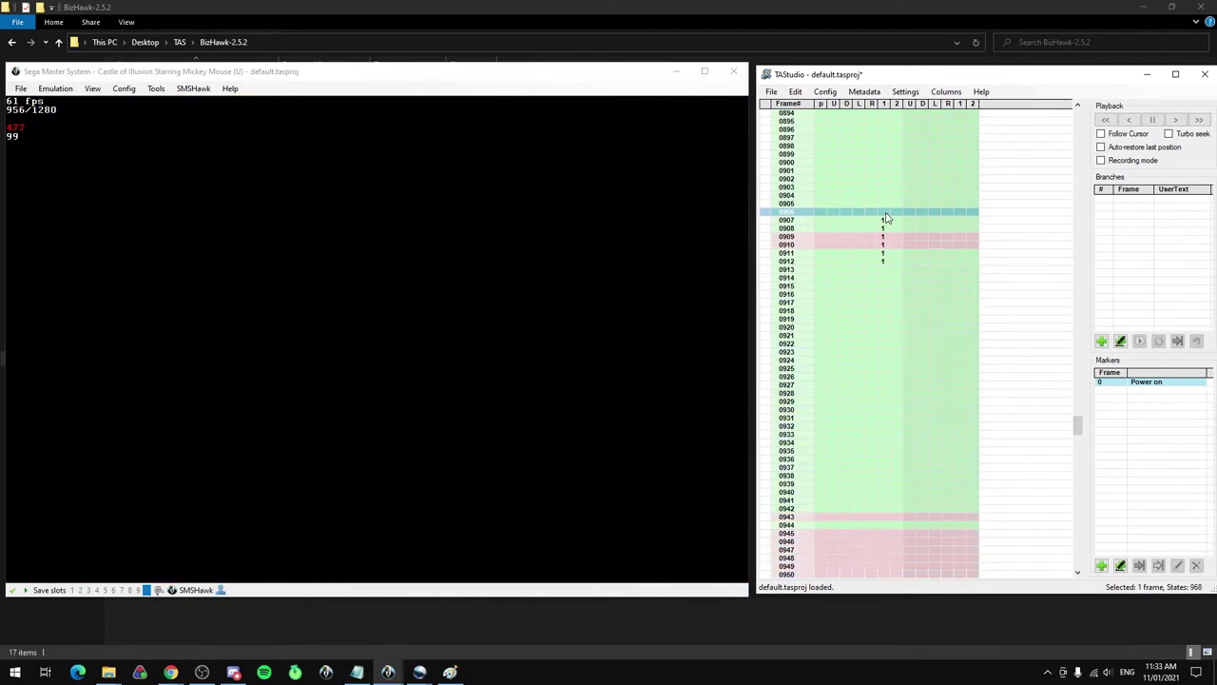
drag(887, 228, 885, 273)
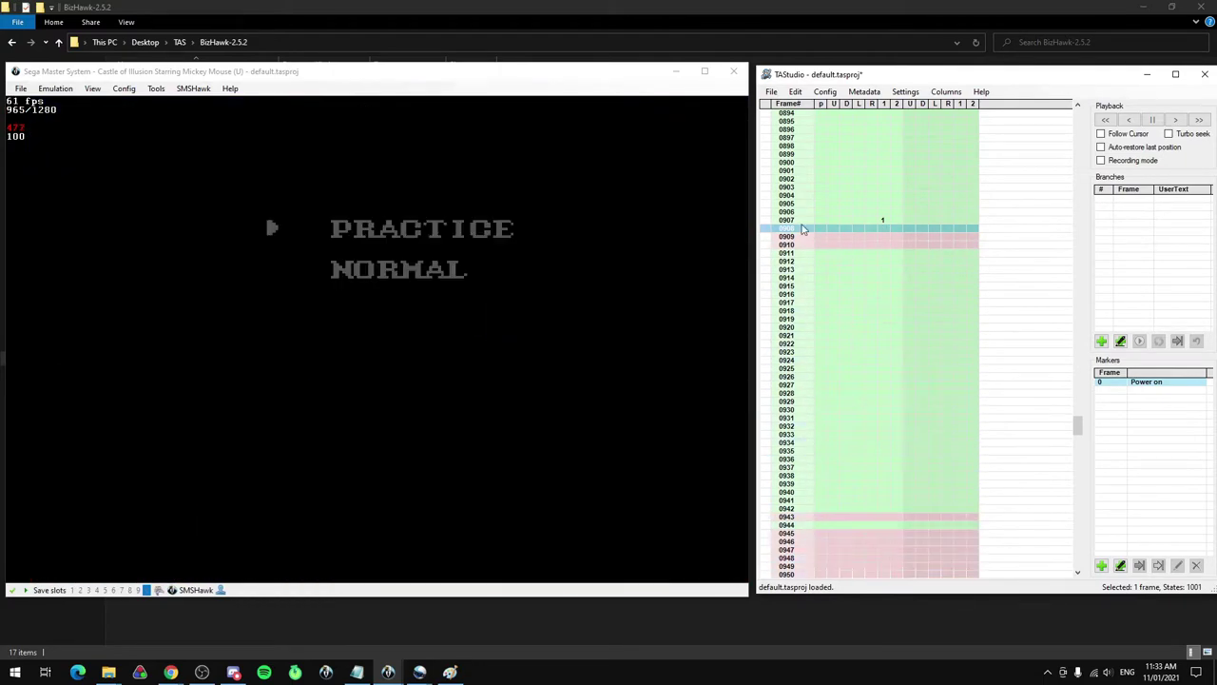
click(767, 214)
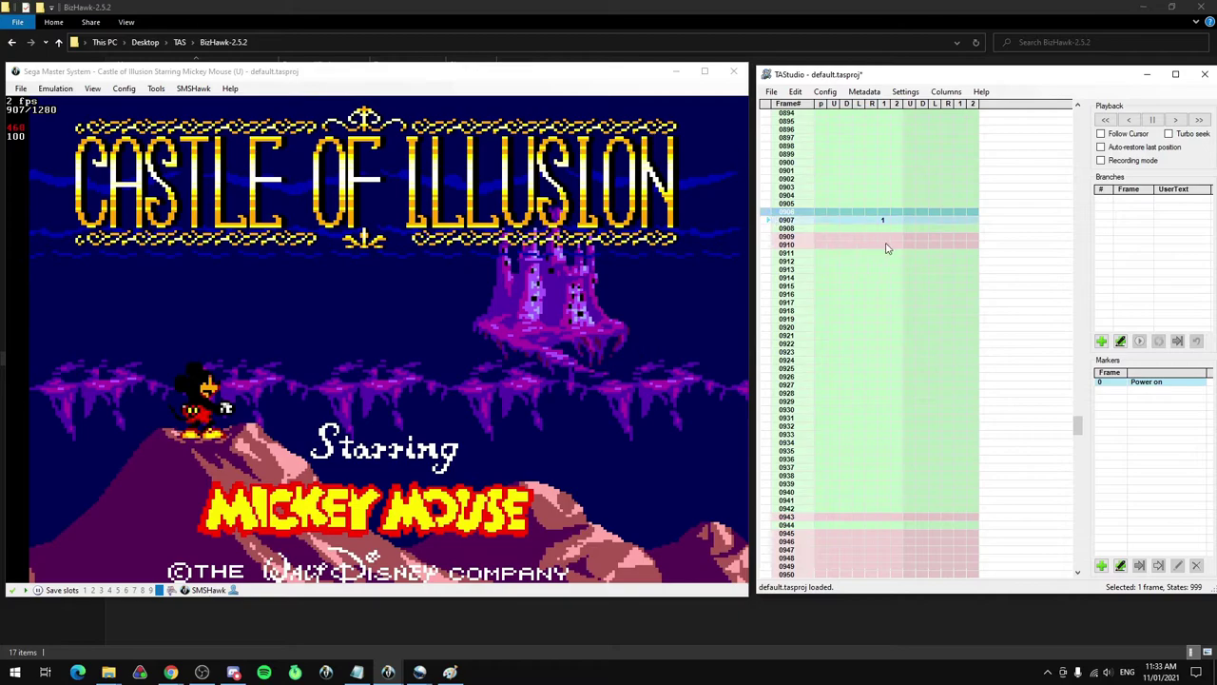
click(883, 218)
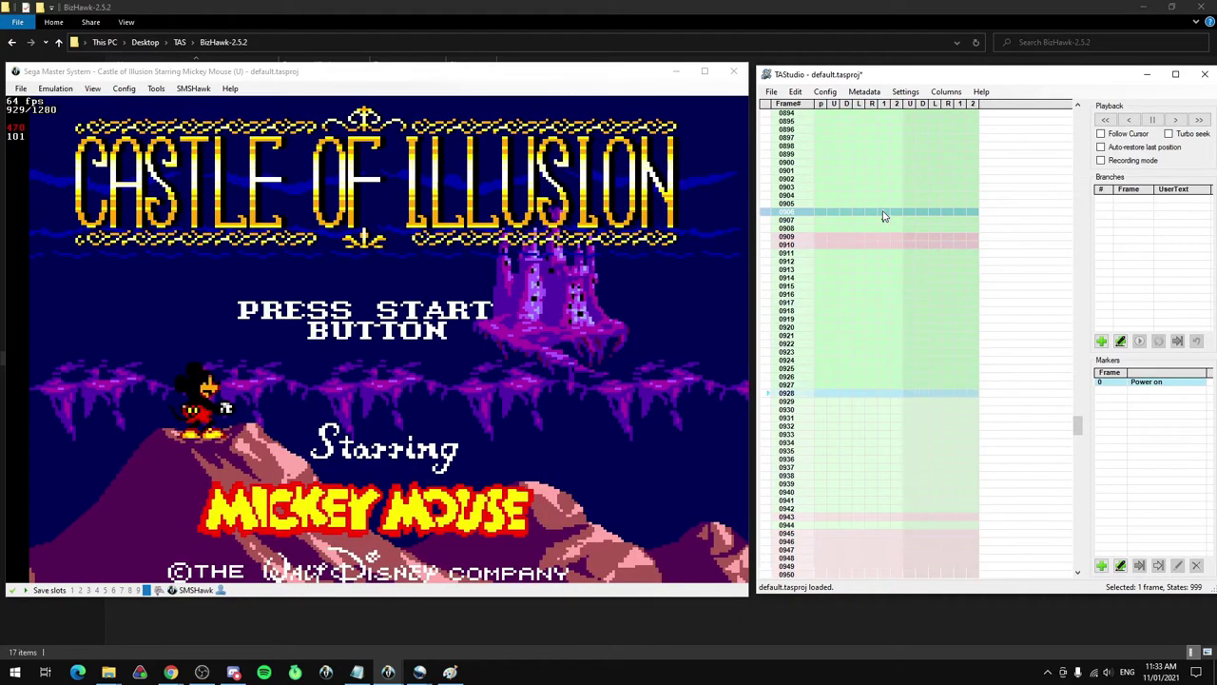
click(883, 219)
Try player 1 button 1 on frames 951 and 952 to skip the Practice/Normal menu
scroll(861, 280, down, 5)
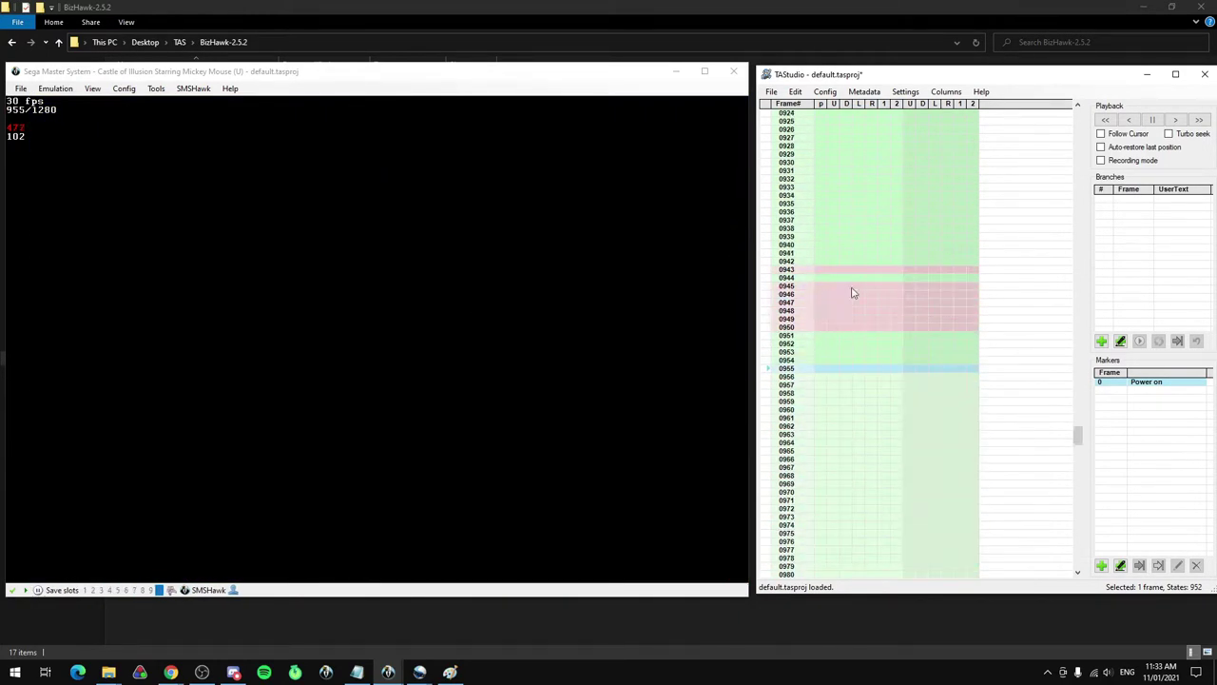
scroll(851, 293, down, 6)
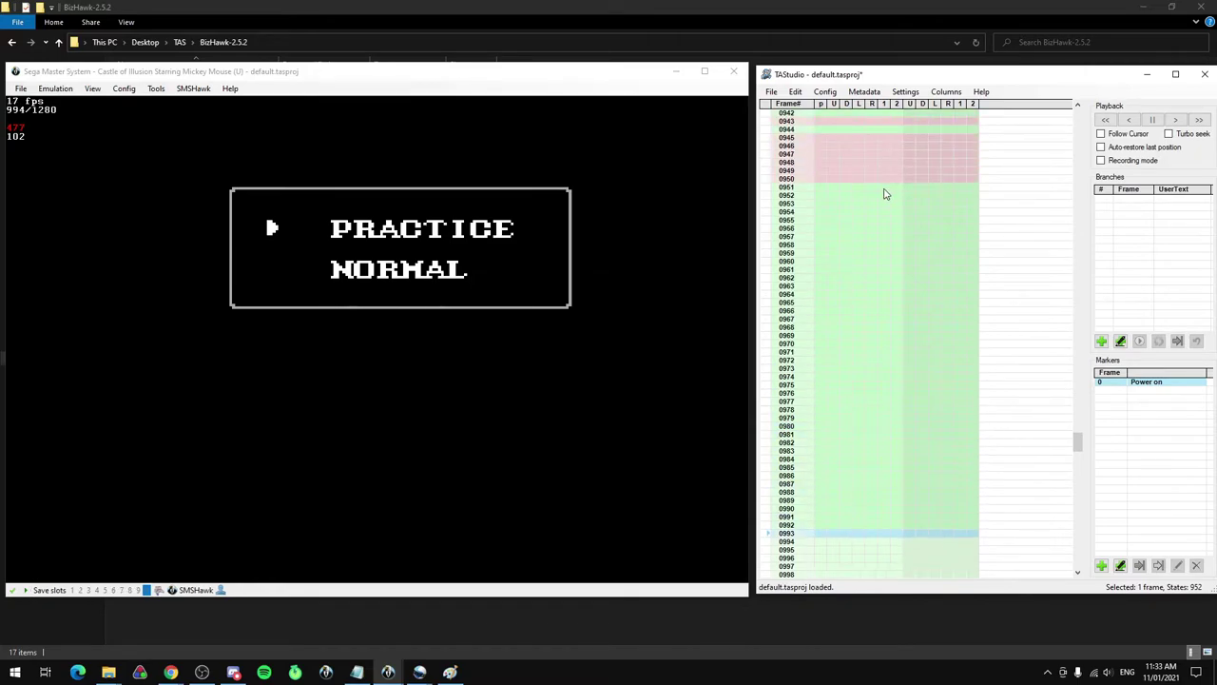
click(884, 188)
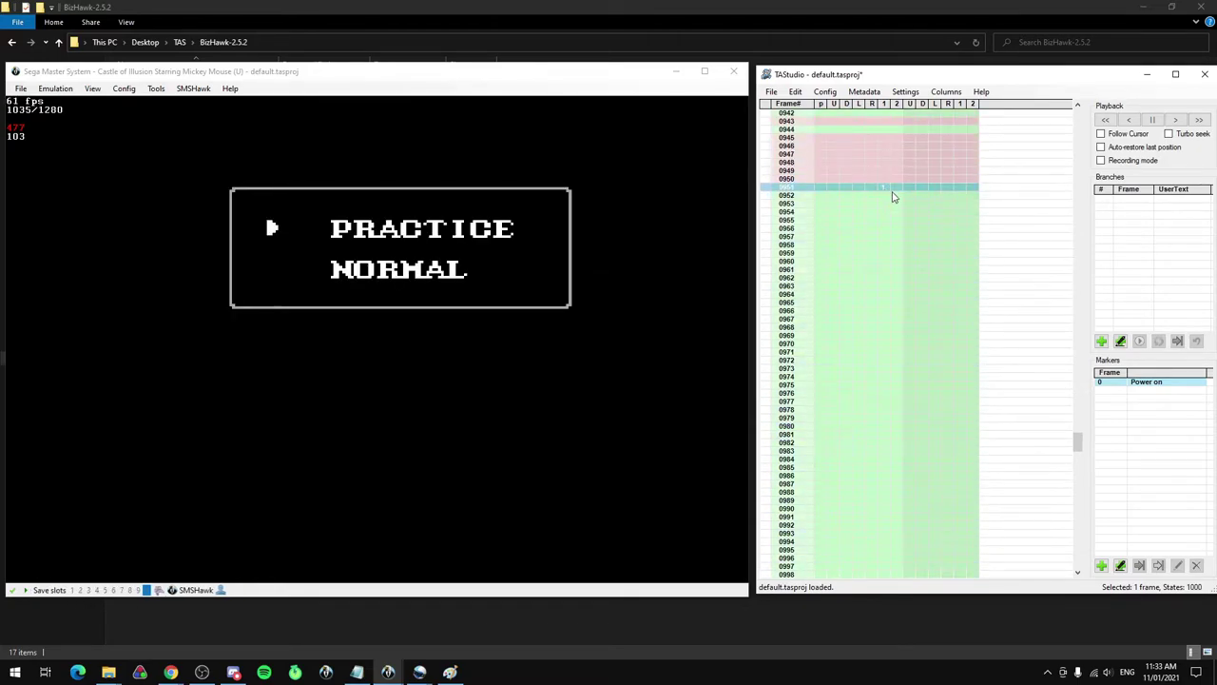
click(883, 188)
click(883, 195)
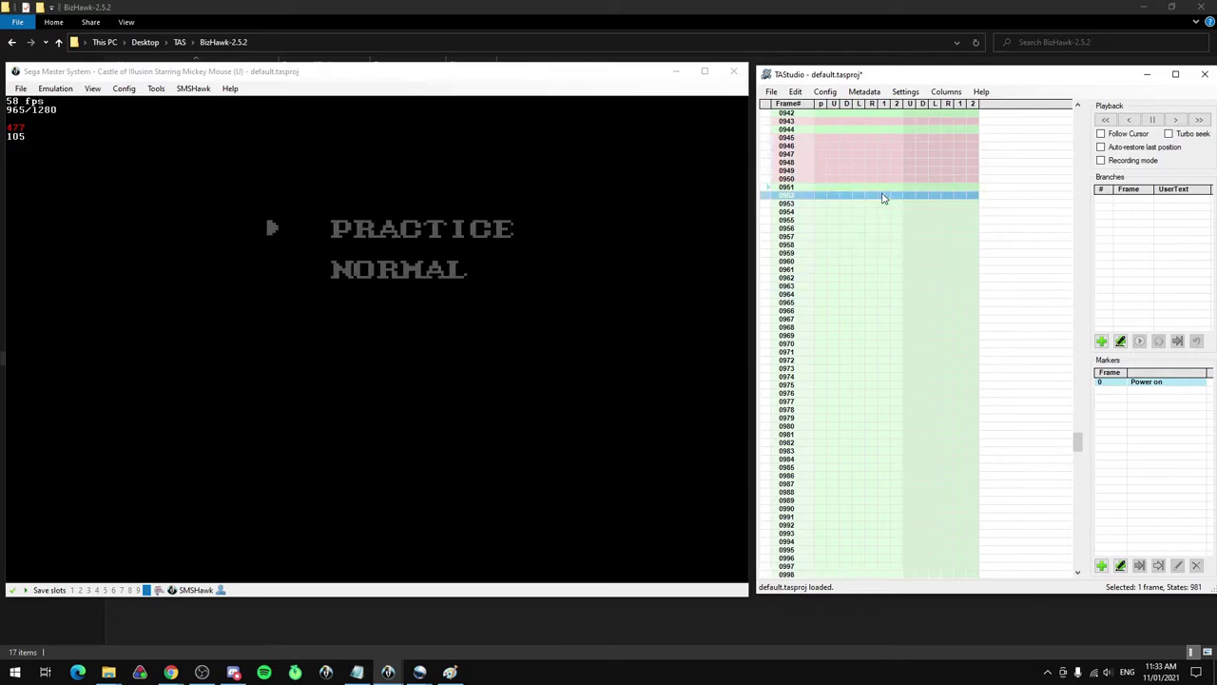
Test player 1 button 1 on frames 960, 966, 972, 978 and 996 to find roughly when the Practice/Normal menu accepts input
scroll(885, 203, down, 2)
click(886, 213)
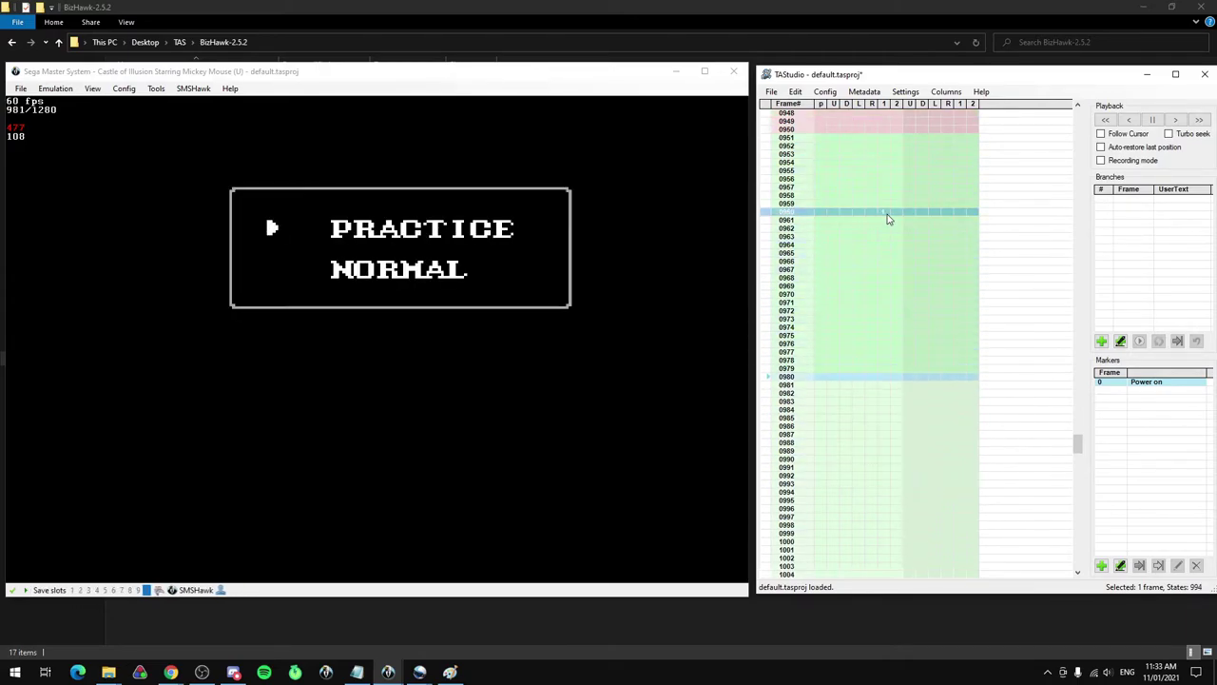
scroll(887, 214, down, 2)
click(886, 214)
scroll(886, 214, down, 2)
click(886, 214)
scroll(887, 214, down, 2)
click(886, 214)
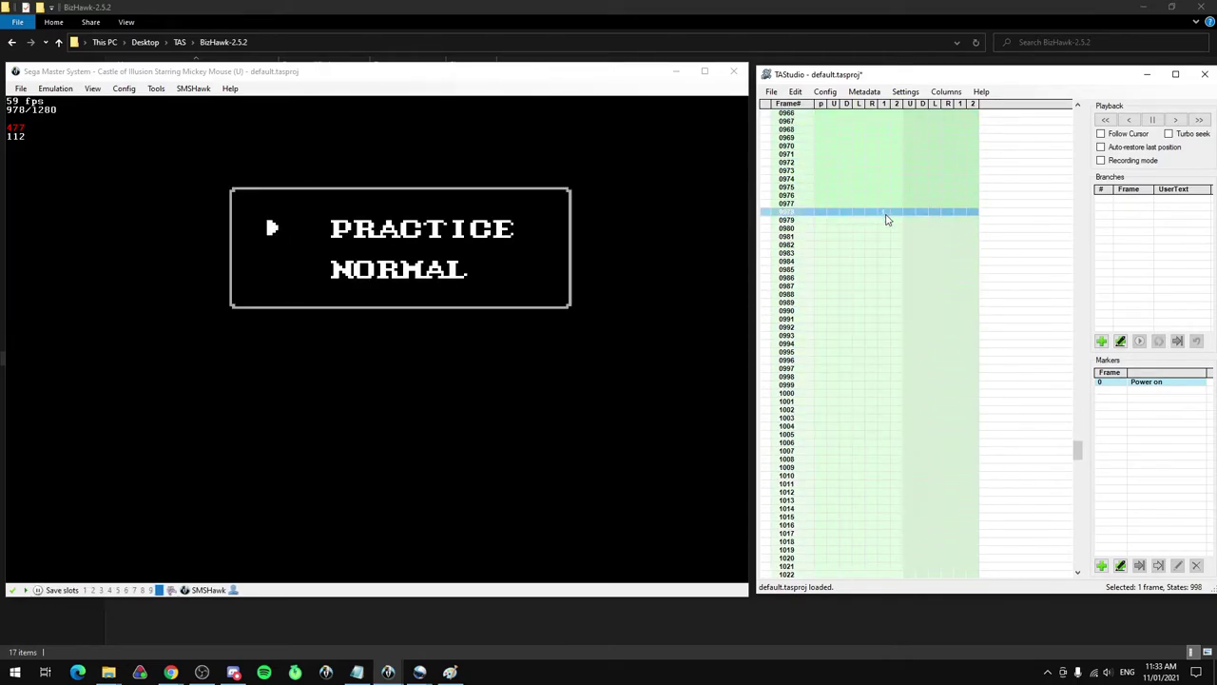
scroll(883, 217, down, 3)
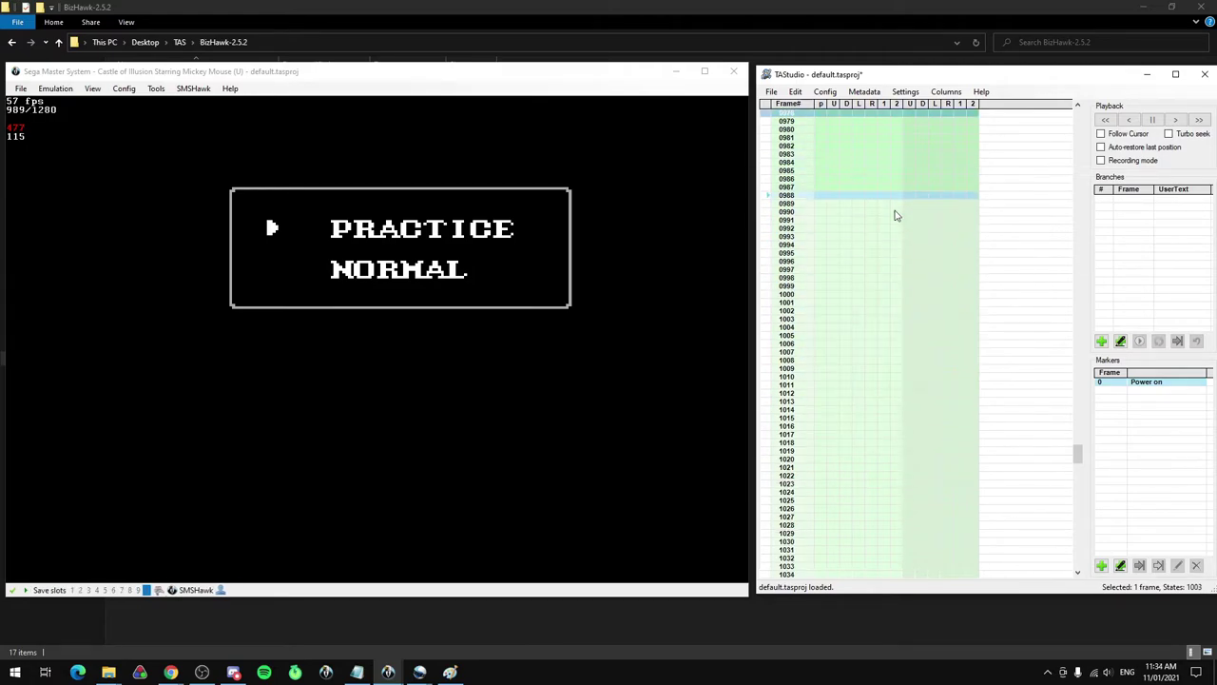
click(881, 213)
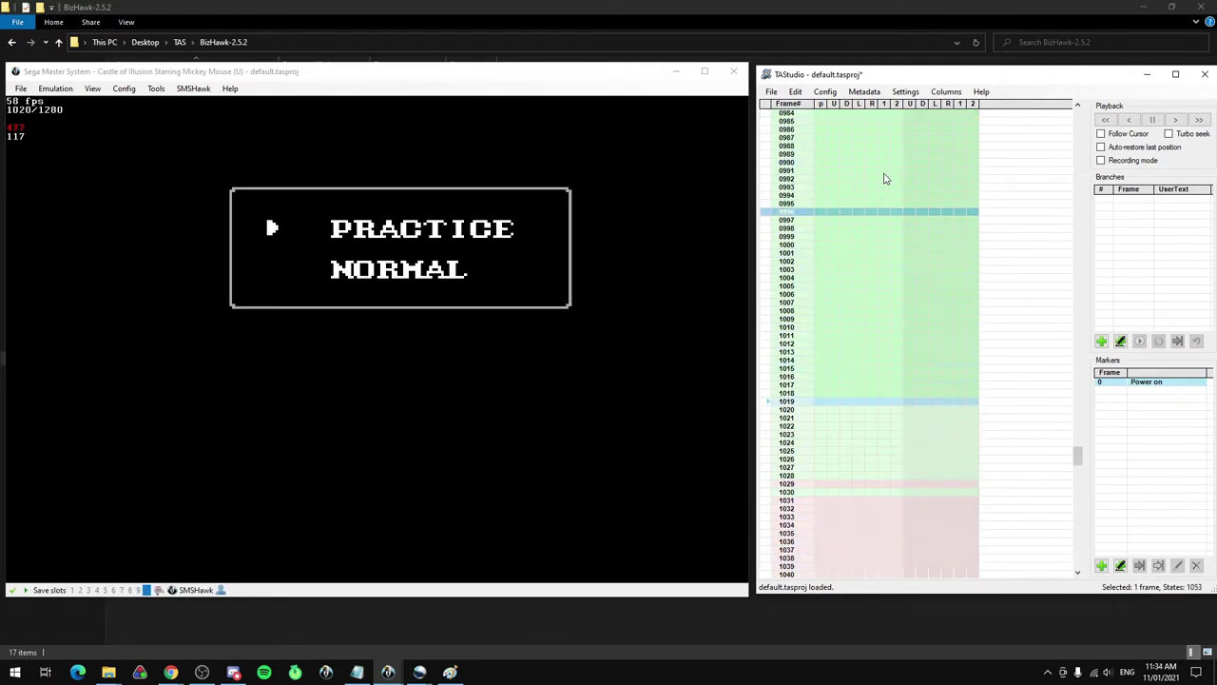
Test player 1 button 1 on frames 991, 989 and 988, and leave it only on frame 989
click(884, 174)
click(885, 155)
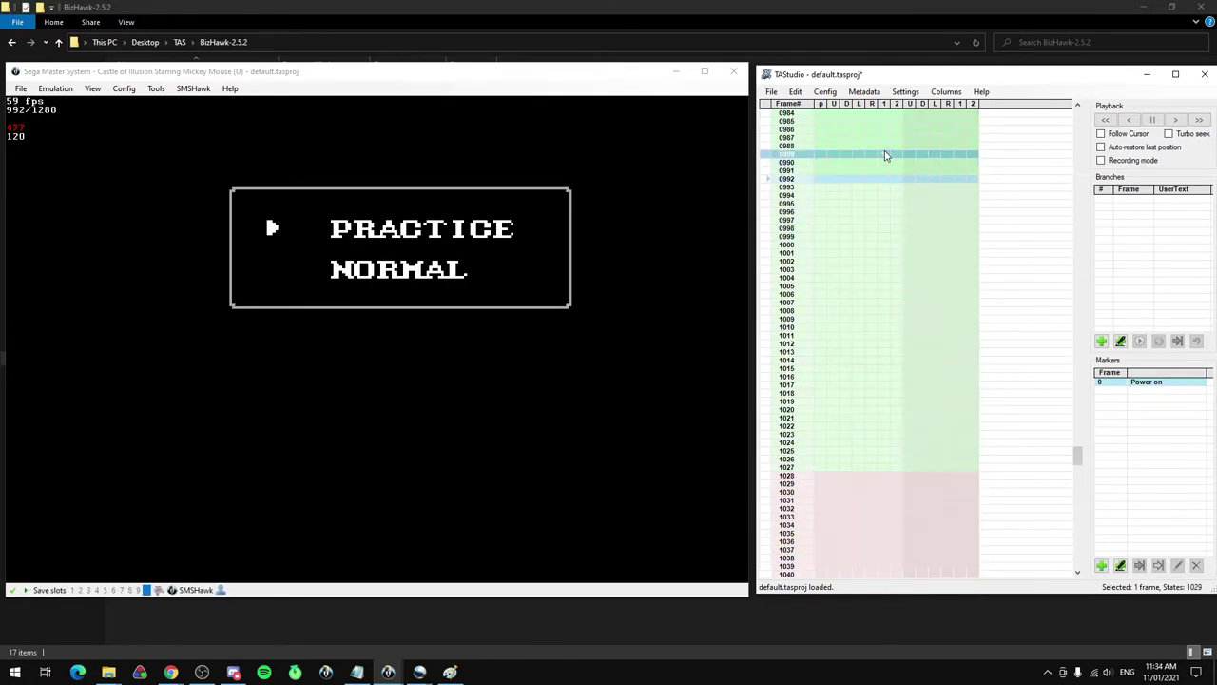
click(884, 155)
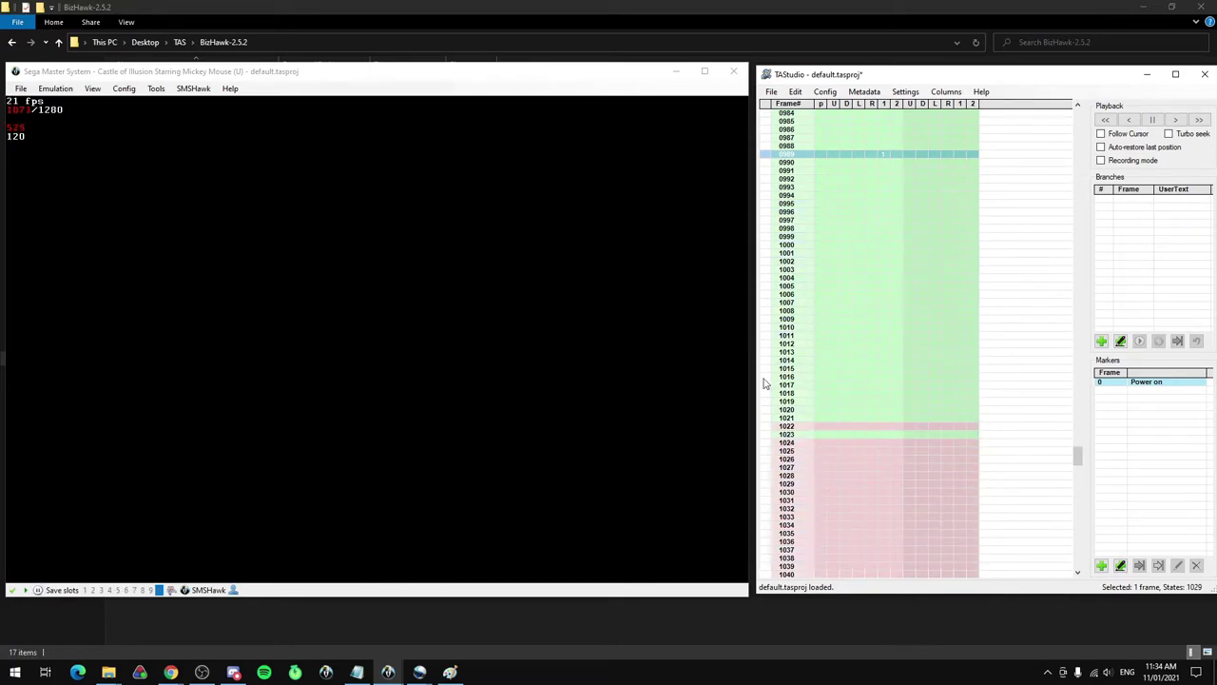
click(885, 146)
click(884, 154)
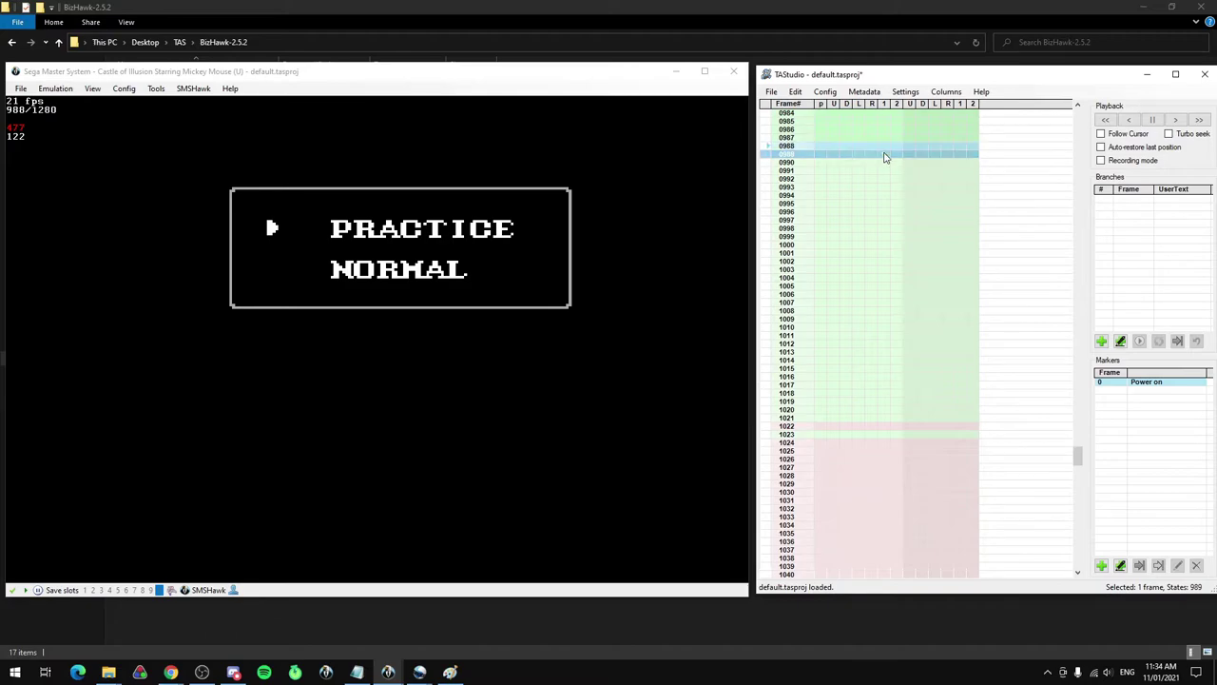
Insert blank frames at frame 987 to push the button 1 input down to frame 1004, and delete frames to pull it back to 991
click(768, 137)
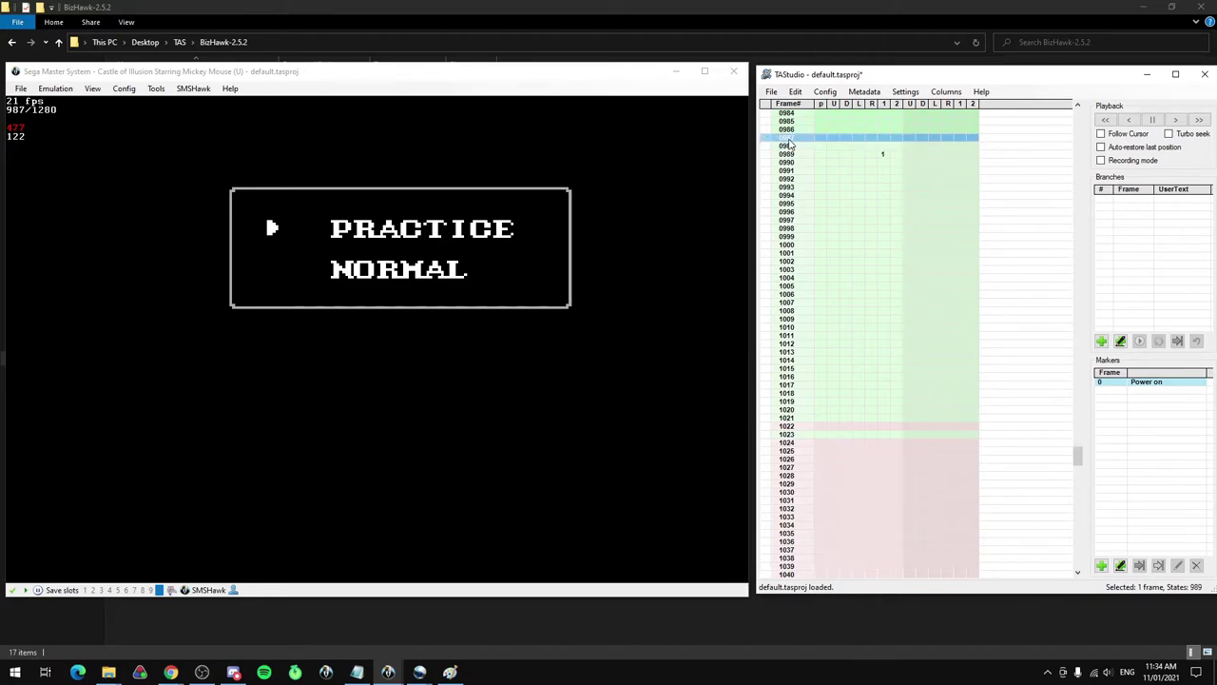
right_click(810, 141)
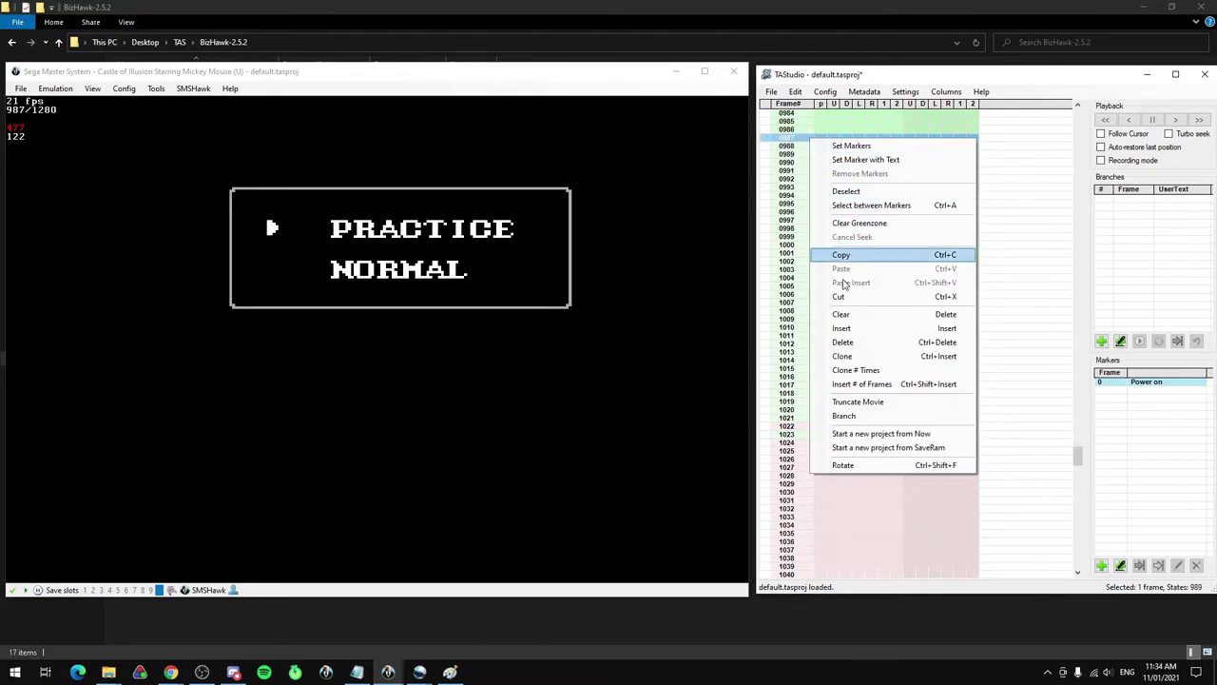
click(797, 146)
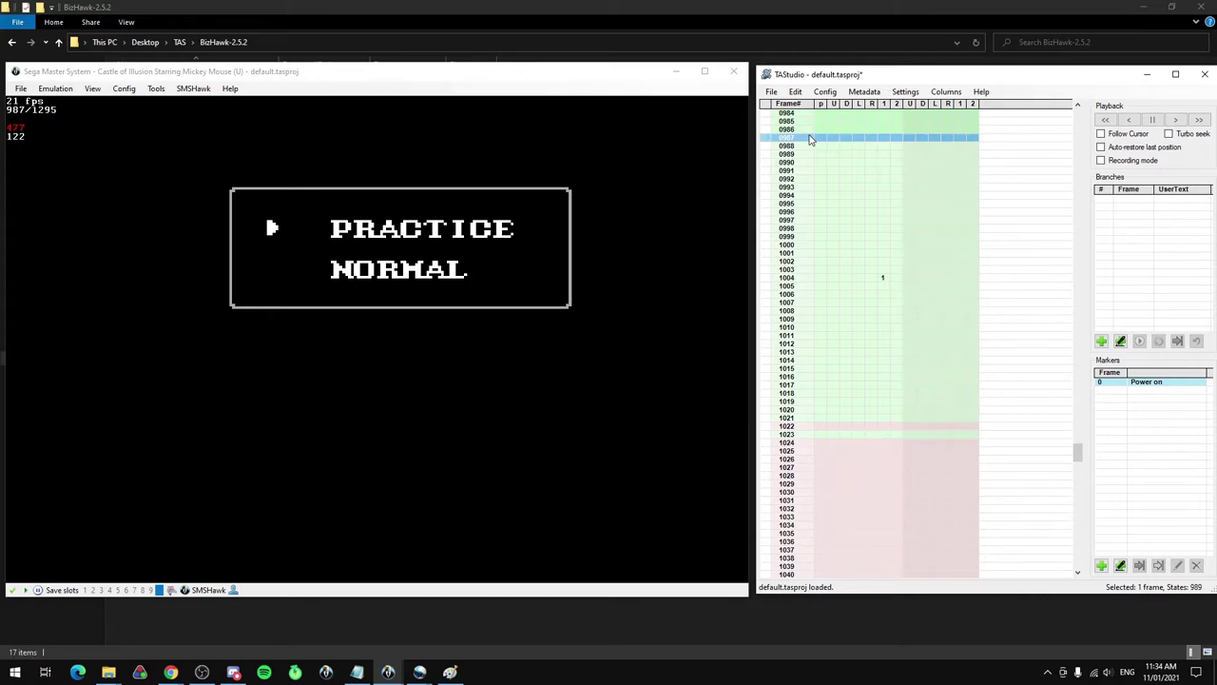
right_click(811, 139)
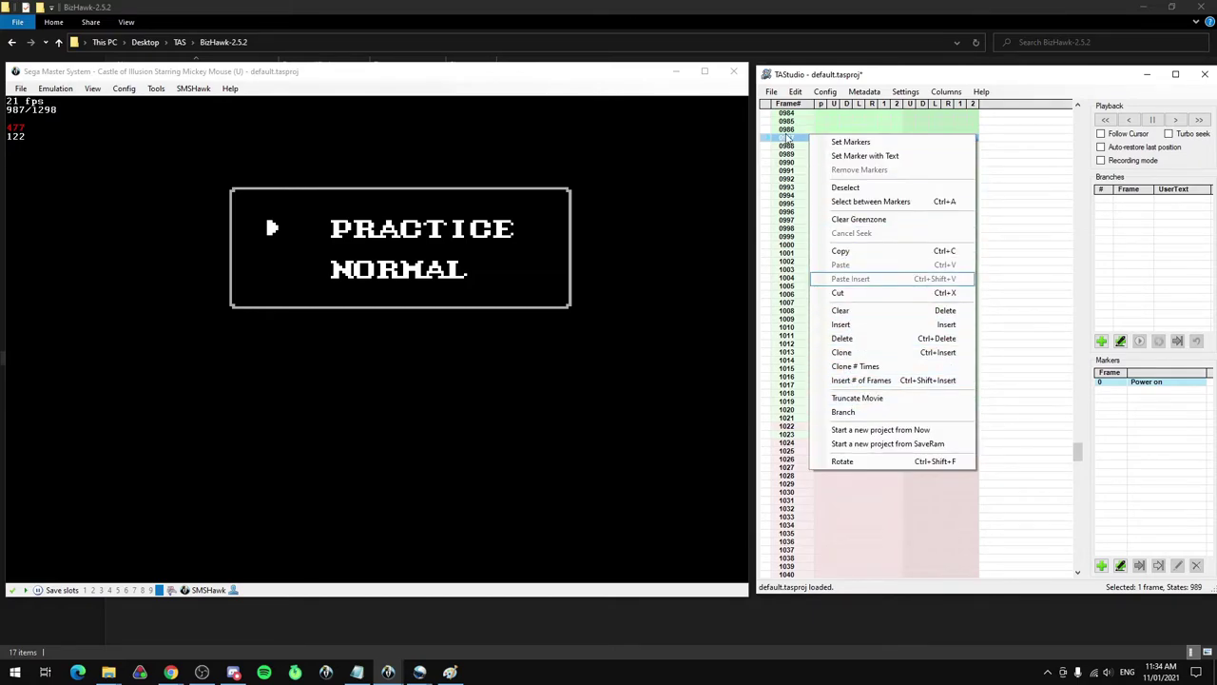
click(788, 140)
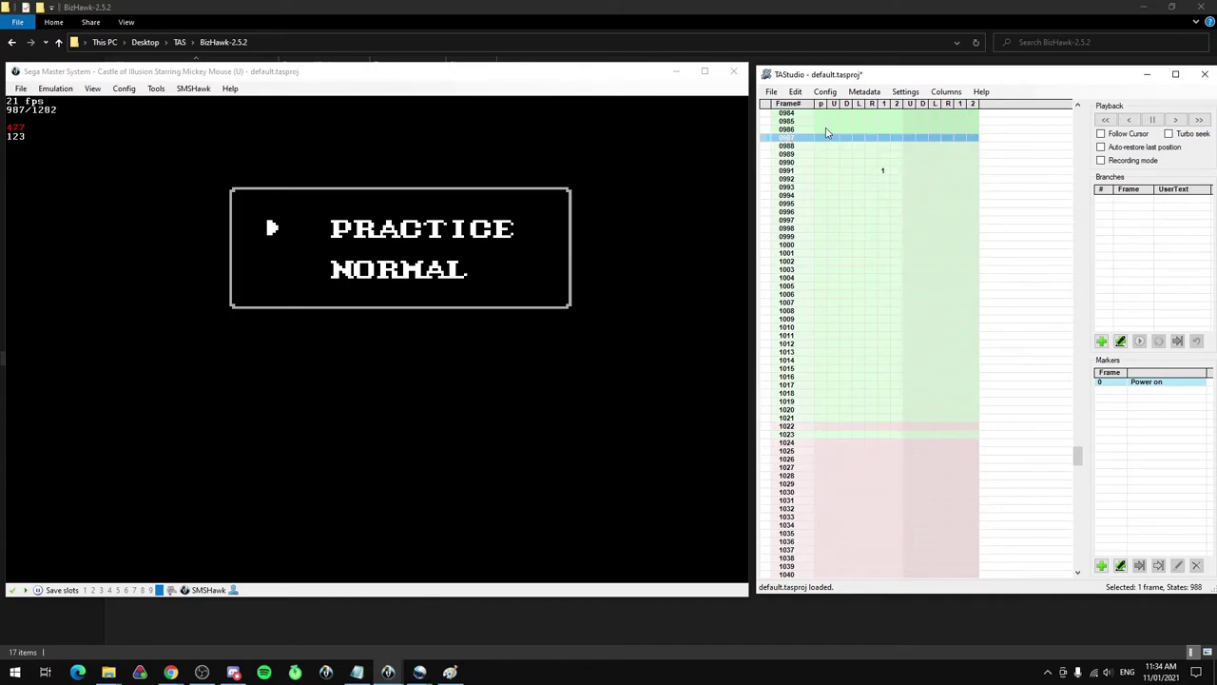
Delete frames one by one at frame 975 until button 1 reaches frame 982, and insert one frame to place it on 983
scroll(886, 166, up, 4)
click(774, 139)
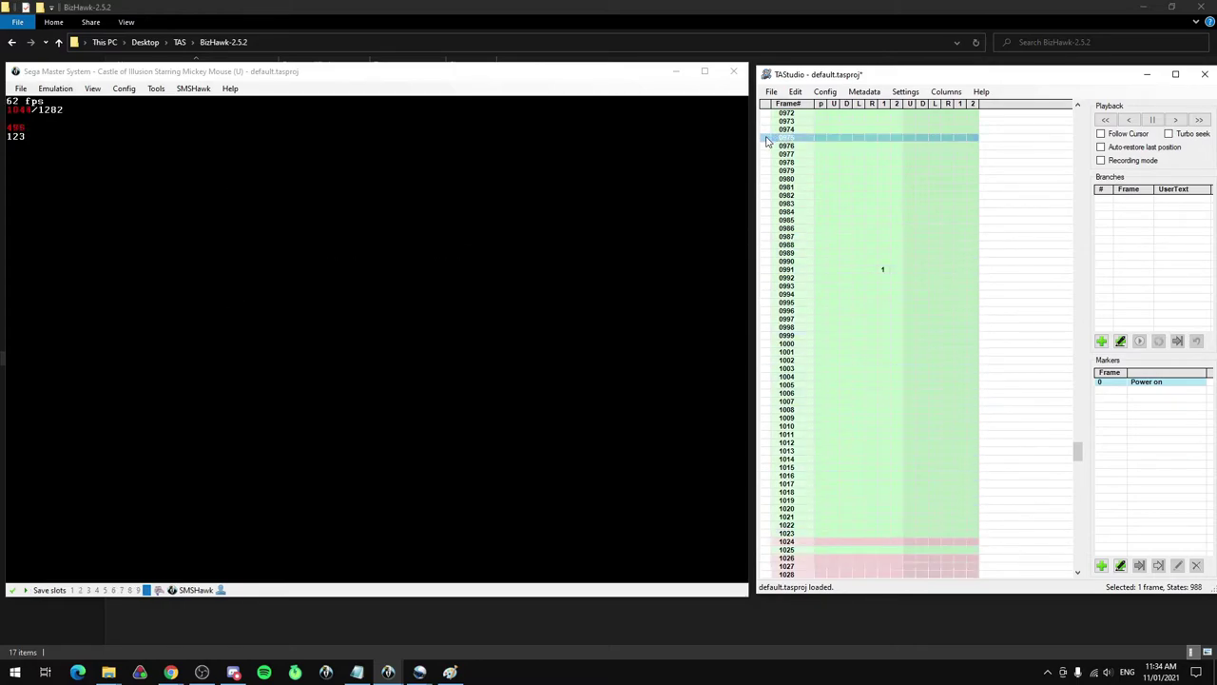
key(ctrl+Delete)
key(ctrl+Delete)
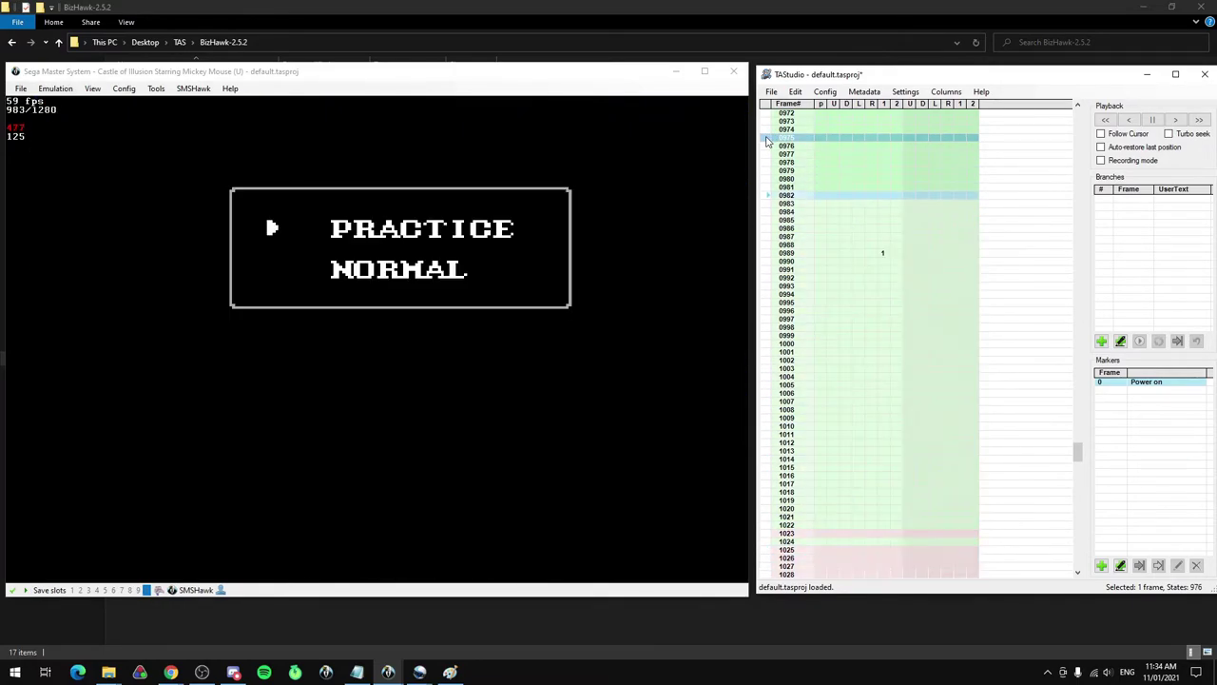
key(ctrl+Delete)
key(ctrl+Delete)
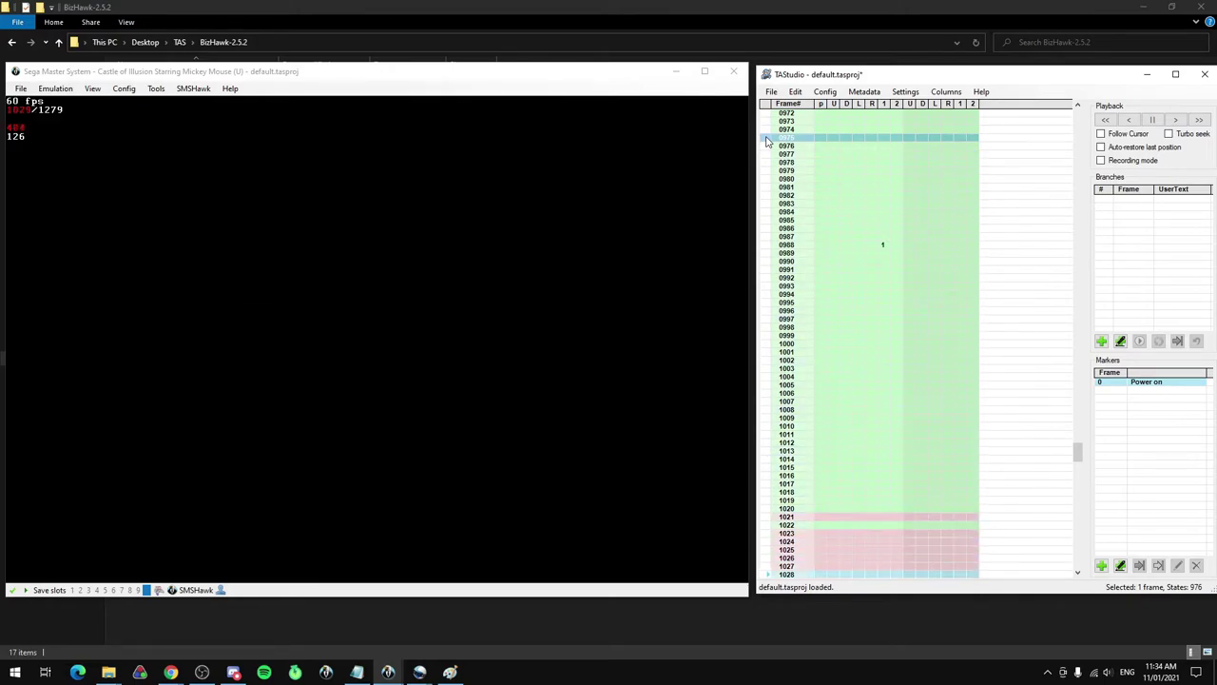
key(ctrl+Delete)
key(ctrl+Delete)
key(ctrl+Delete)
key(ctrl+Delete)
key(ctrl+Delete)
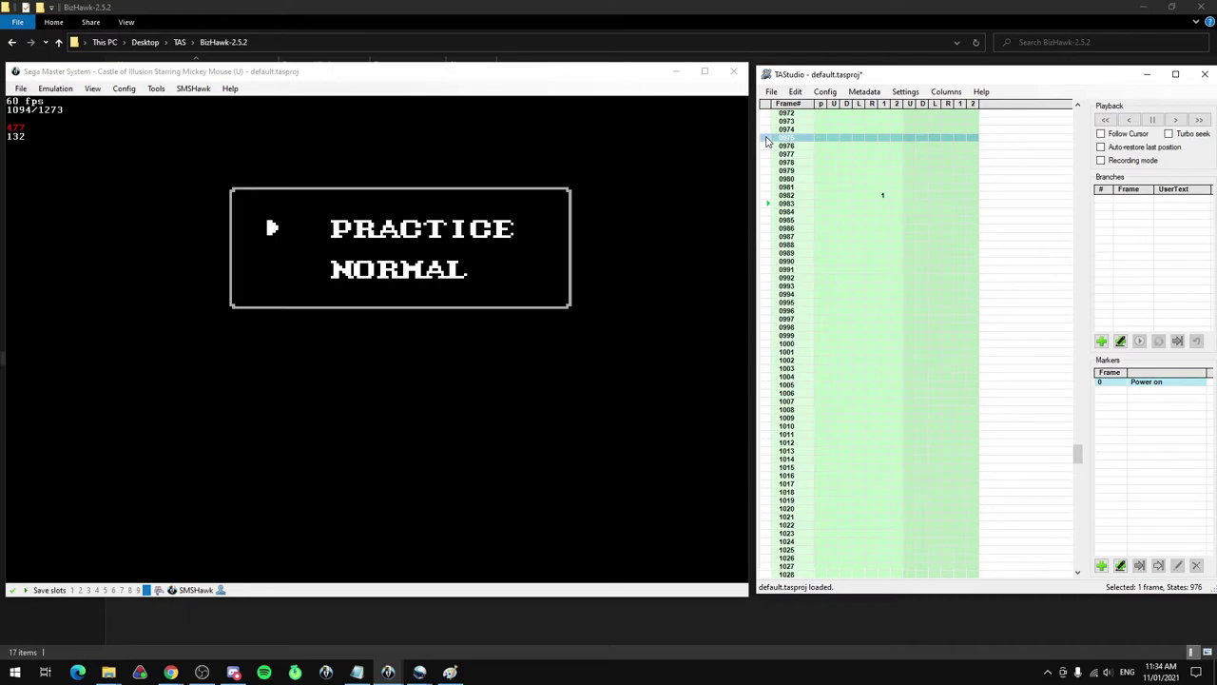
key(Insert)
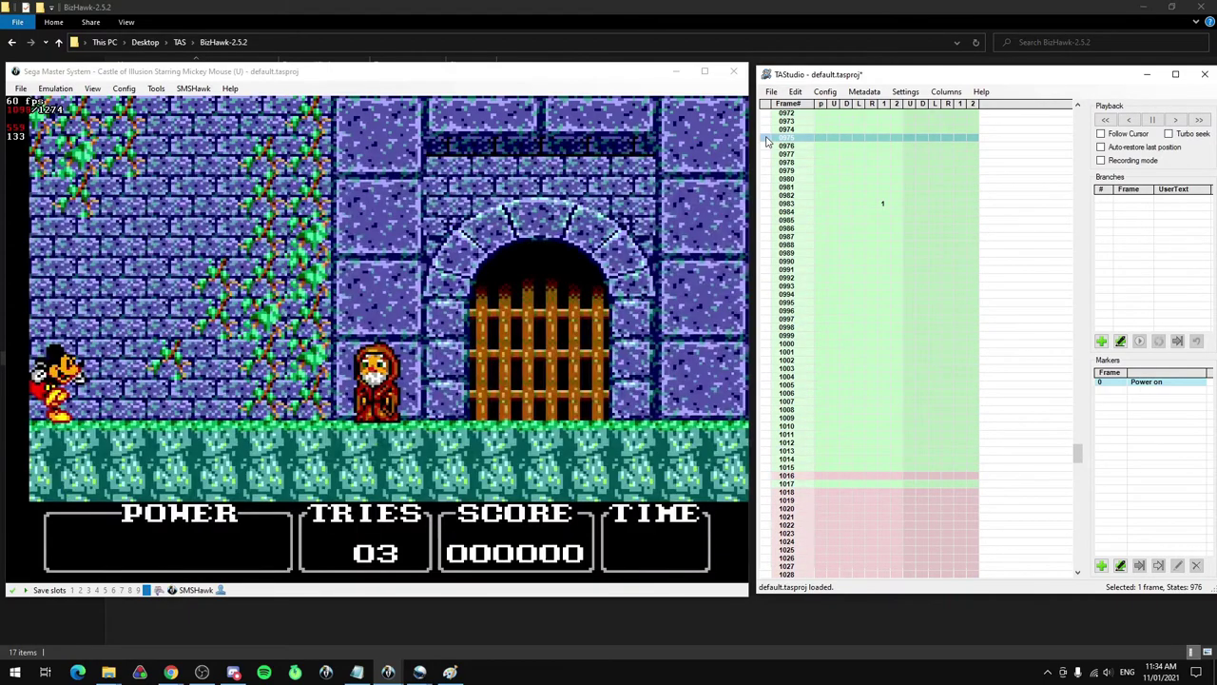
Return playback to frame 983 and set the system speaker volume to 8
right_click(765, 204)
key(Escape)
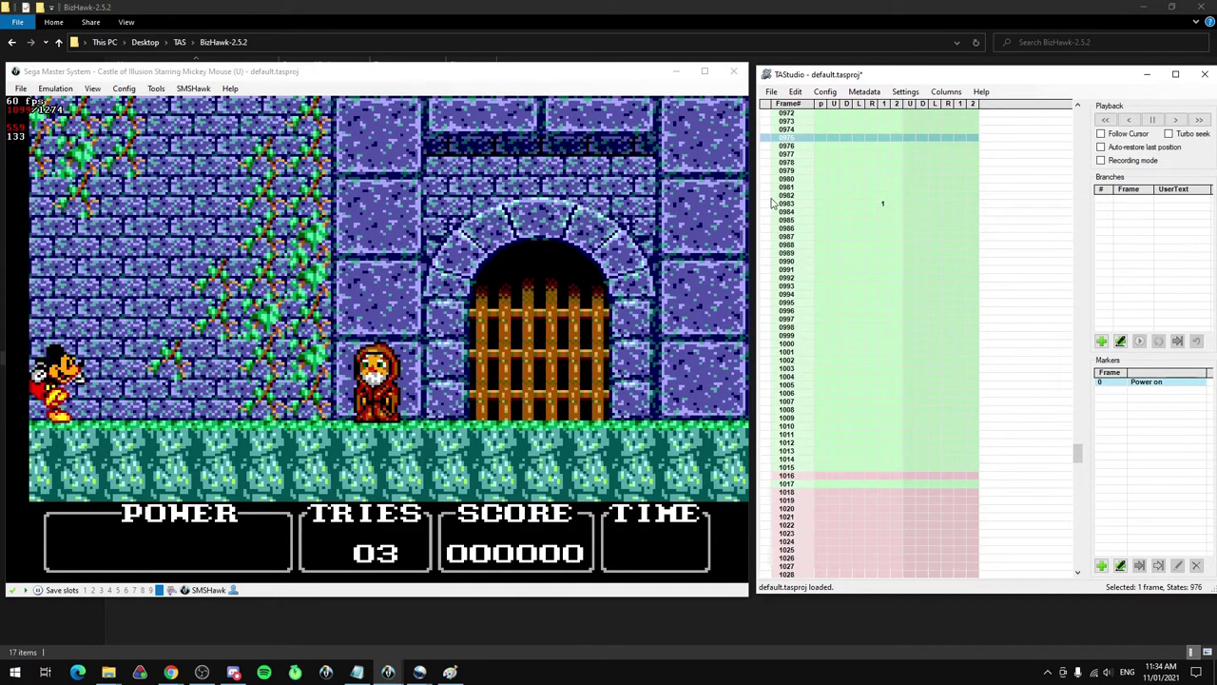
click(771, 203)
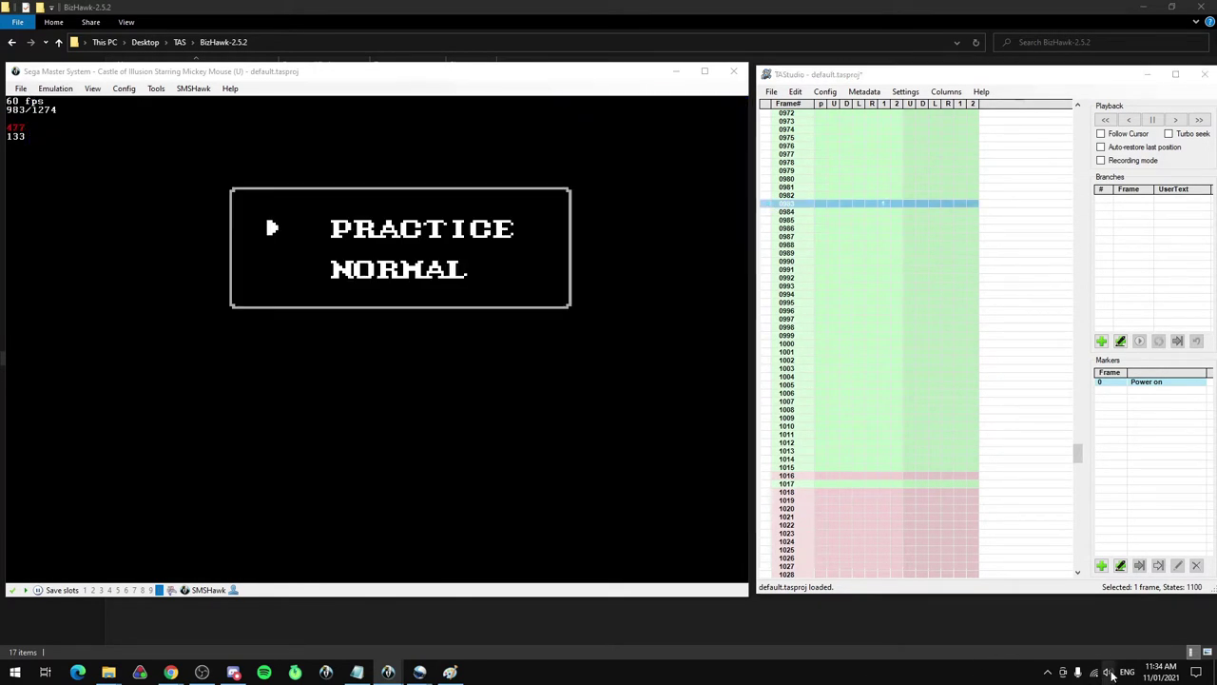
click(1107, 672)
click(1043, 643)
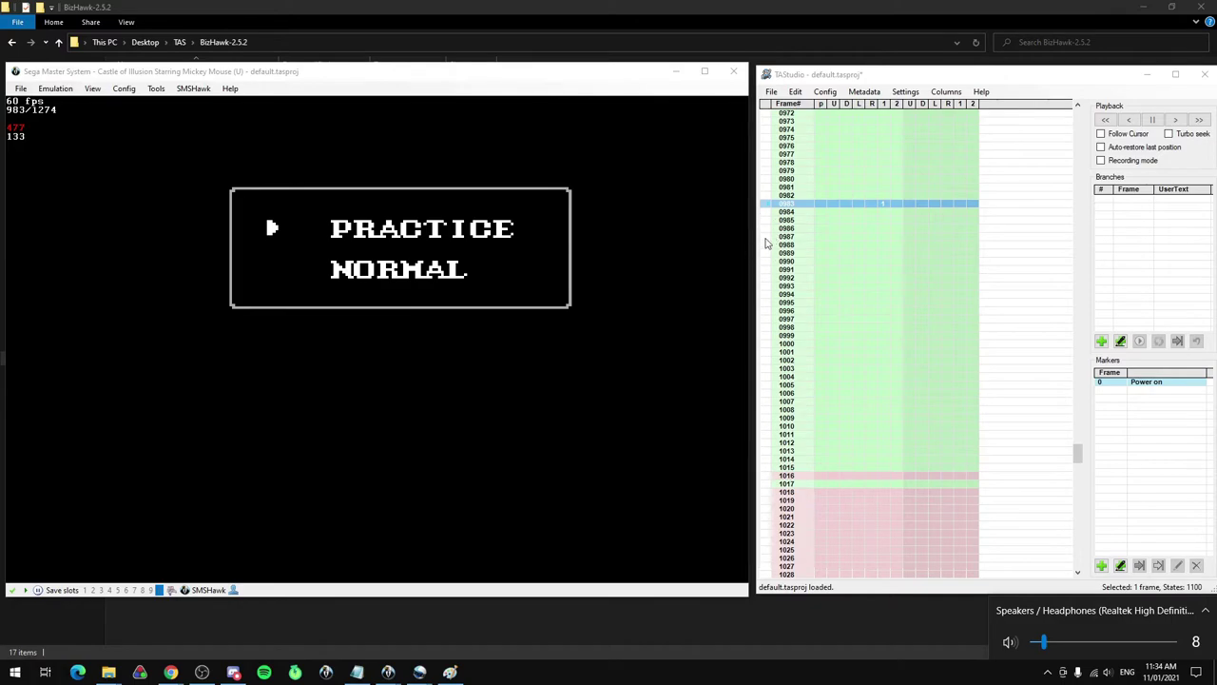
Play past the Practice/Normal menu into the castle scene and examine the old man's dialogue around frame 1211
click(766, 222)
key(f)
scroll(776, 229, down, 9)
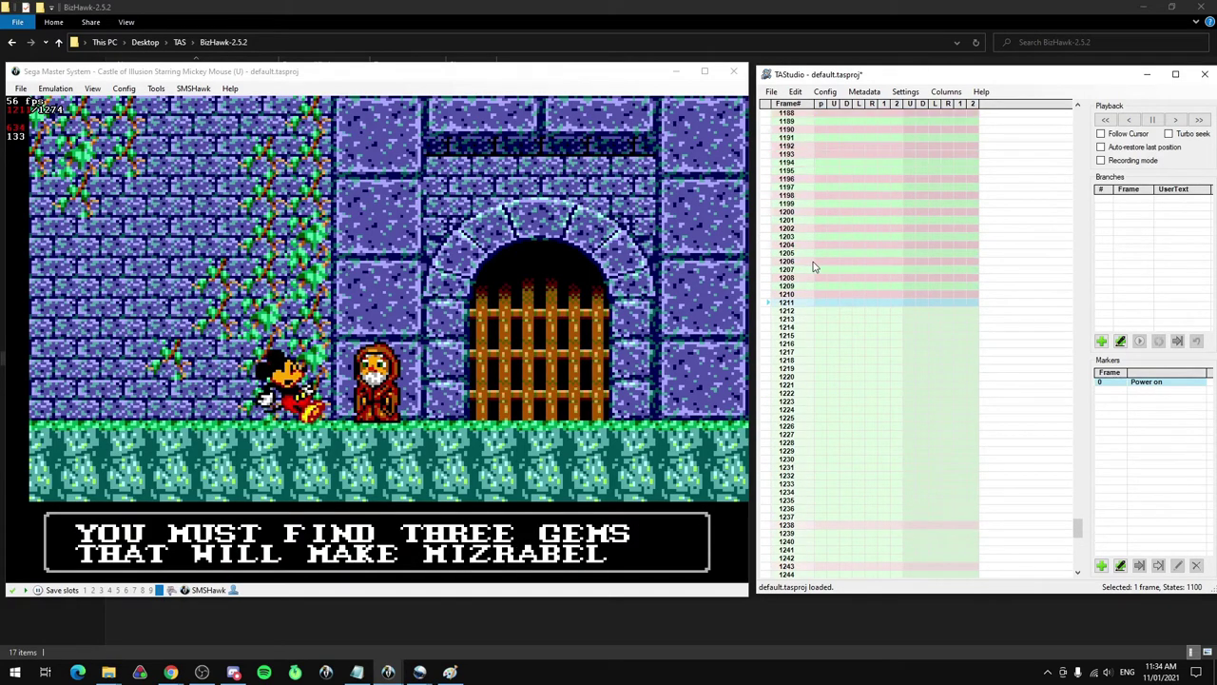
scroll(813, 261, up, 1)
key(f)
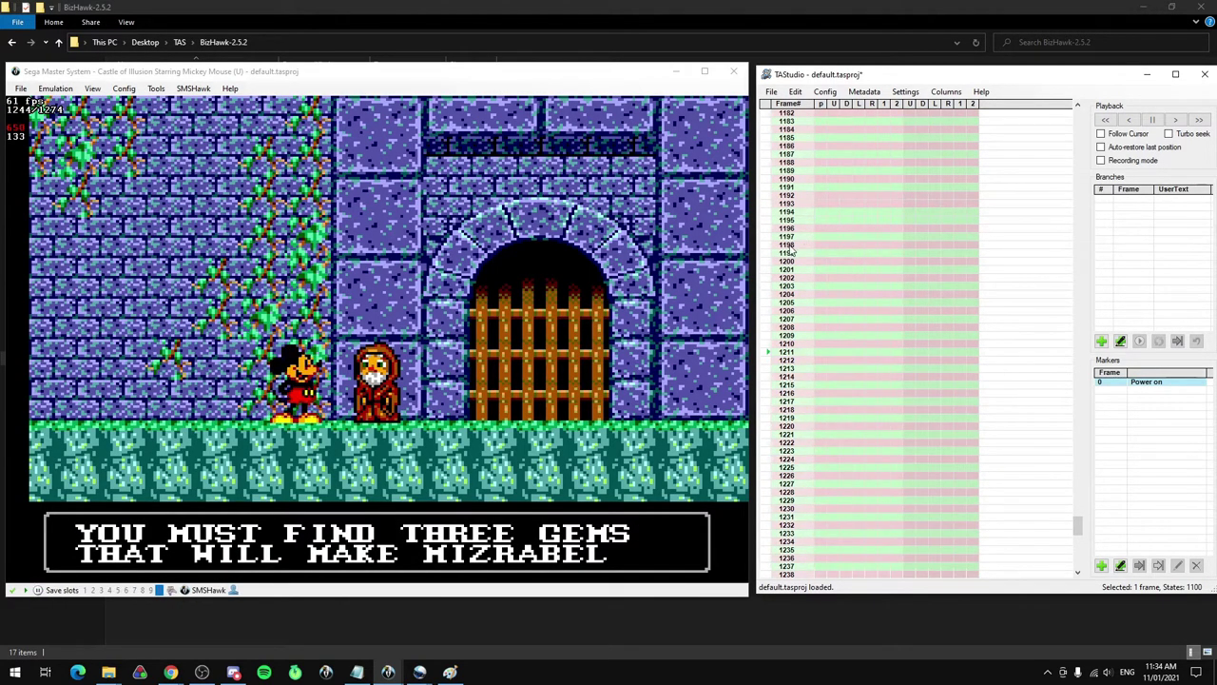
Try player 1 button 2 on frame 1194 to advance the old man's dialogue, and clear it again
click(777, 212)
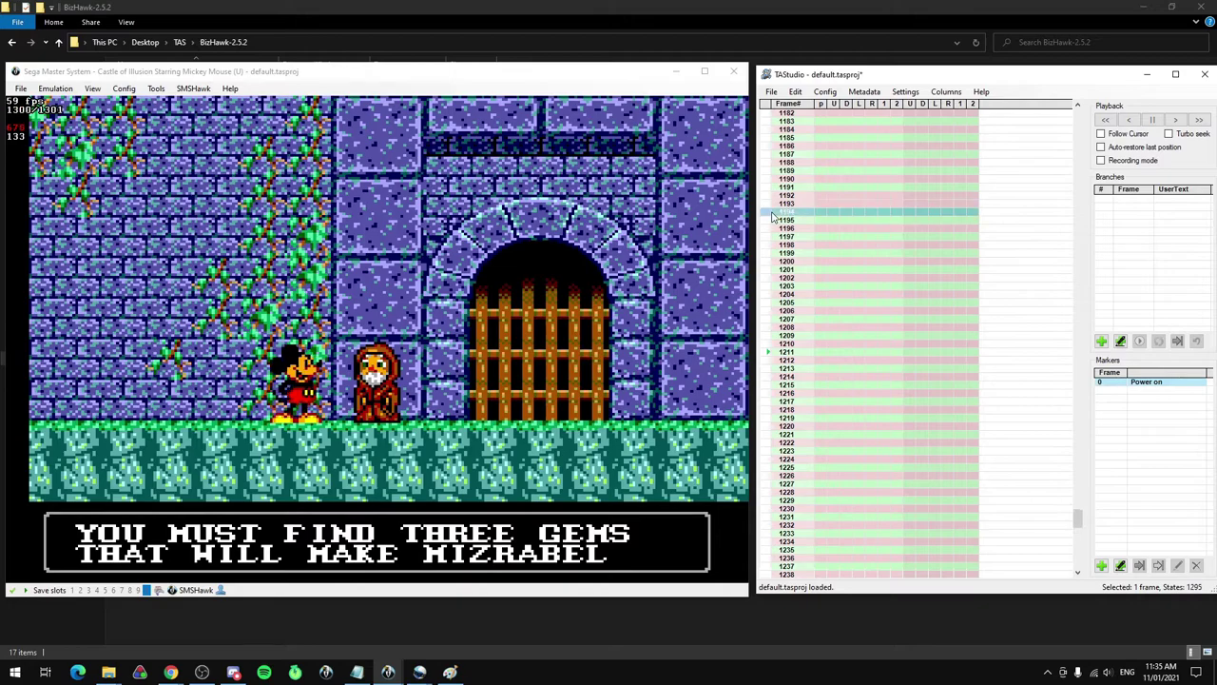
click(902, 210)
click(902, 211)
click(901, 211)
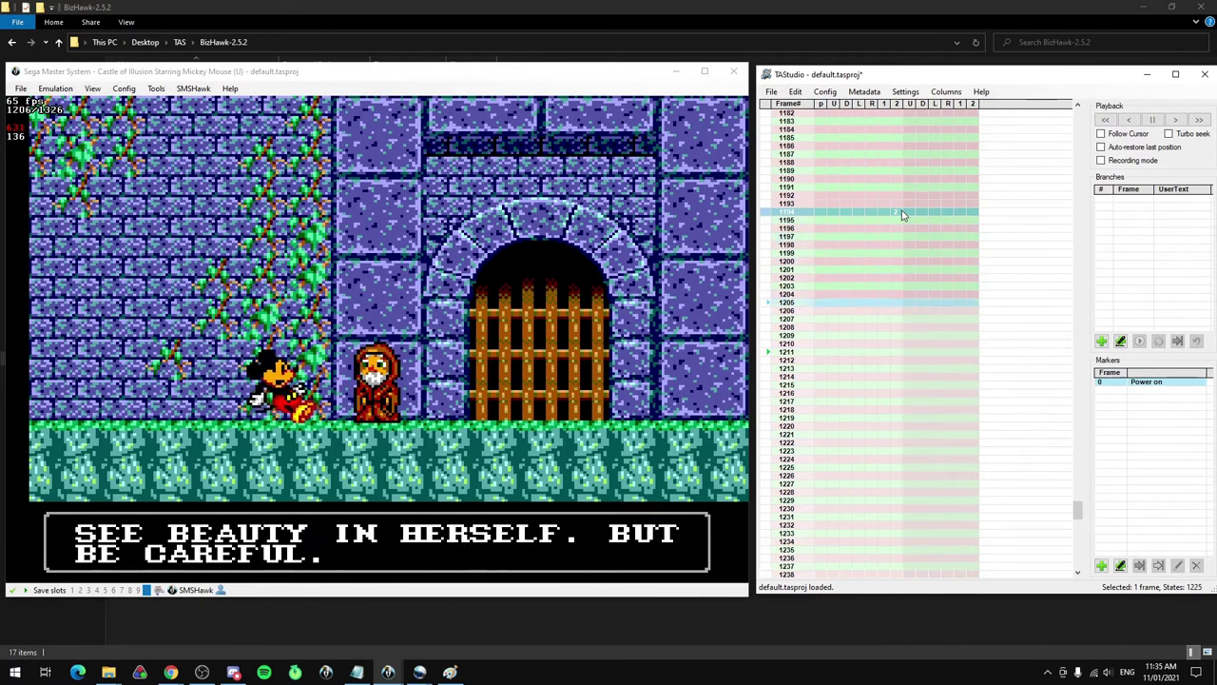
click(903, 213)
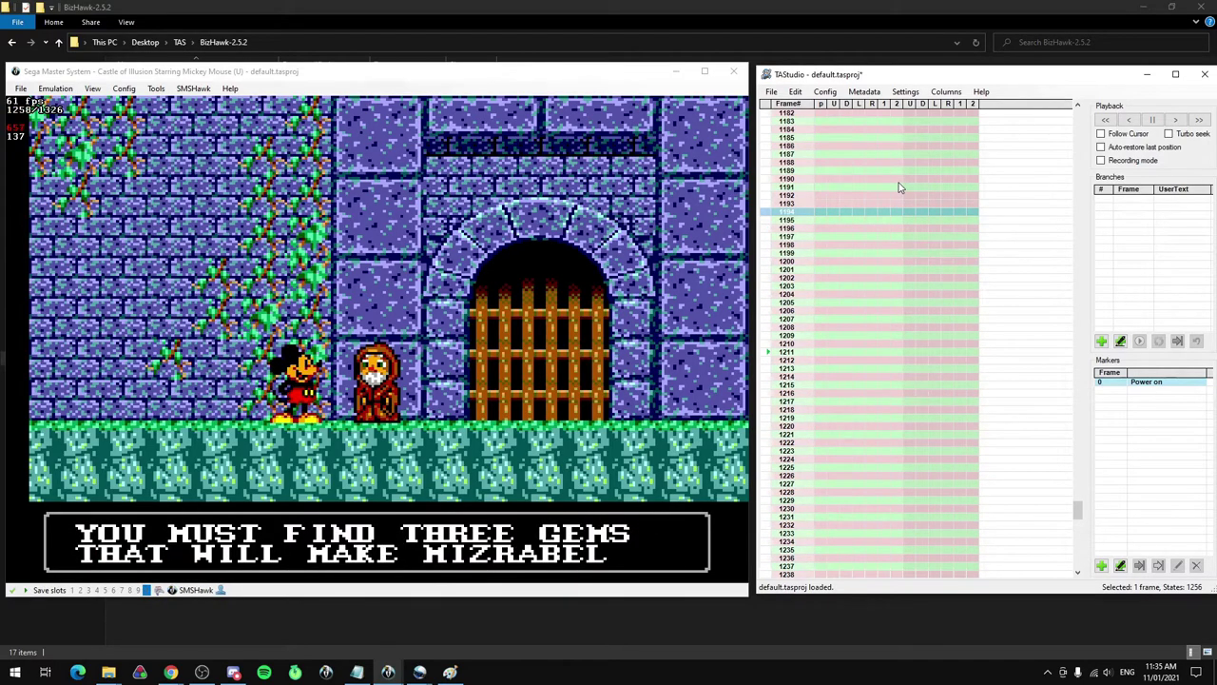
Try player 1 button 2 on frames 1191 through 1193, clear those inputs and return playback to frame 1191
click(900, 189)
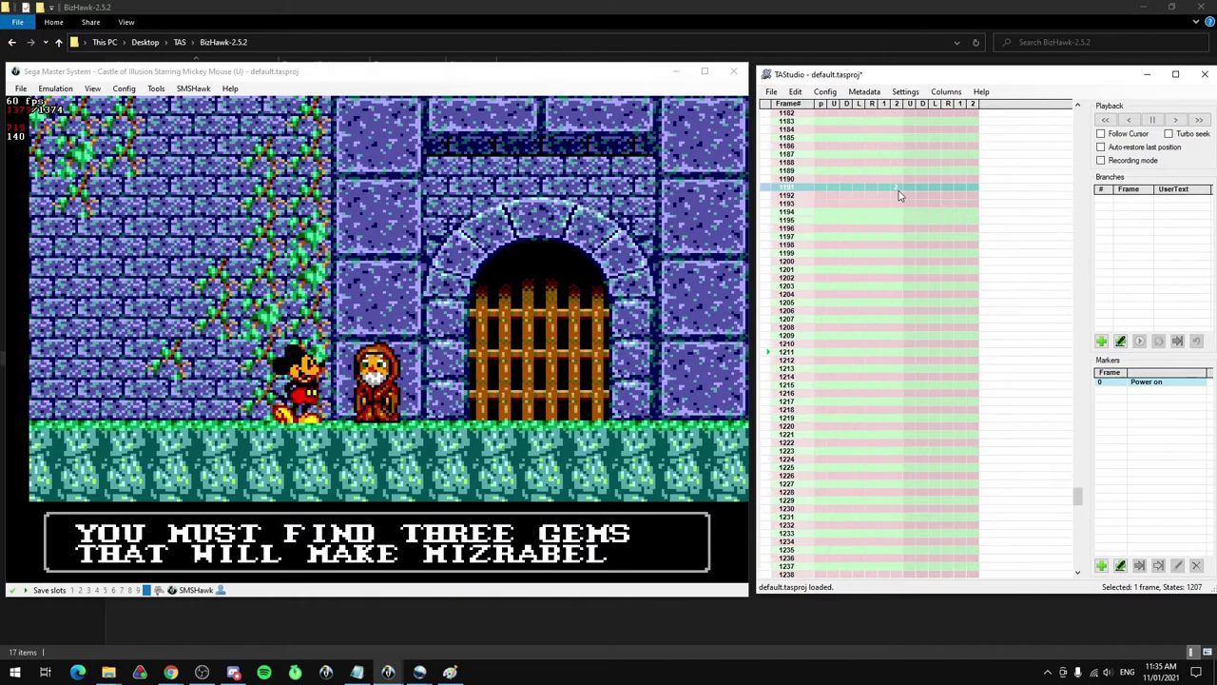
click(898, 195)
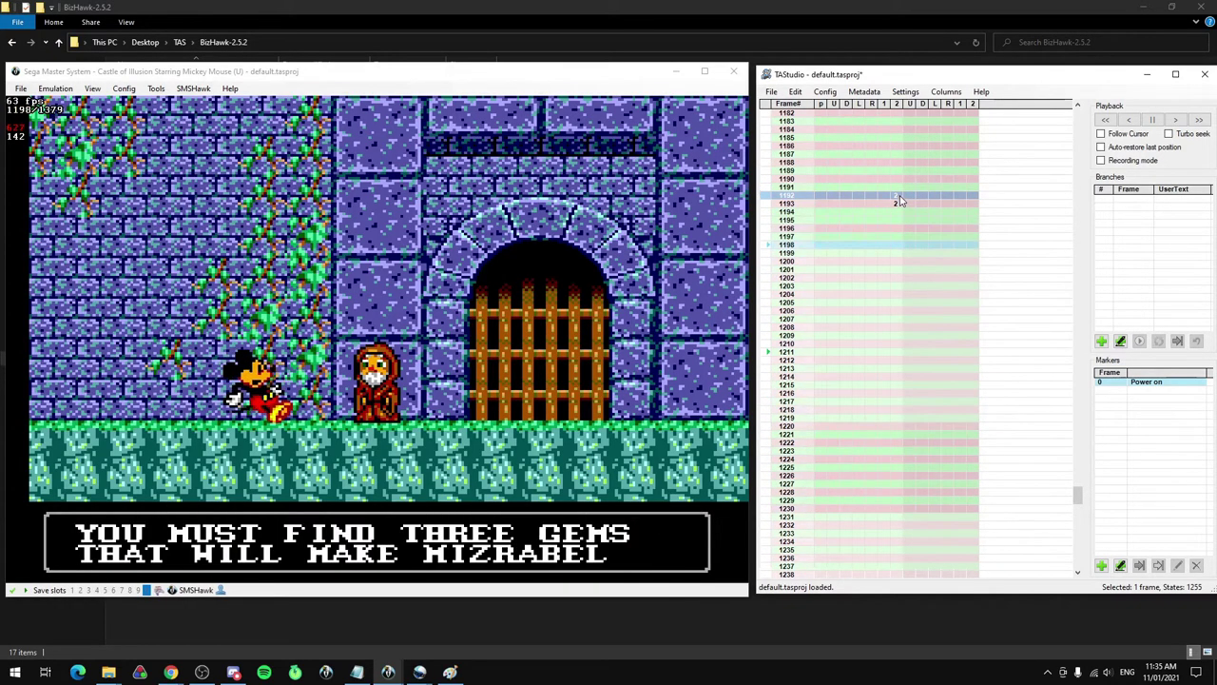
click(896, 190)
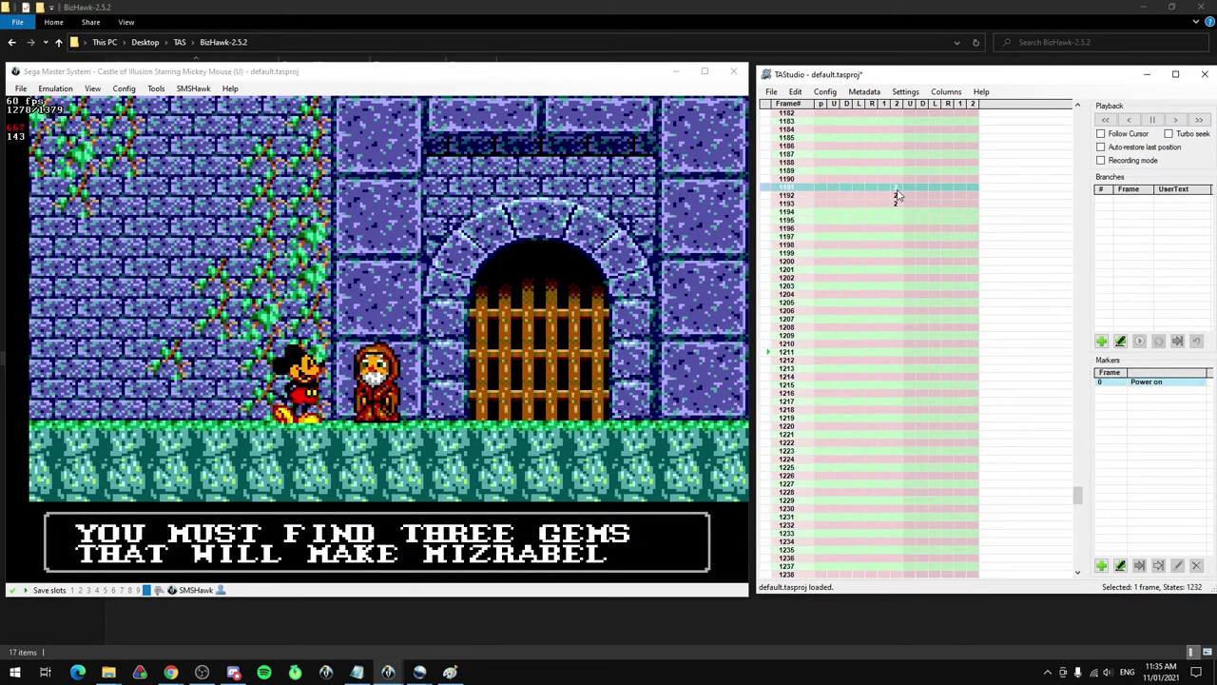
drag(896, 154, 897, 201)
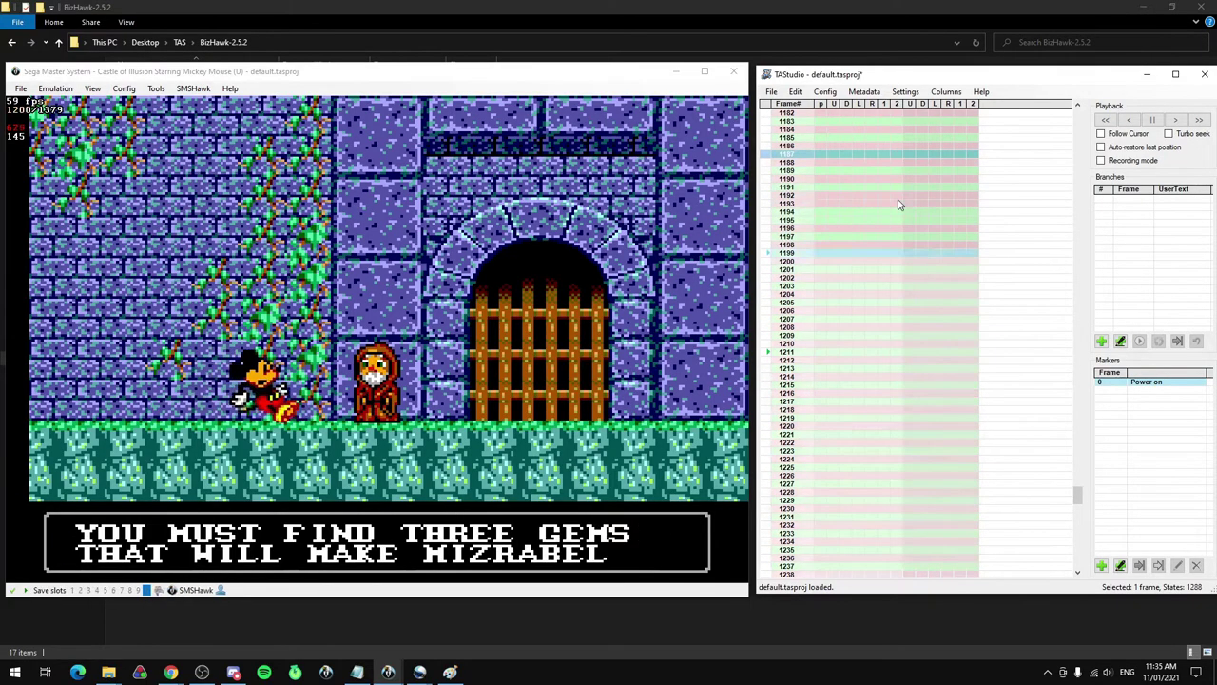
click(770, 188)
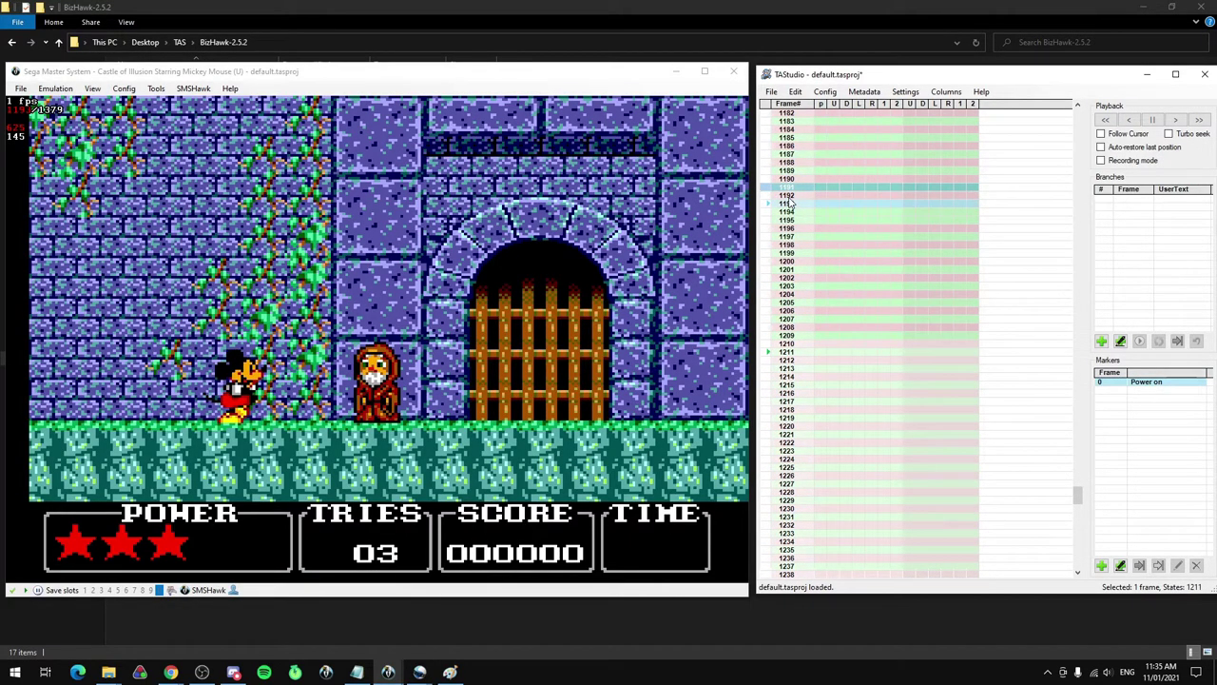
Fill player 1 button 2 from frame 1194 through 1221, and clear it from every frame except 1194
click(900, 213)
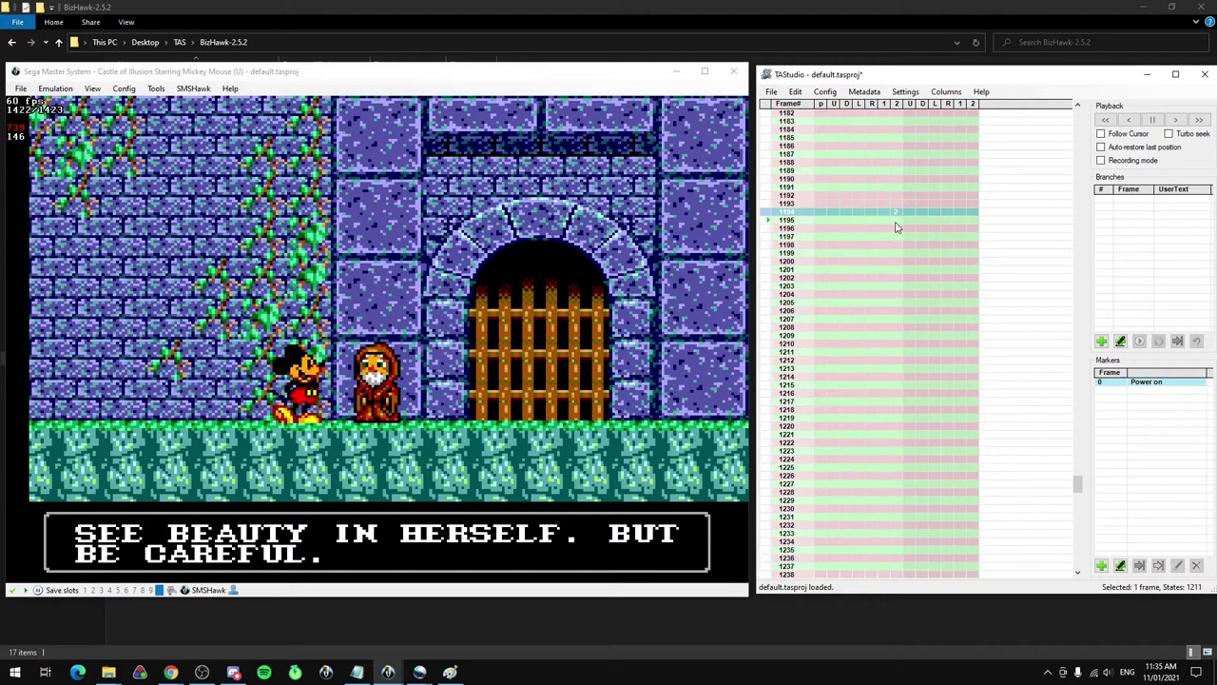
click(897, 220)
drag(897, 234, 895, 434)
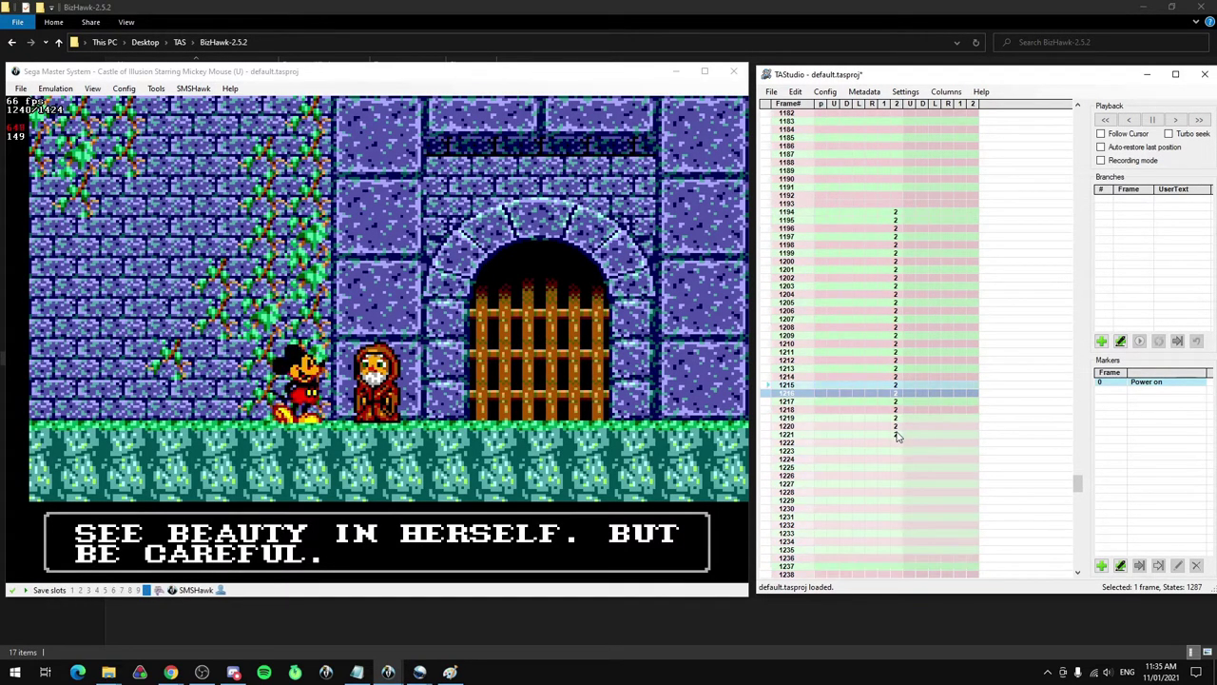
drag(895, 222, 875, 478)
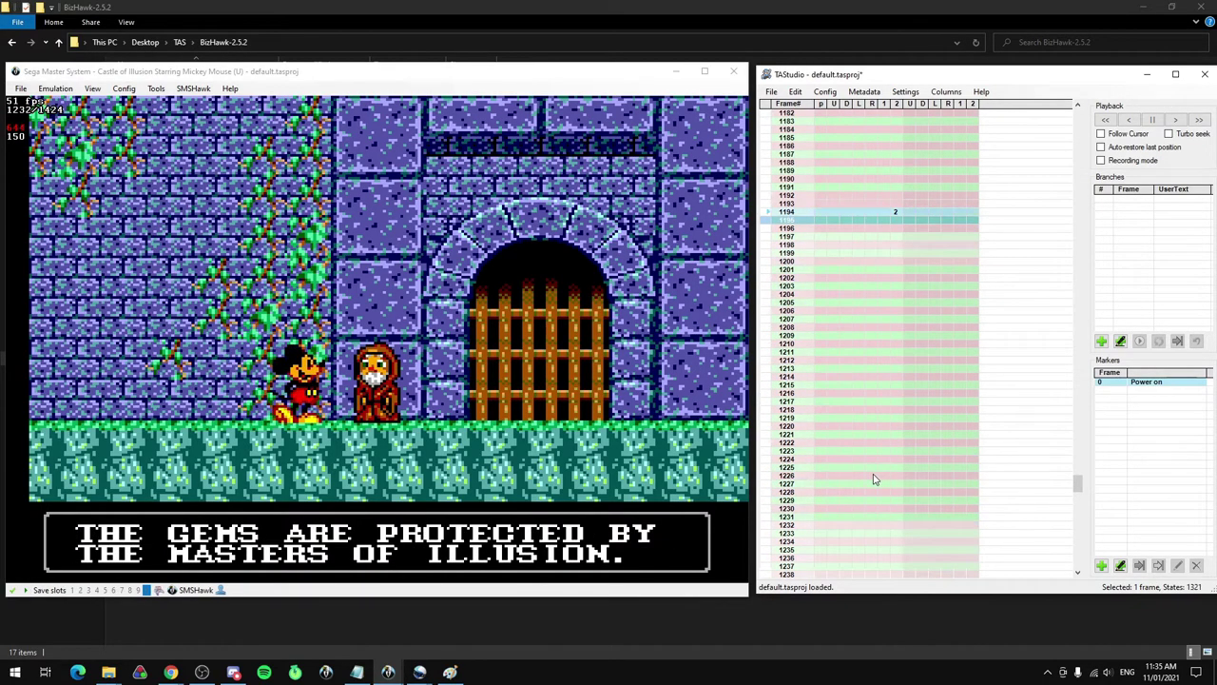
Try player 1 button 2 on frames 1198, 1195 and 1196 for the next dialogue page, clearing each one
click(901, 245)
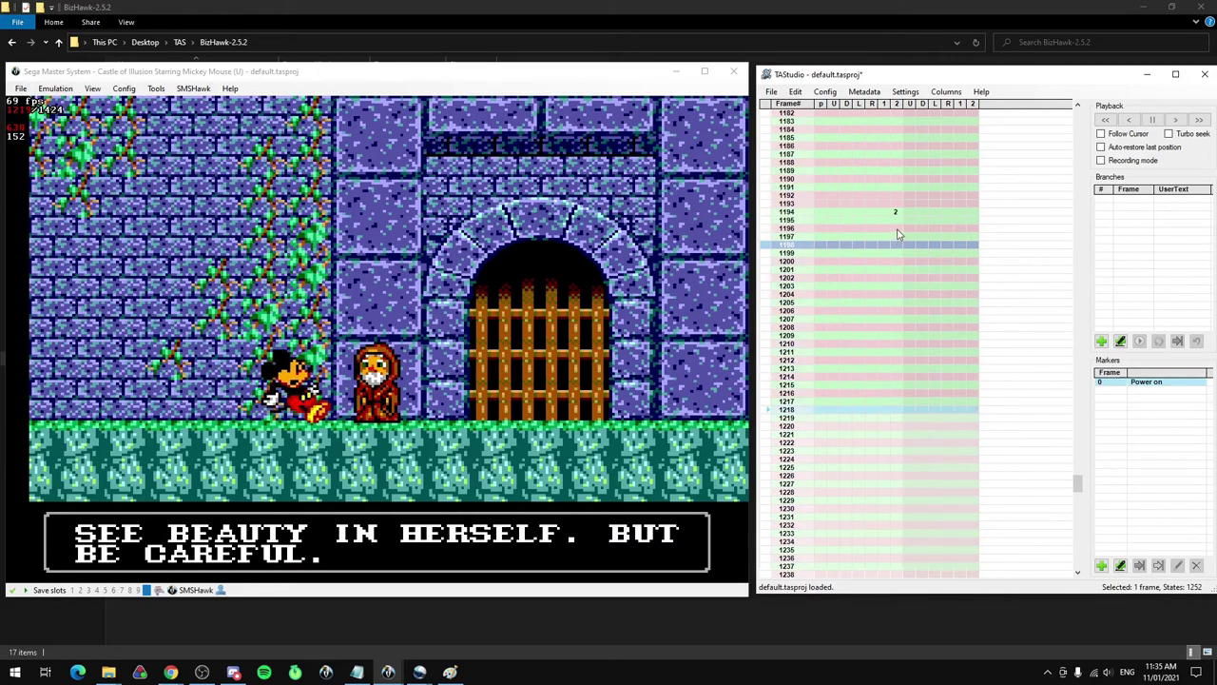
click(899, 221)
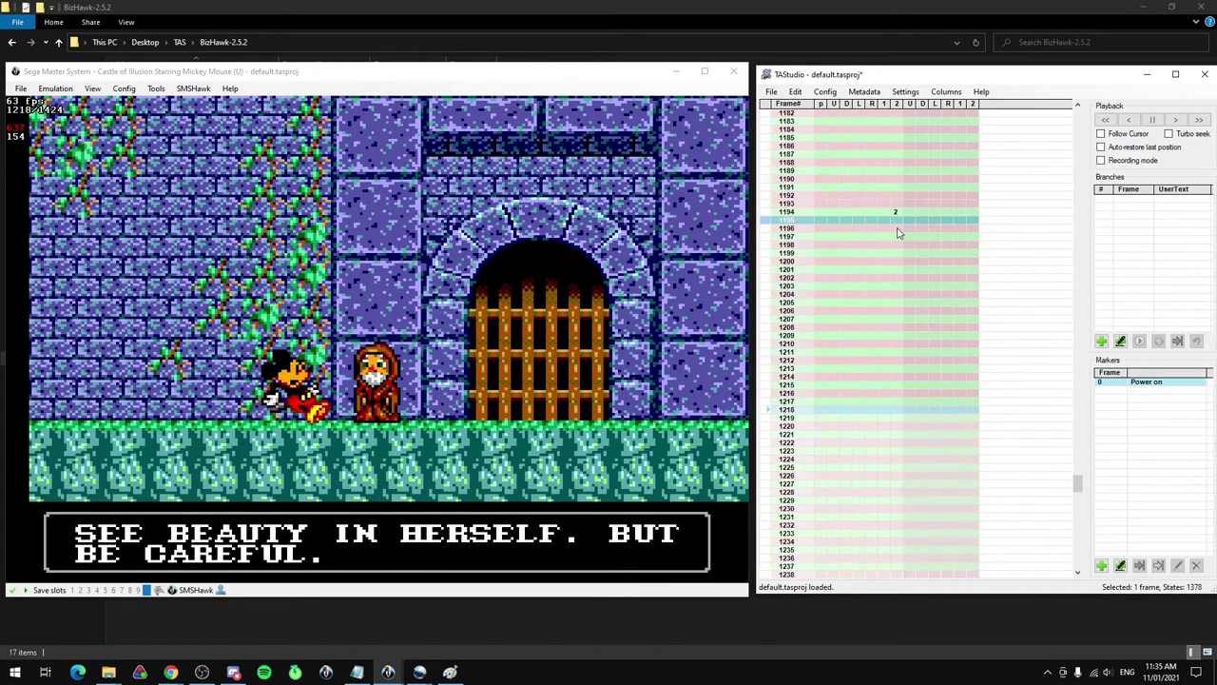
click(899, 230)
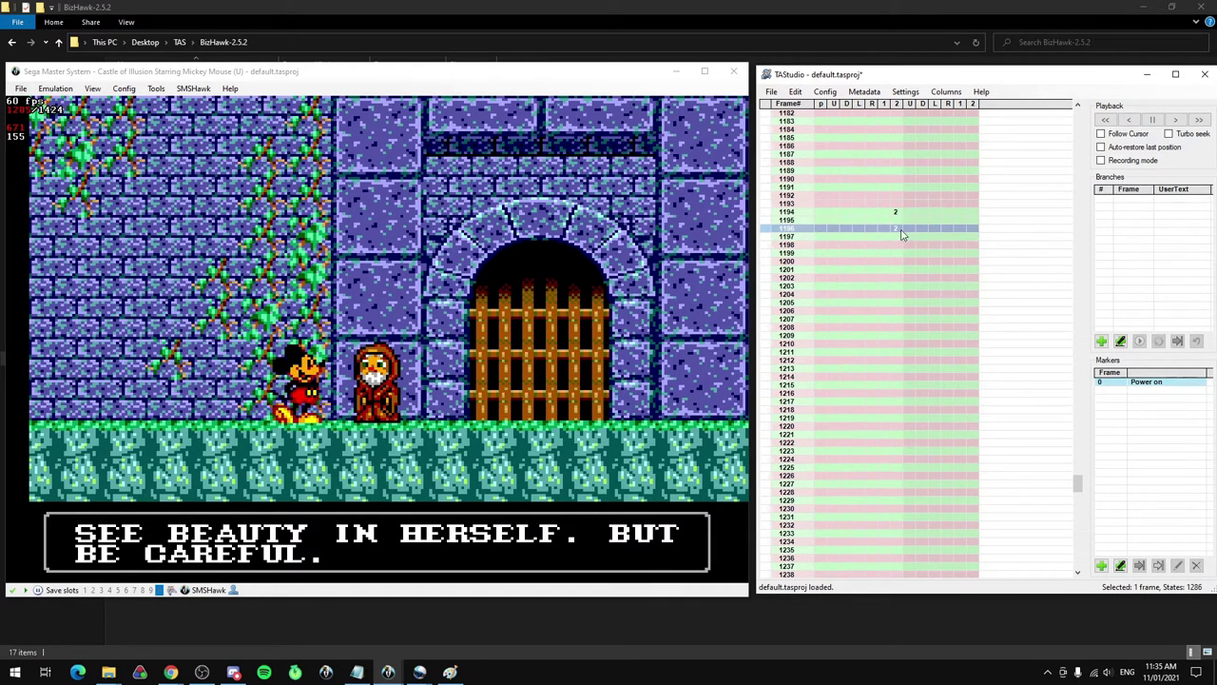
click(894, 230)
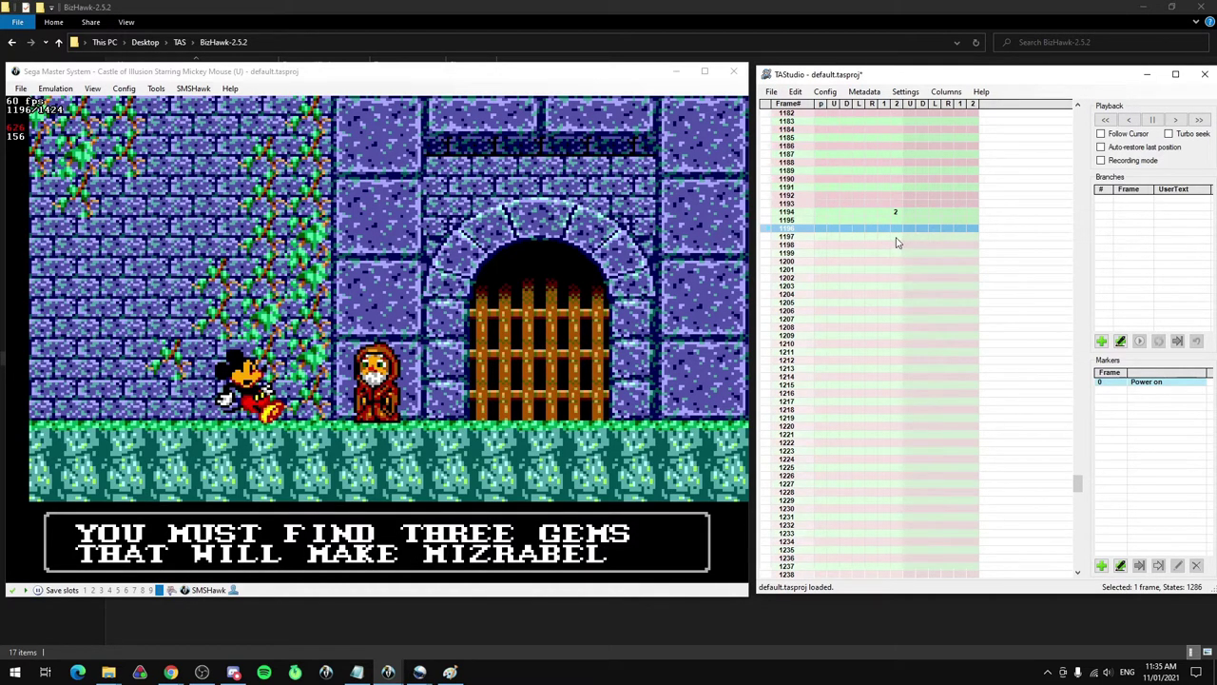
Try hiding lag frames at the 1 (30 fps) setting, and return the option to Don't Hide
click(905, 91)
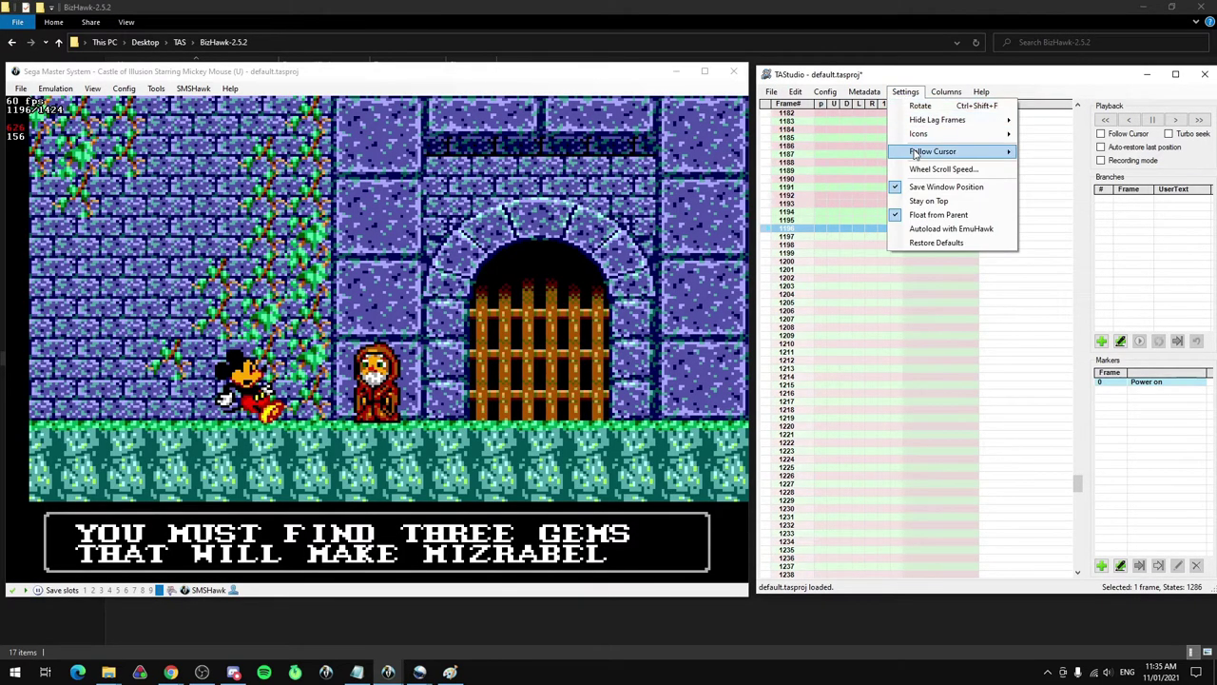
mouse_move(948, 126)
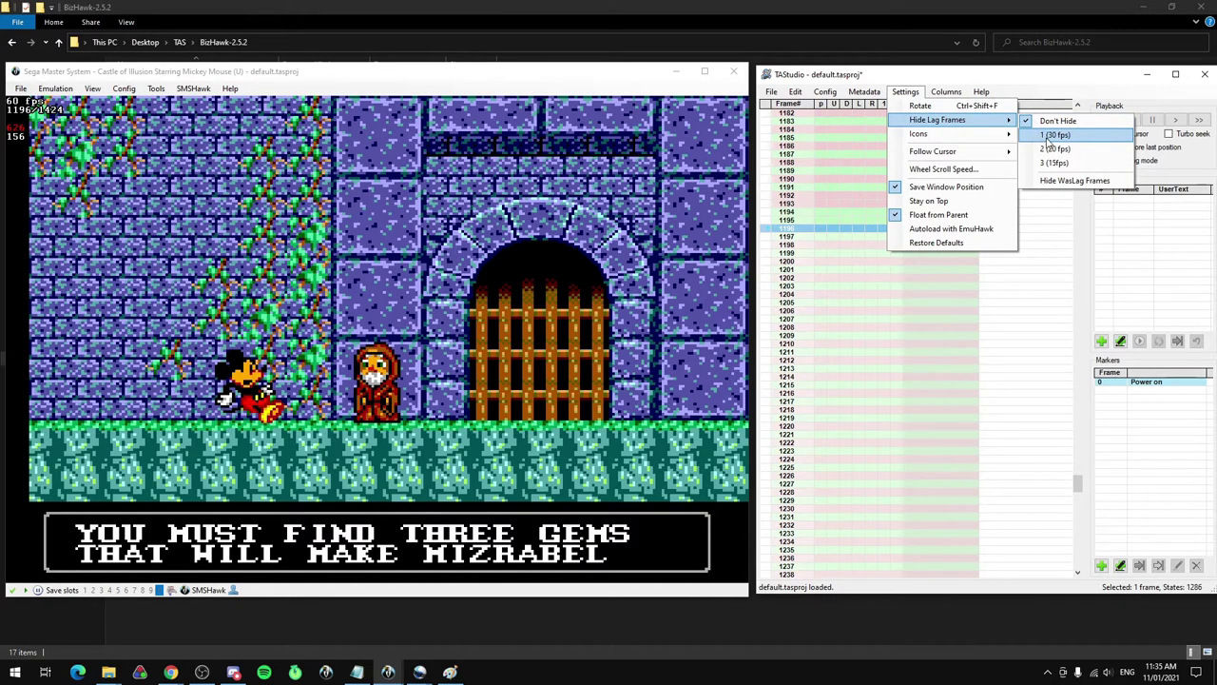
click(1050, 141)
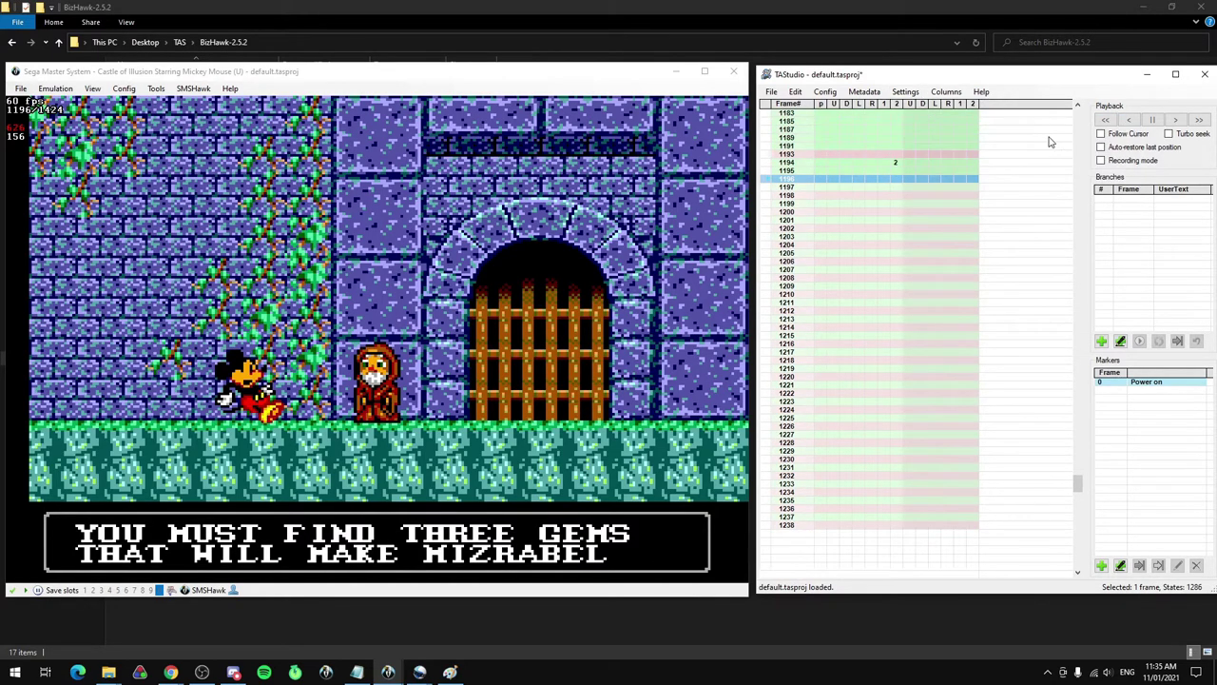
click(905, 91)
mouse_move(989, 120)
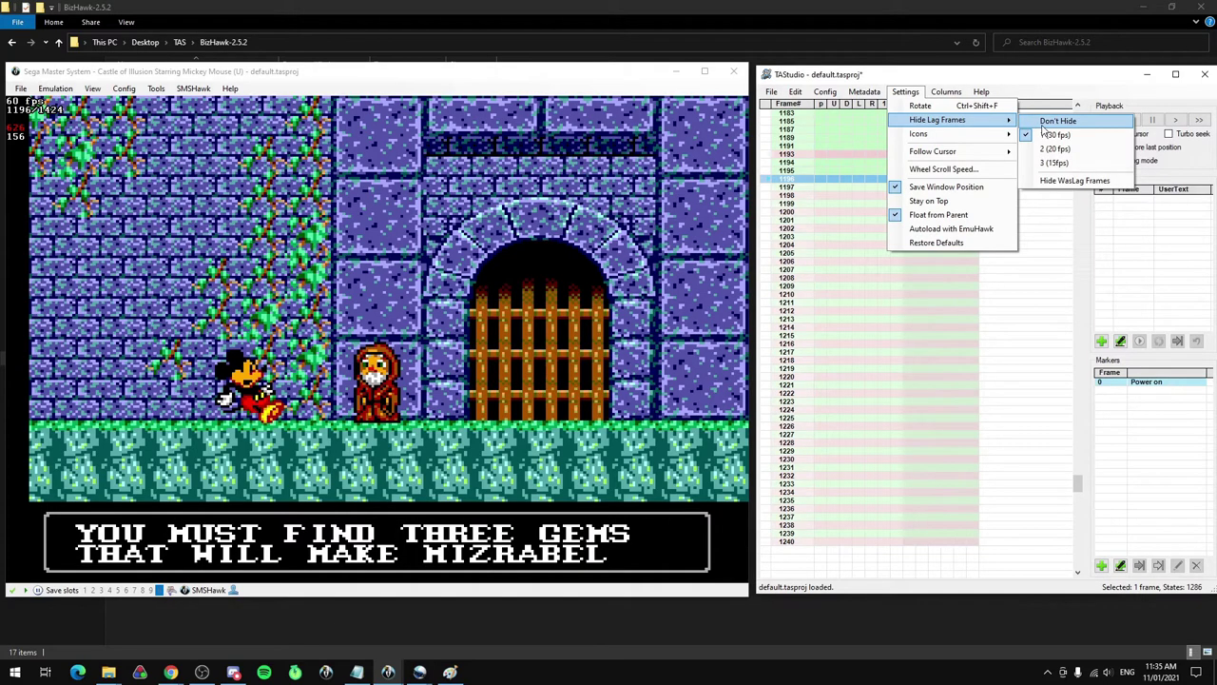
click(1056, 121)
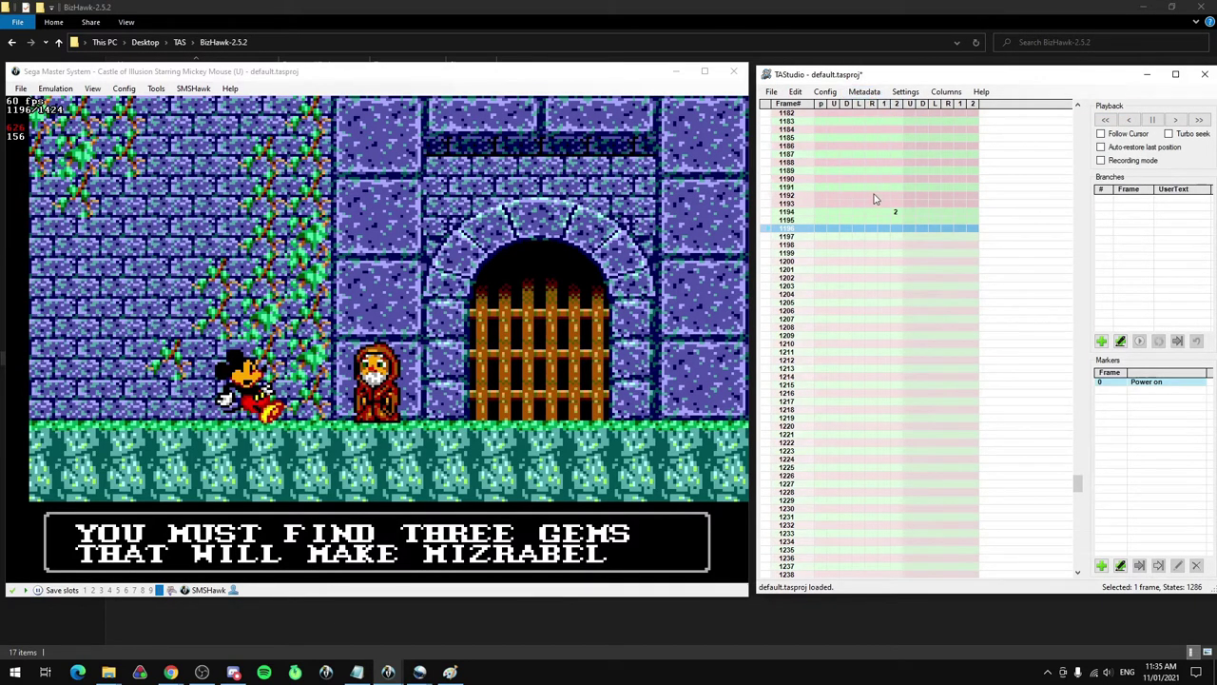
Try player 1 button 2 on frame 1197 for the next dialogue page, replaying from frame 1195 and returning to frame 1193
click(768, 211)
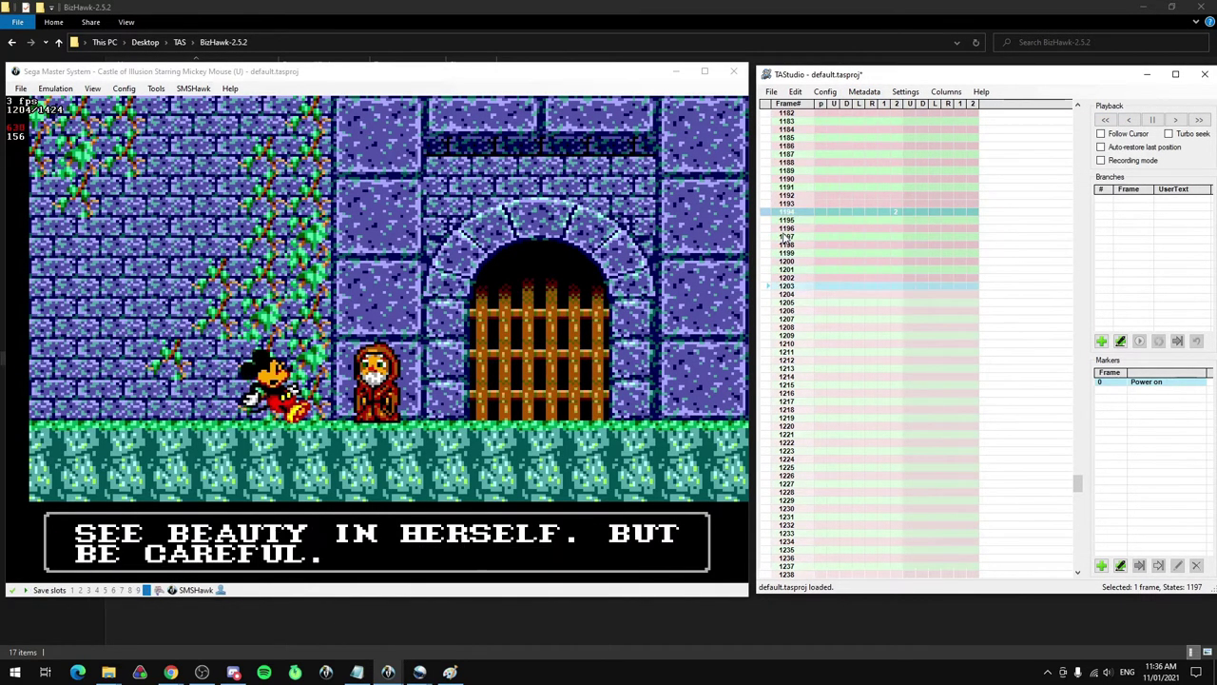
click(766, 220)
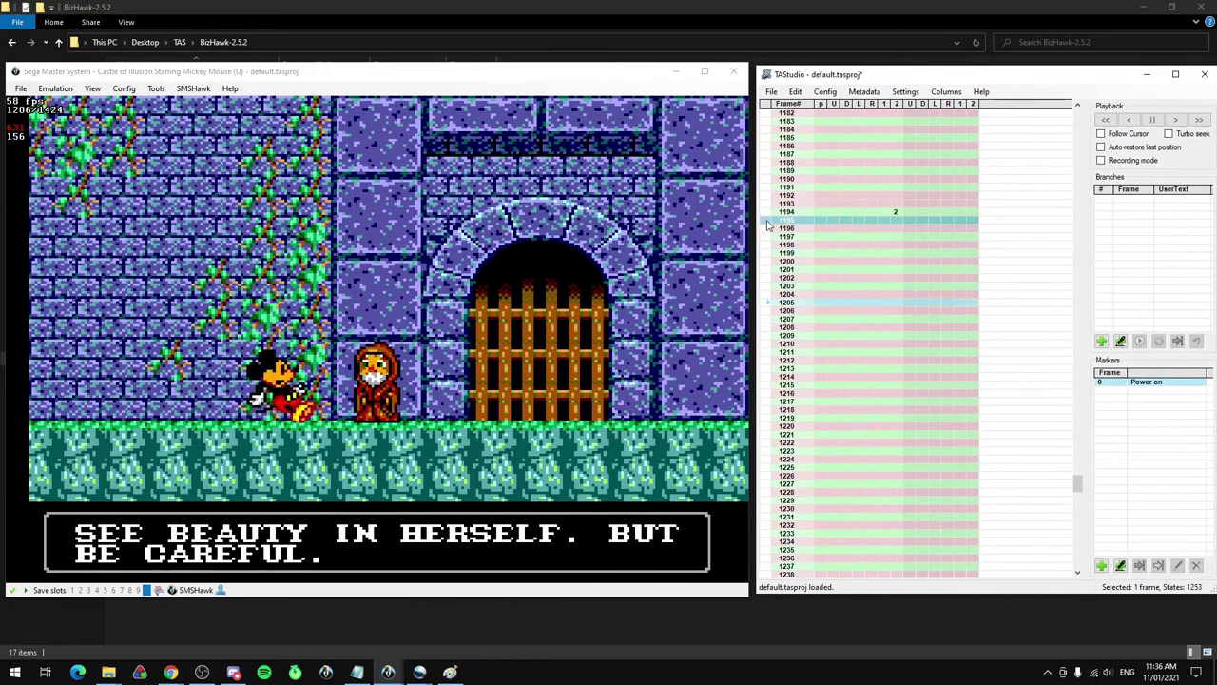
click(895, 238)
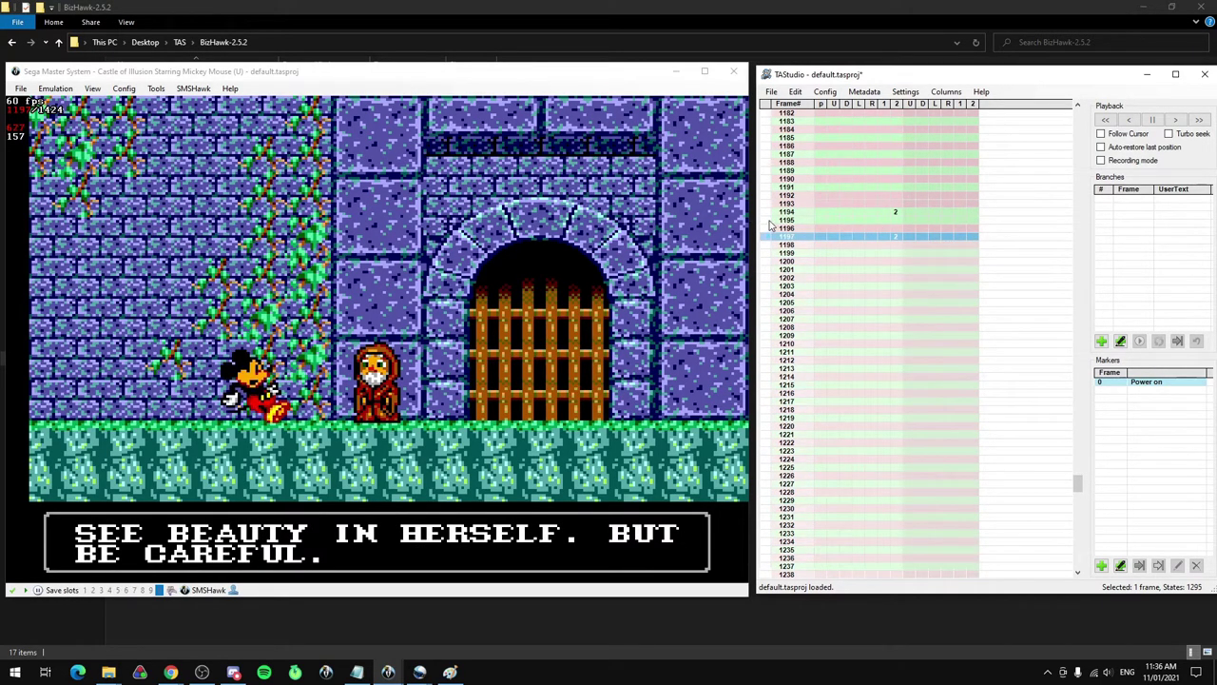
click(799, 221)
key(f)
key(f)
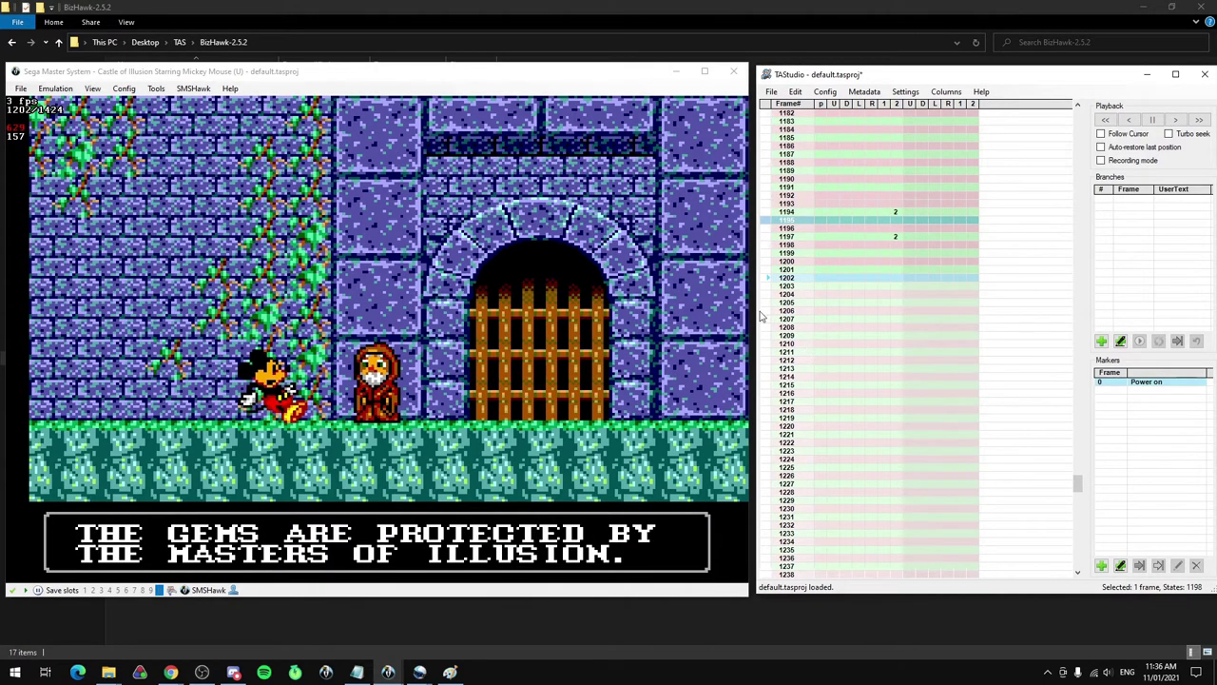
click(802, 236)
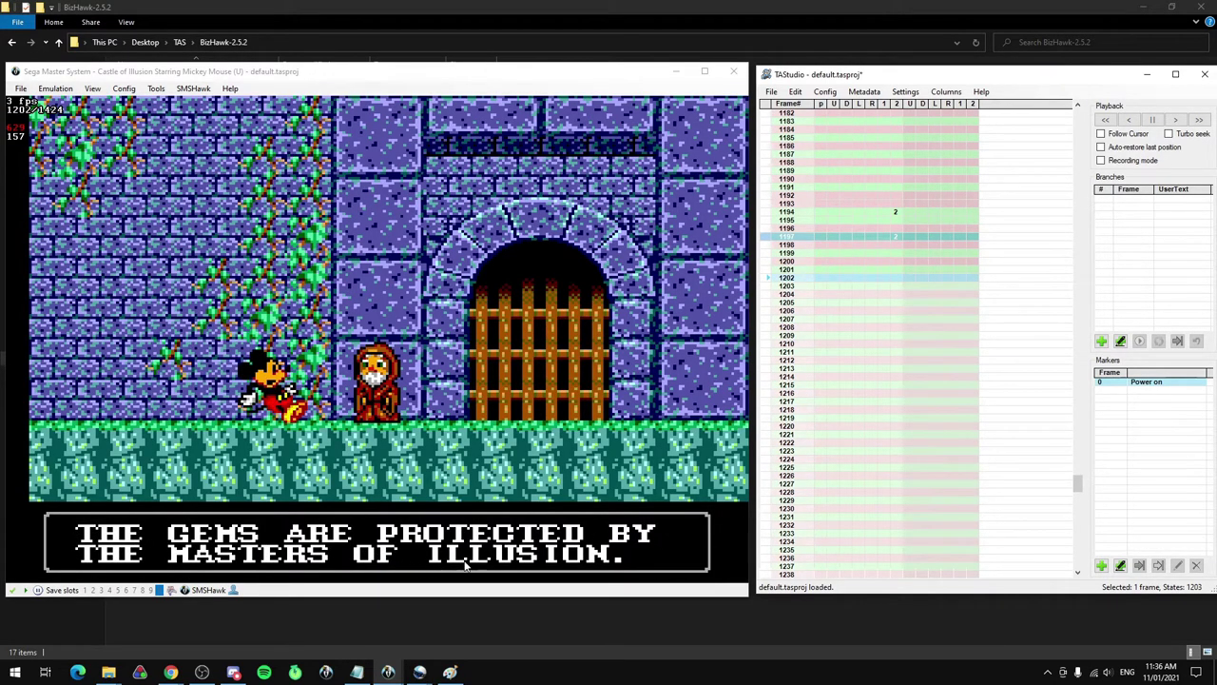
click(897, 238)
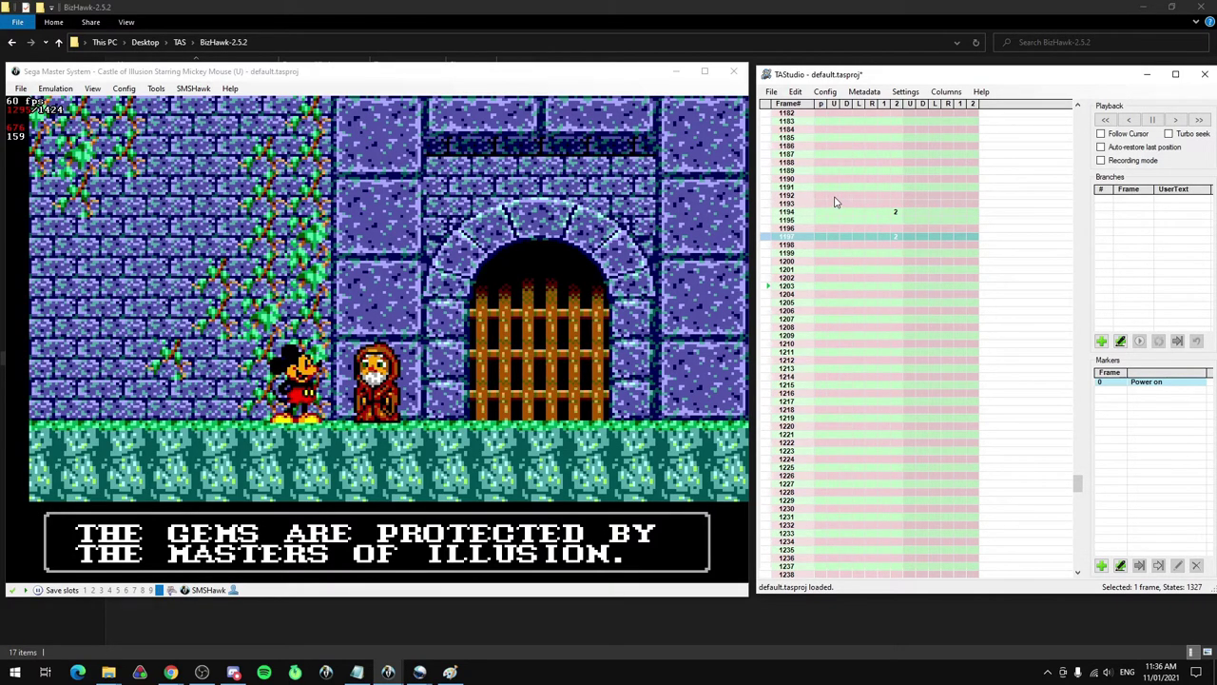
click(762, 205)
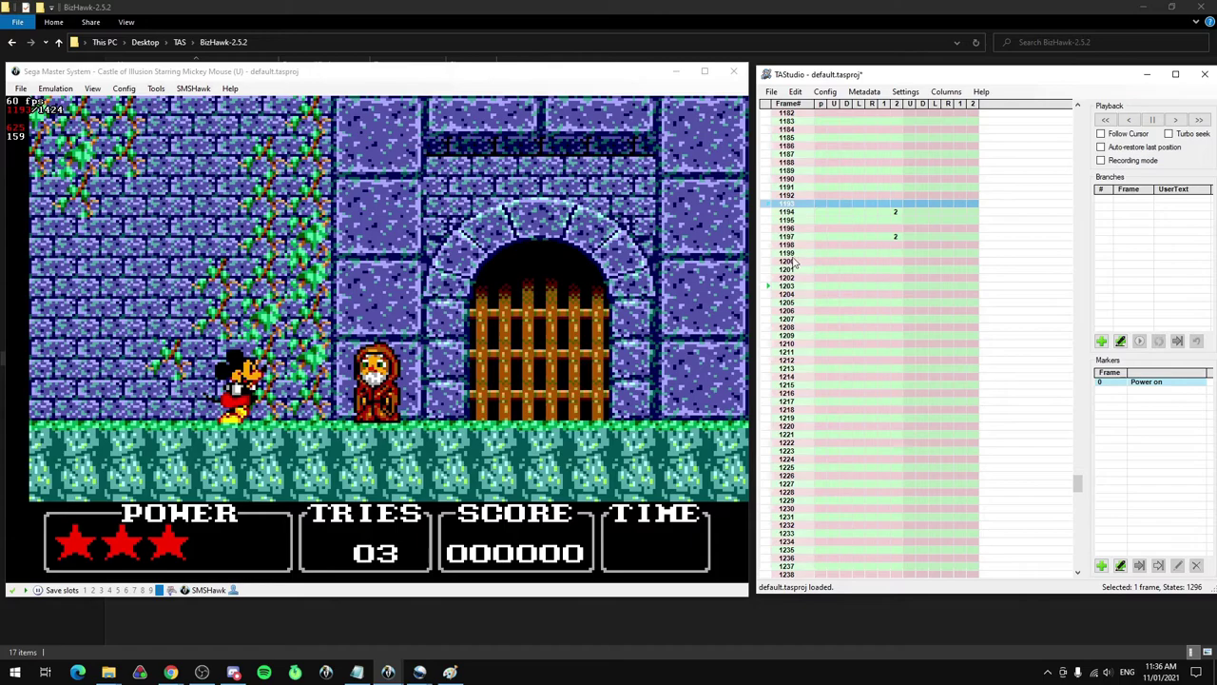
Clear button 2 from frames 1194 and 1197, try player 1 button 1 on both frames instead, and clear those inputs
click(897, 237)
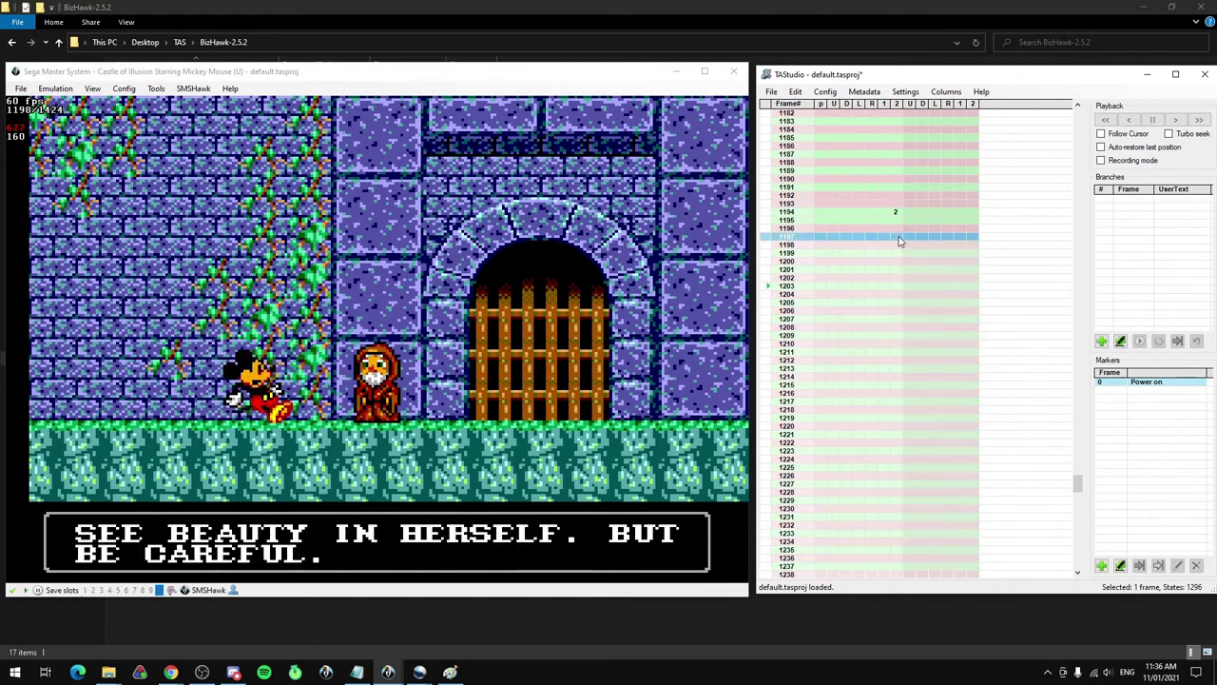
click(900, 212)
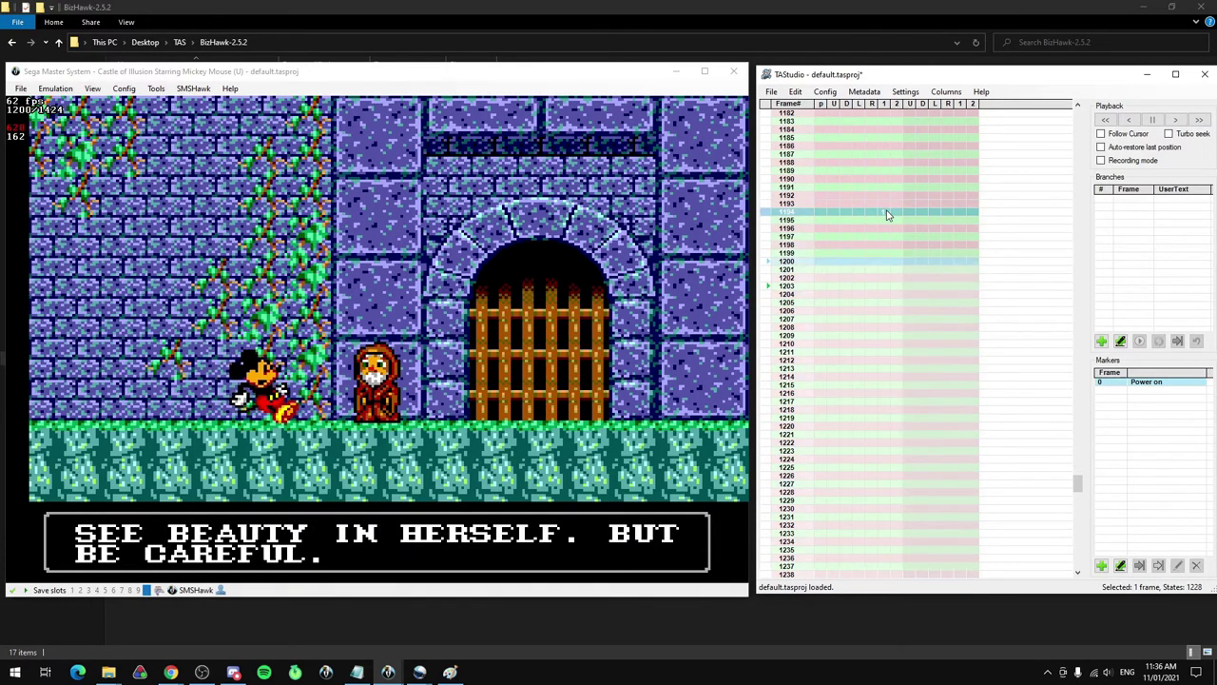
click(881, 239)
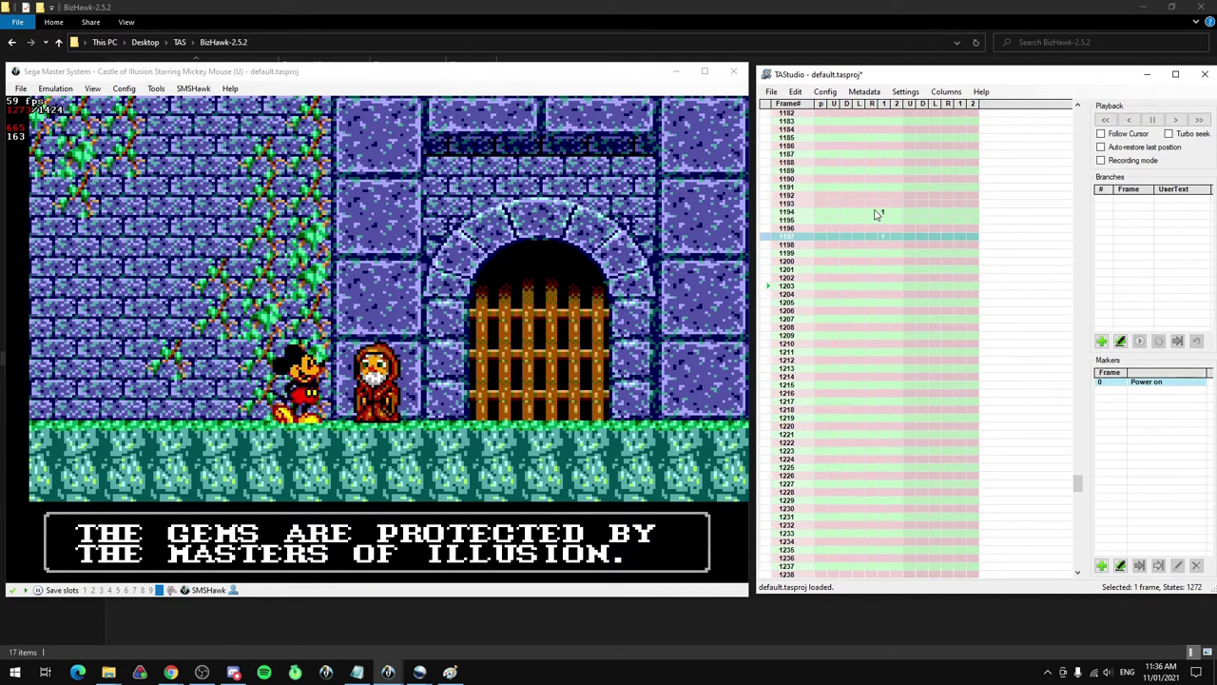
drag(883, 212, 884, 244)
Try player 1 button 2 on frame 1195, set it on frame 1194 only, and play back from frame 1197
click(900, 219)
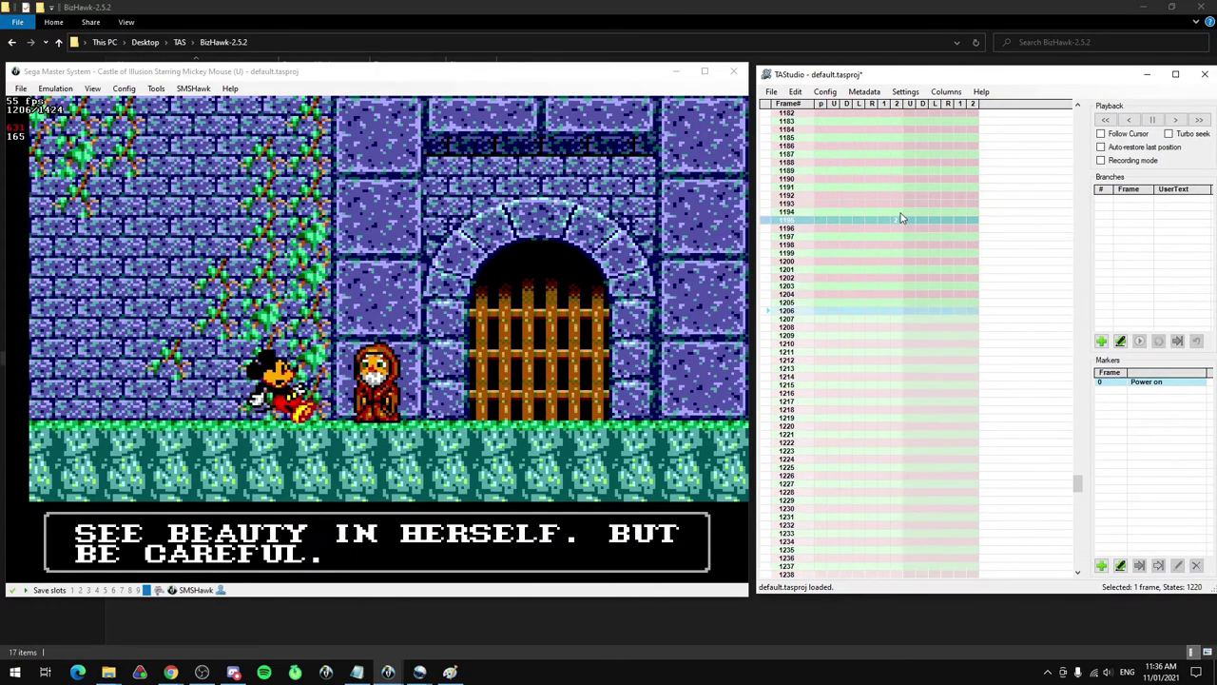
click(899, 212)
click(898, 214)
click(897, 214)
click(898, 220)
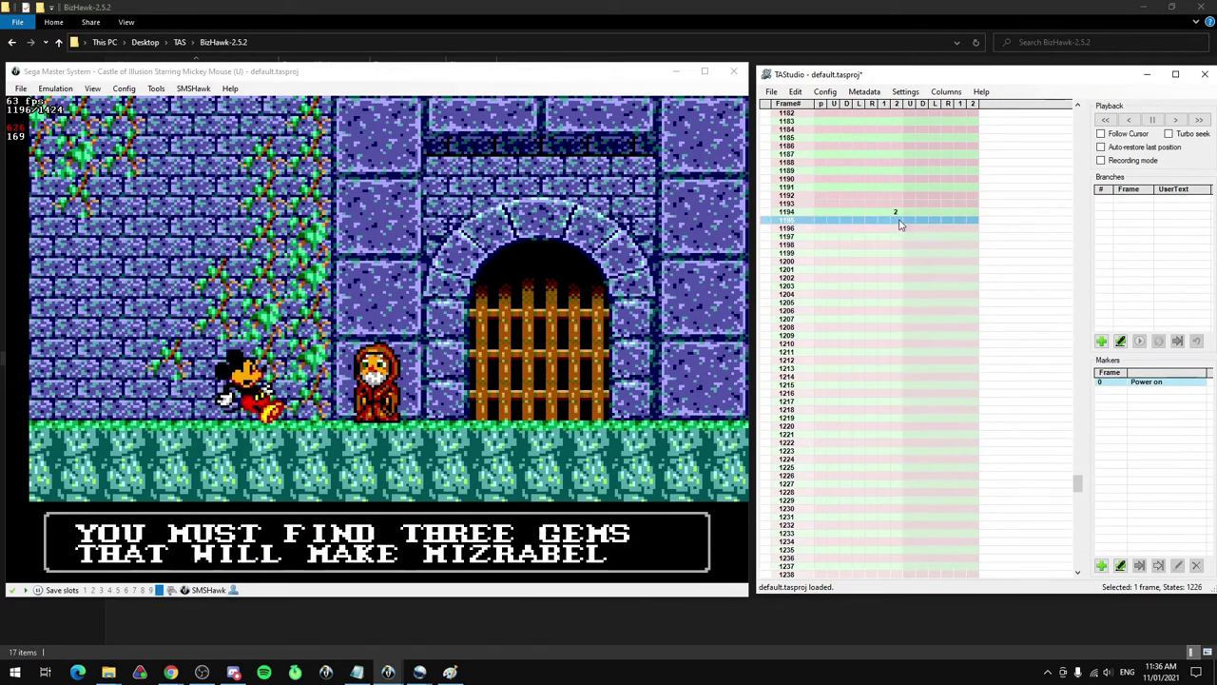
click(771, 237)
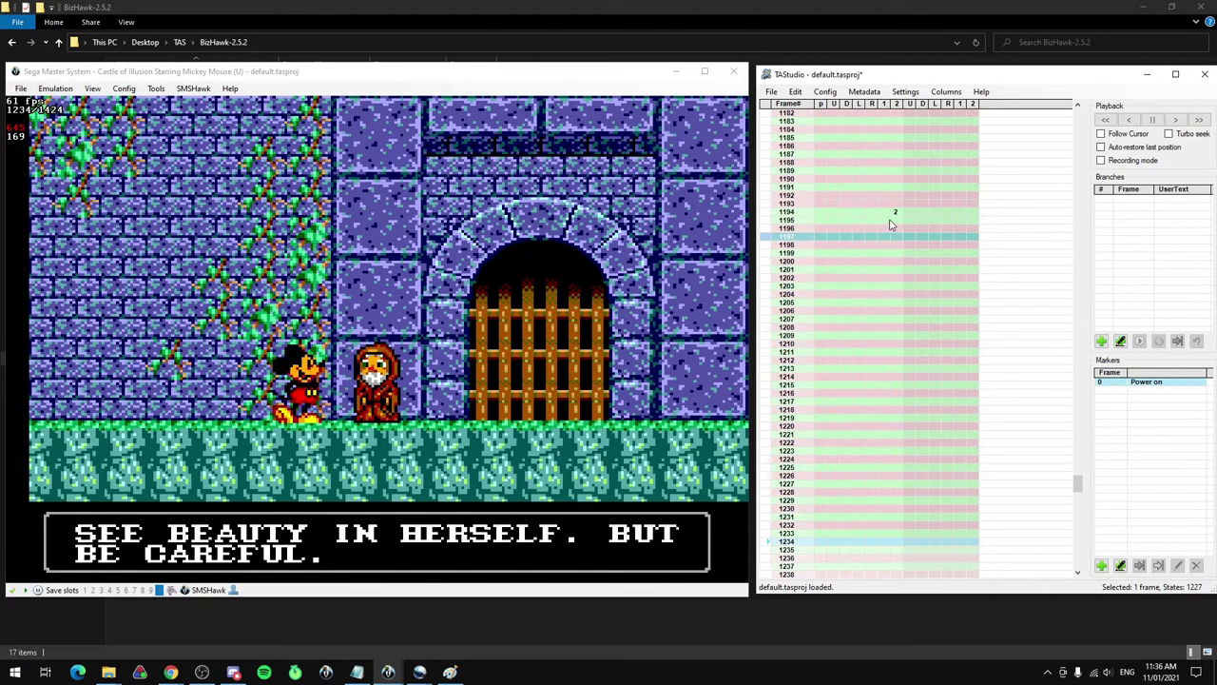
Try player 1 button 1 on frame 1195 after button 2, and check the dialogue by returning to frames 1194 and 1195
click(884, 220)
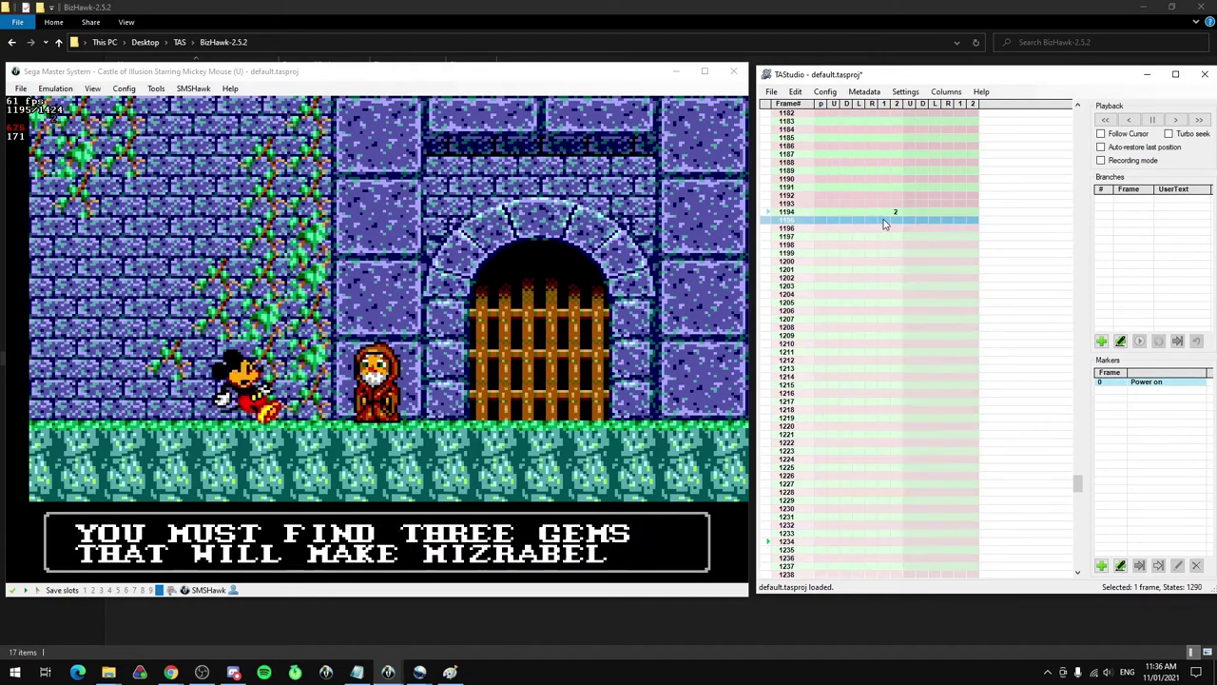
click(883, 220)
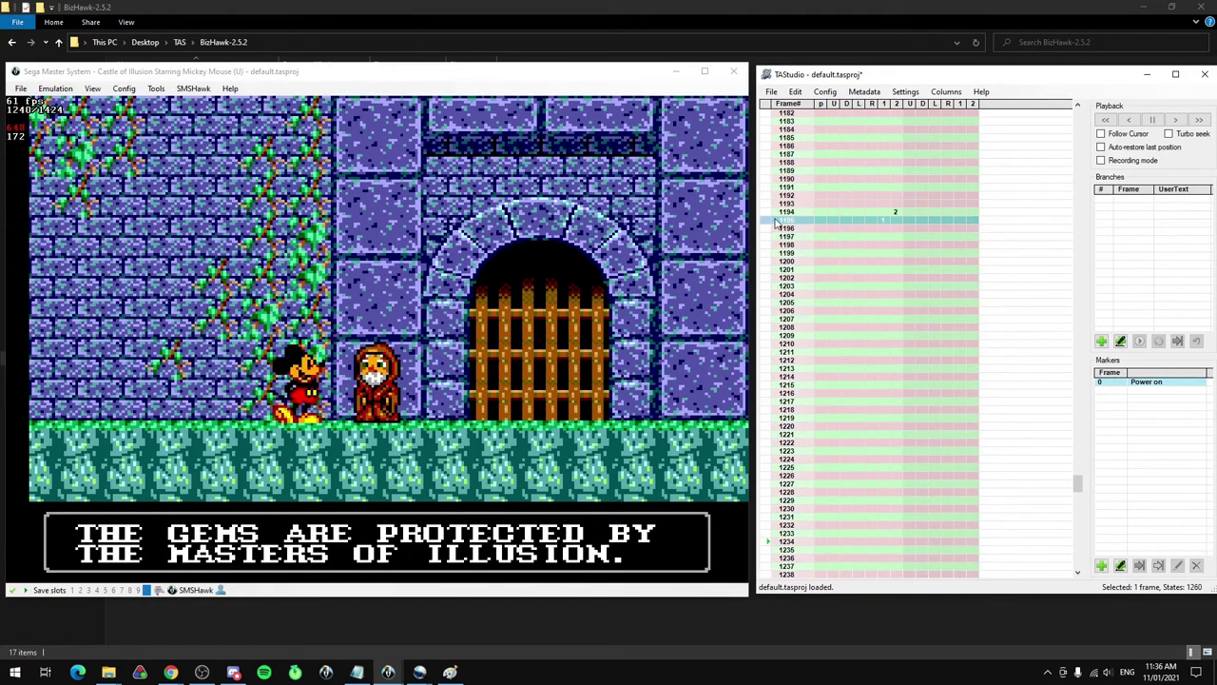
click(769, 214)
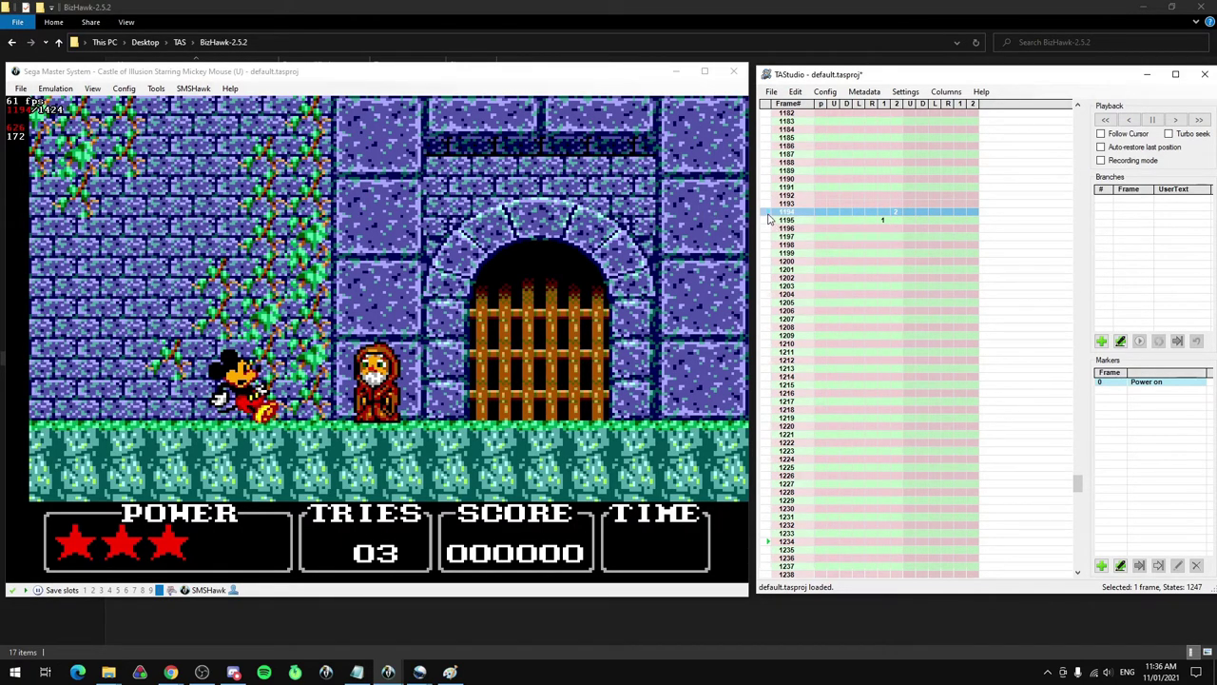
click(768, 223)
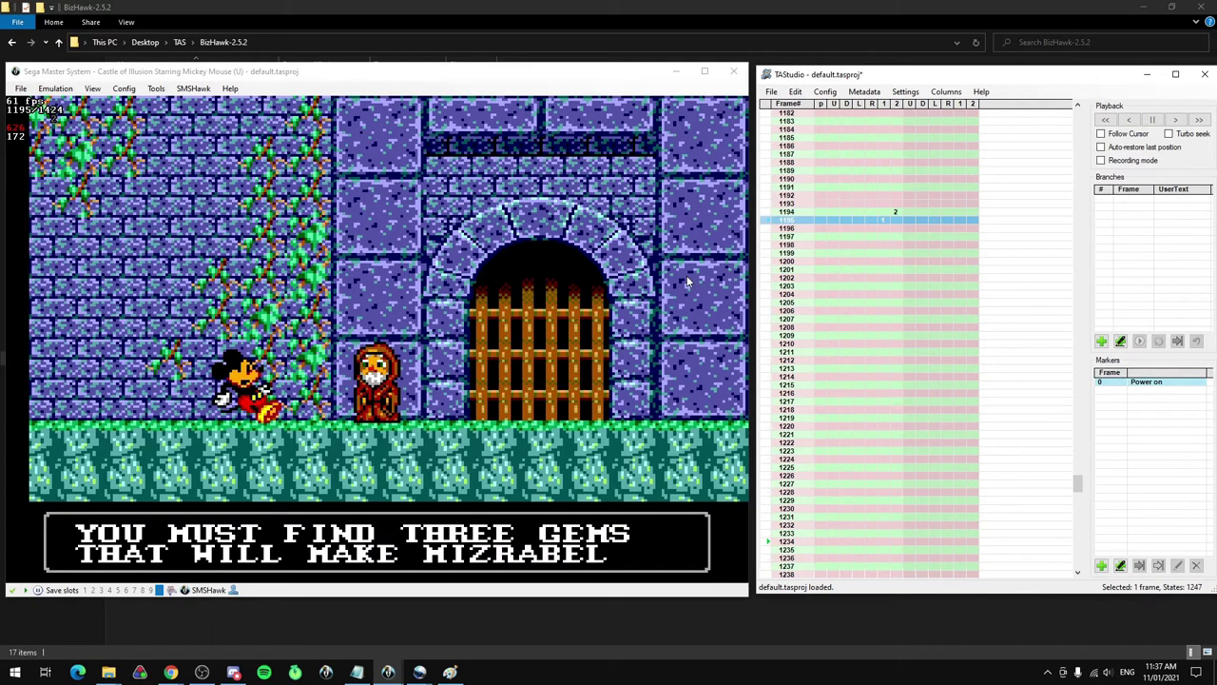
Clear button 1 from frame 1195, set player 1 button 2 on frame 1197, and try it on frames 1200 and 1201
click(882, 219)
click(896, 238)
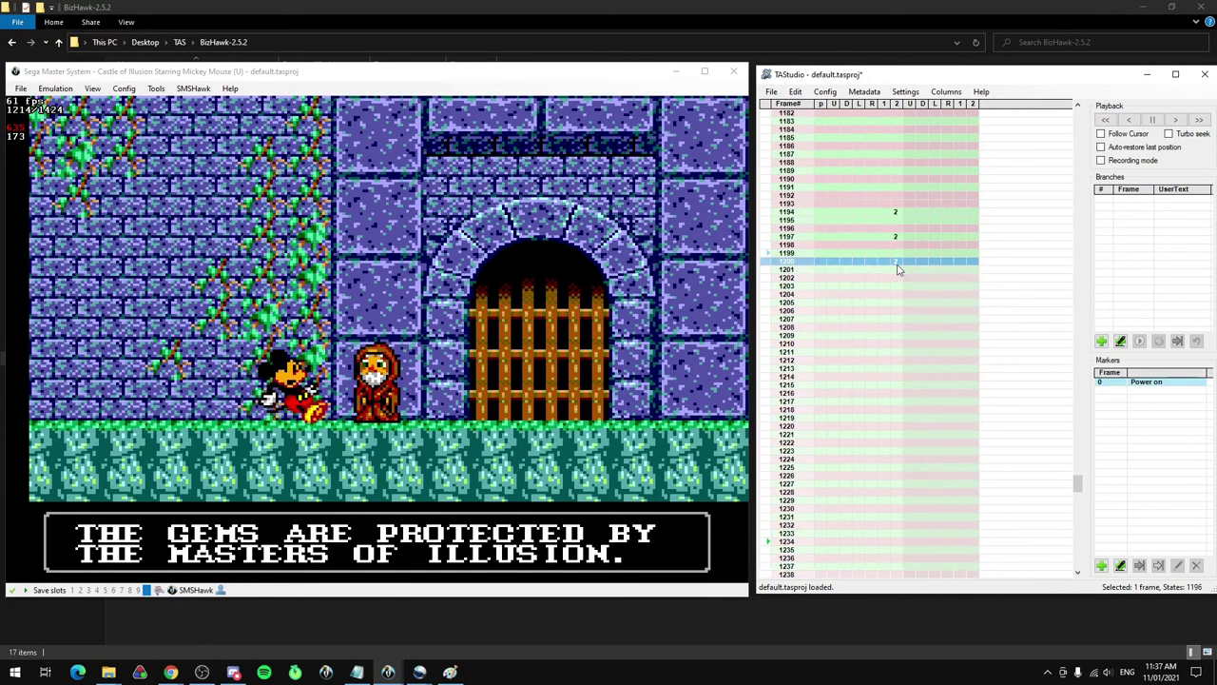
click(897, 270)
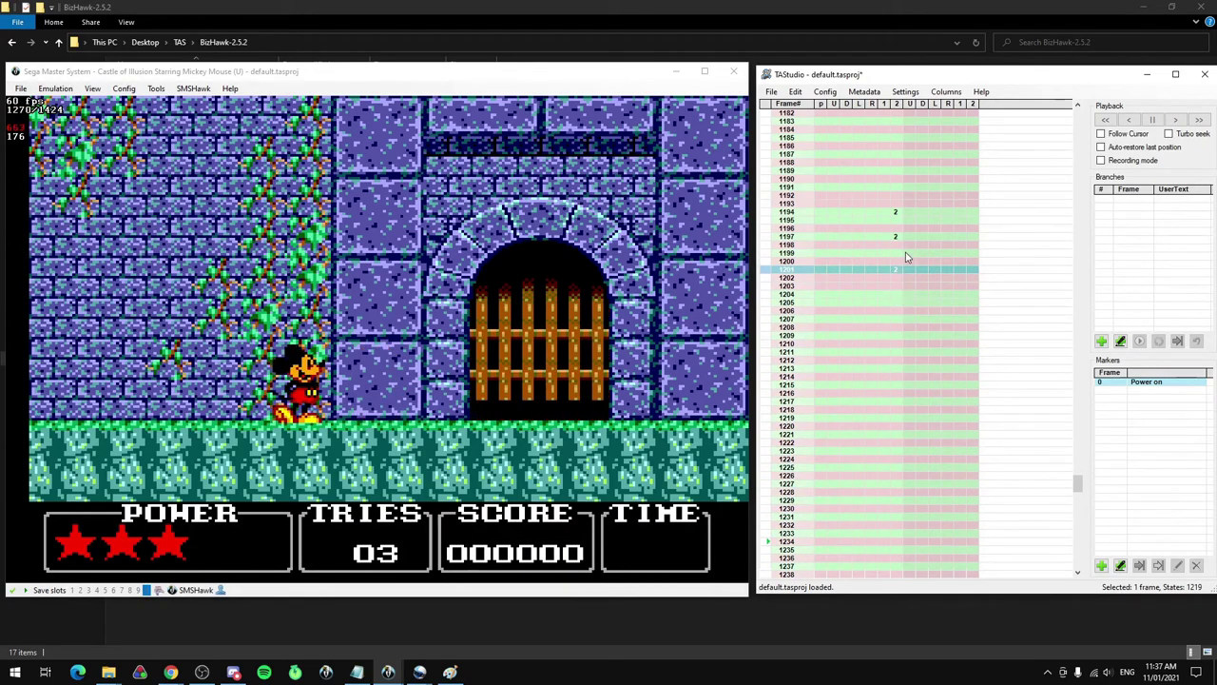
Clear button 2 from frame 1201, and set player 1 button 1 on frame 1195 and button 2 on frame 1197
click(883, 220)
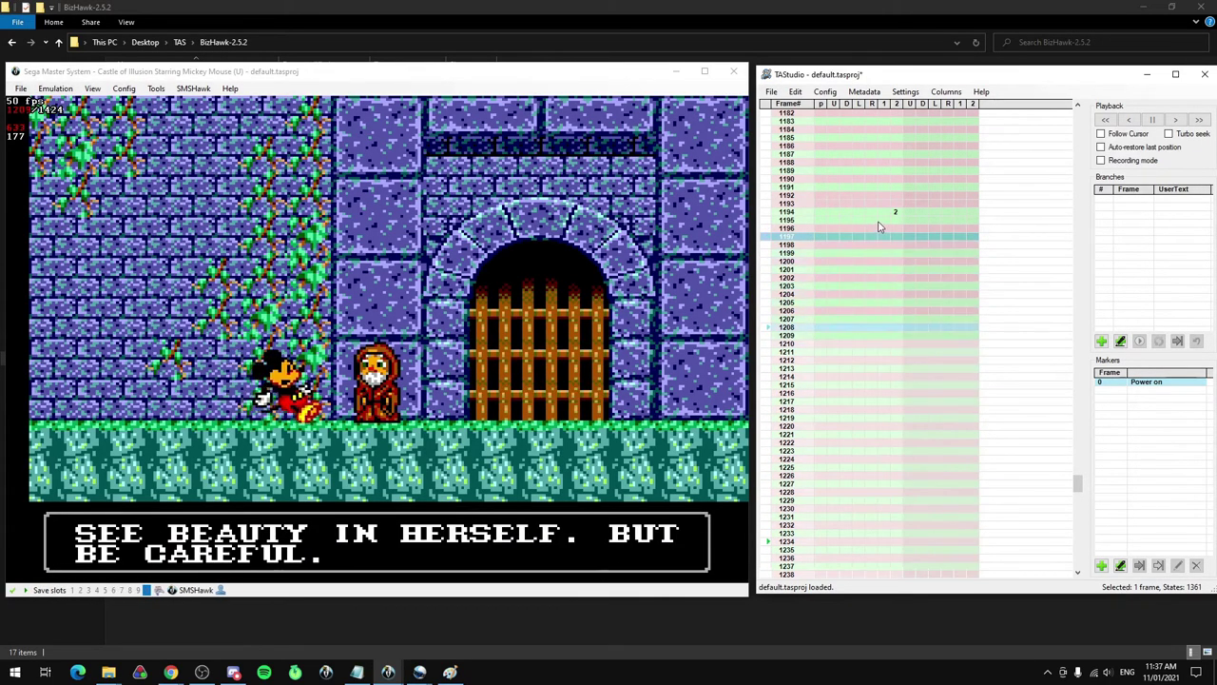
click(894, 238)
click(894, 238)
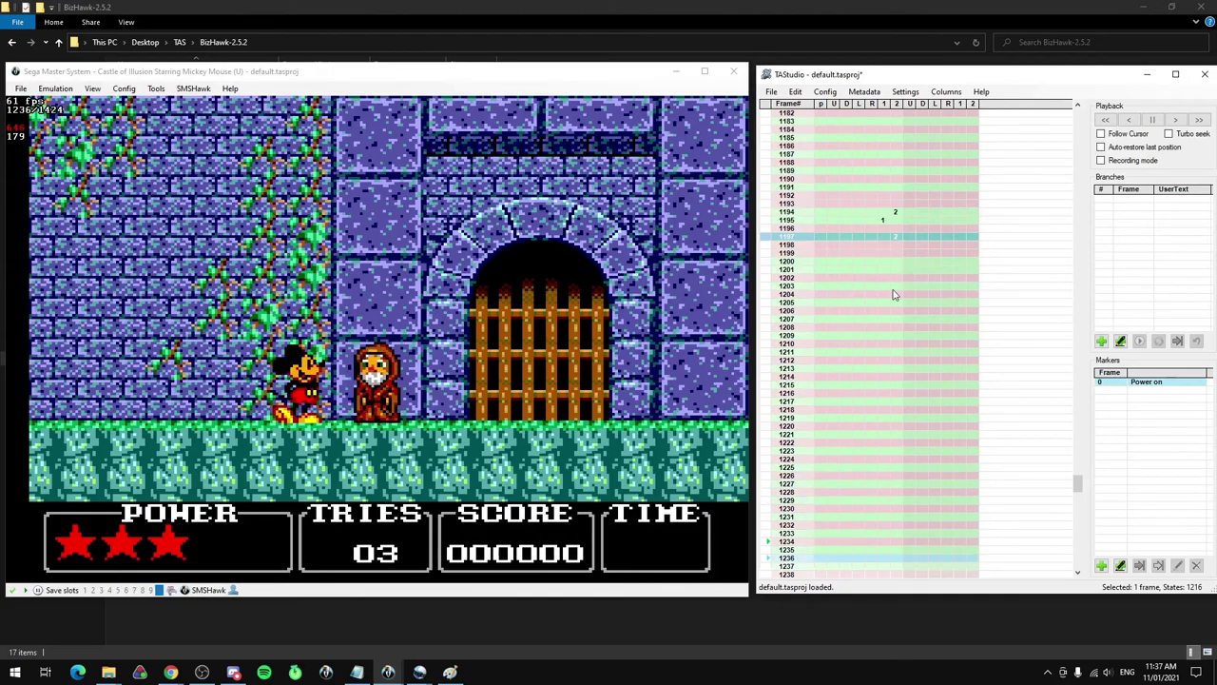
Play the movie from frame 1194 through the end of the old man's dialogue and the opening of the castle gate
click(771, 212)
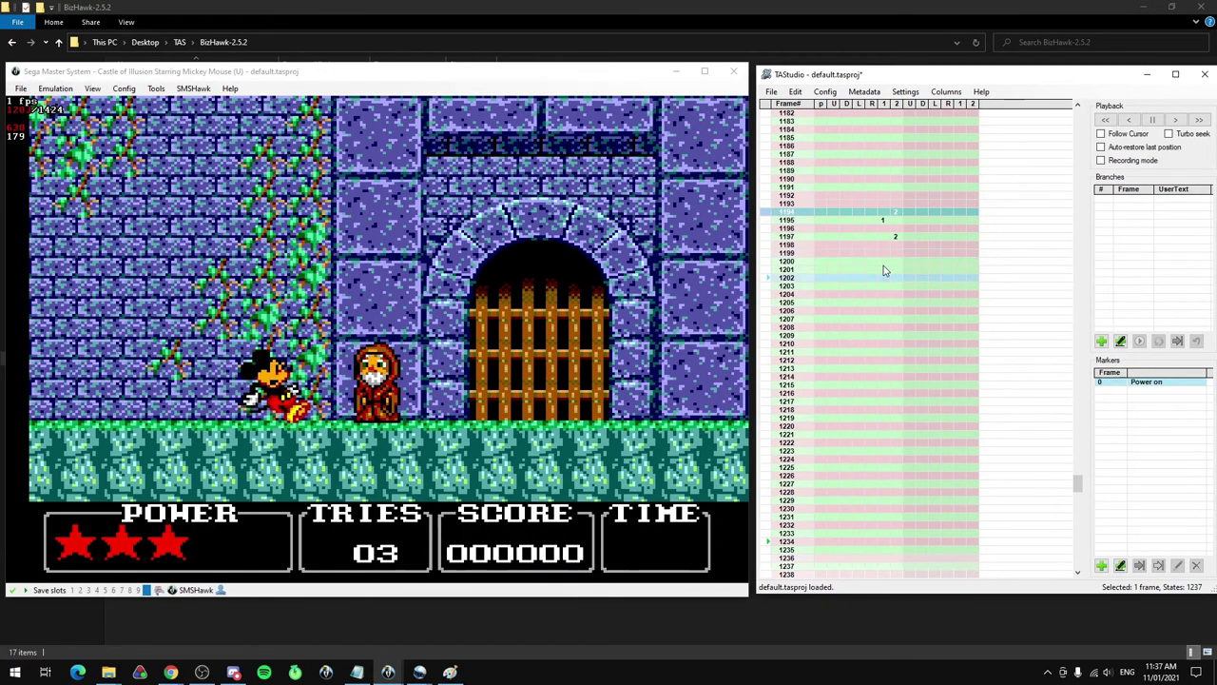
scroll(824, 323, down, 4)
scroll(817, 327, down, 20)
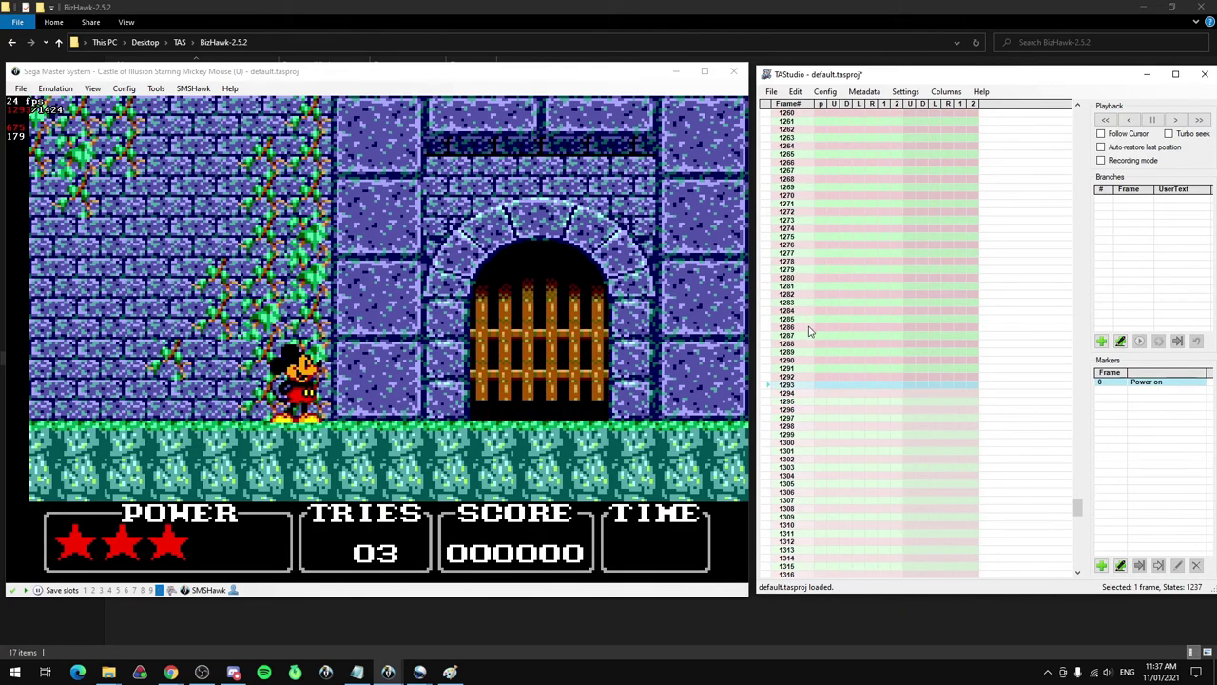
Try player 1 Right on frames 1777 through 1801 in the hallway with three doors, and clear it again
scroll(813, 329, down, 20)
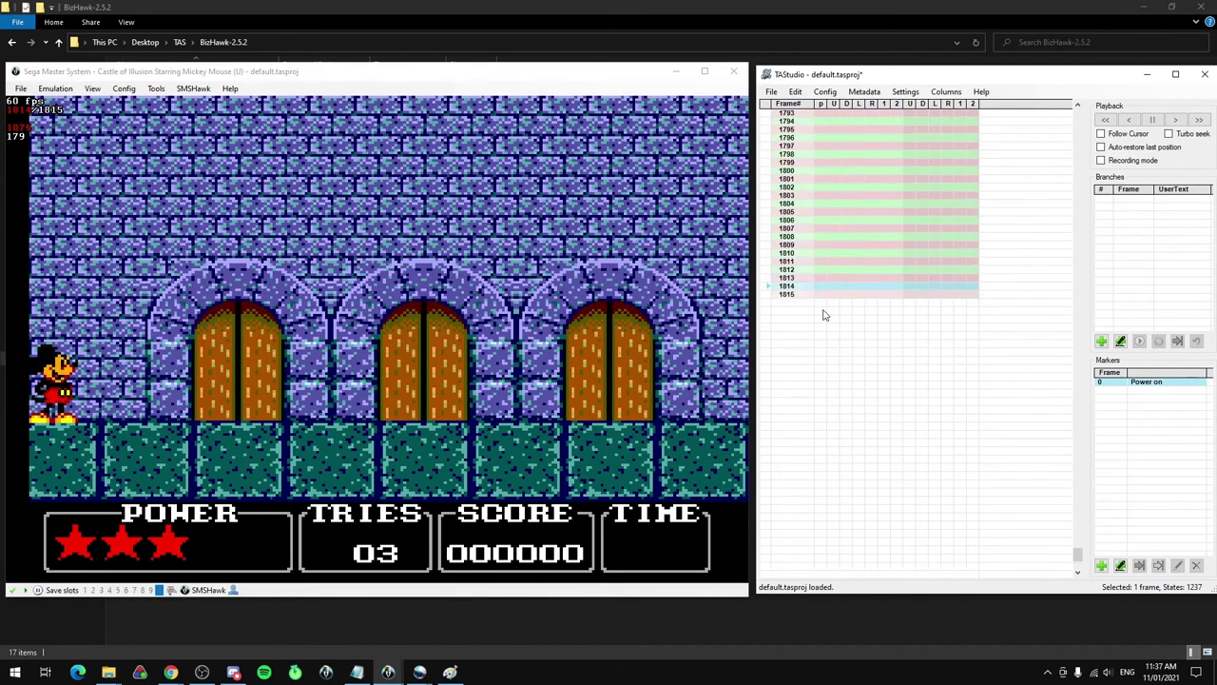
drag(867, 181, 872, 377)
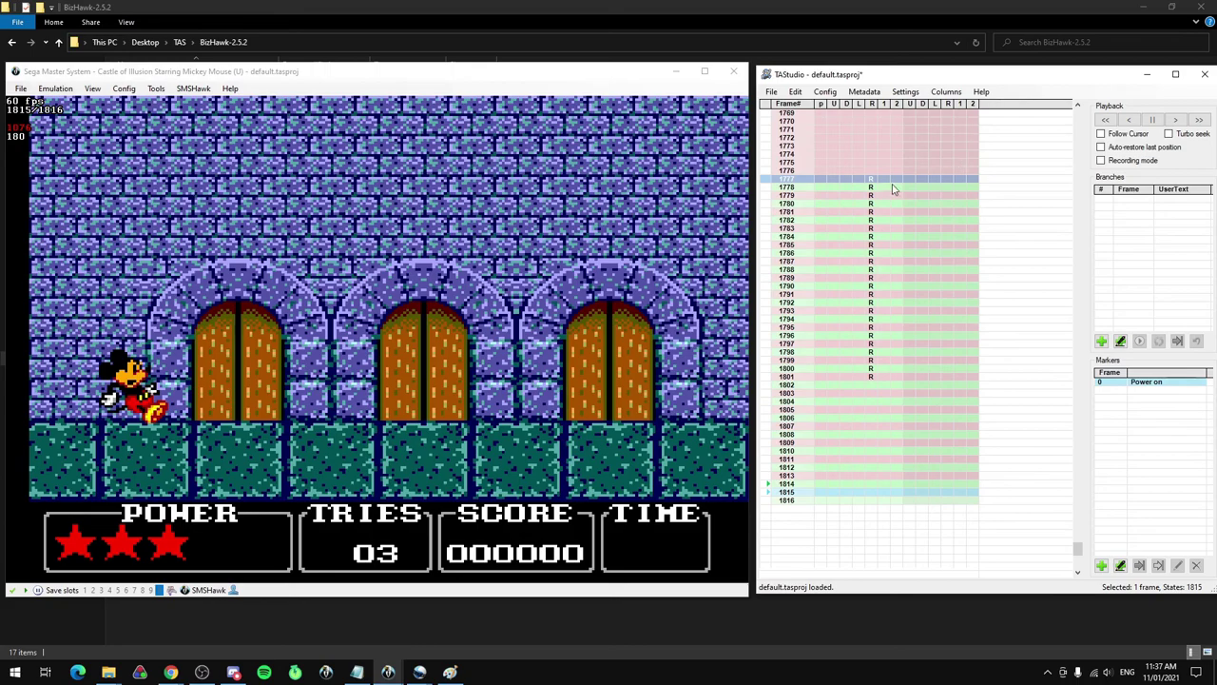
drag(873, 187, 862, 388)
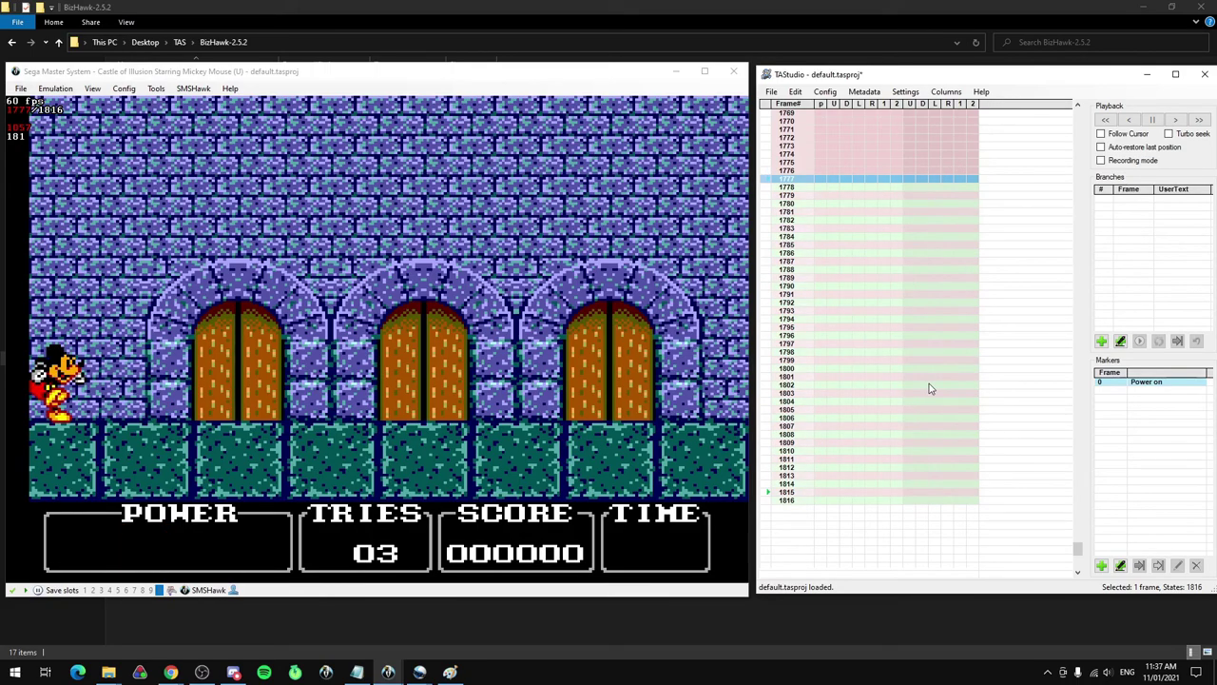